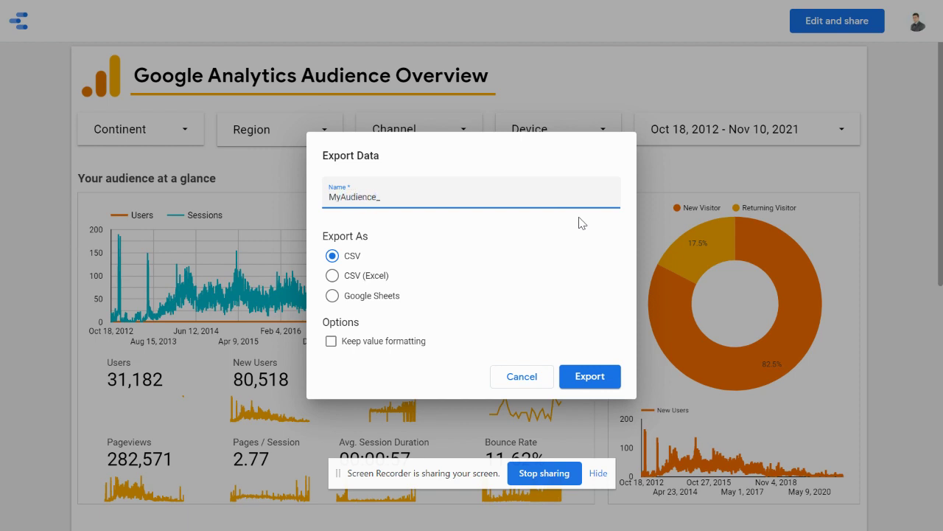
- Complete the export name as MyAudience_Glance and export the chart data as CSV
type("Glance")
left_click(599, 377)
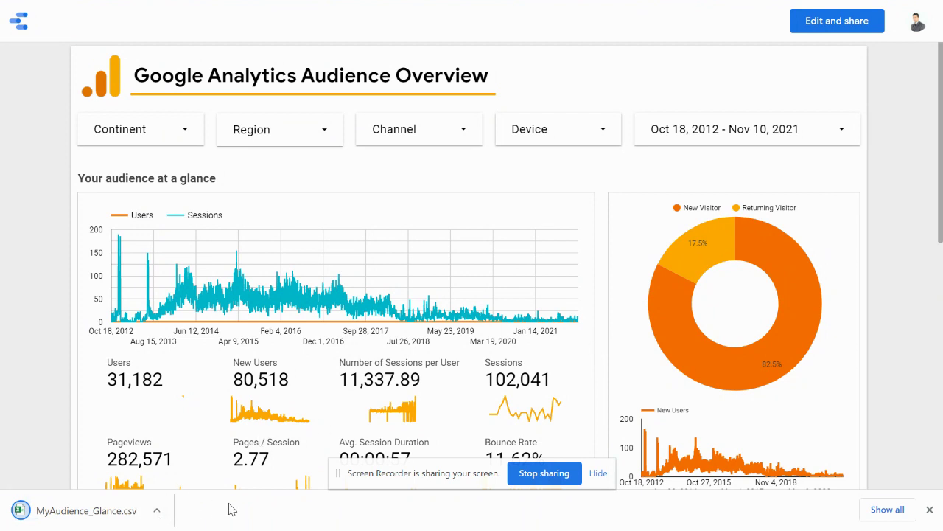
- Switch to SQL Server Management Studio and write the comment "-- will import flat file csv in this db" in a new query
key("alt+Tab")
key("Tab")
key("Tab")
key("Tab")
key("Tab")
key("Tab")
key("Tab")
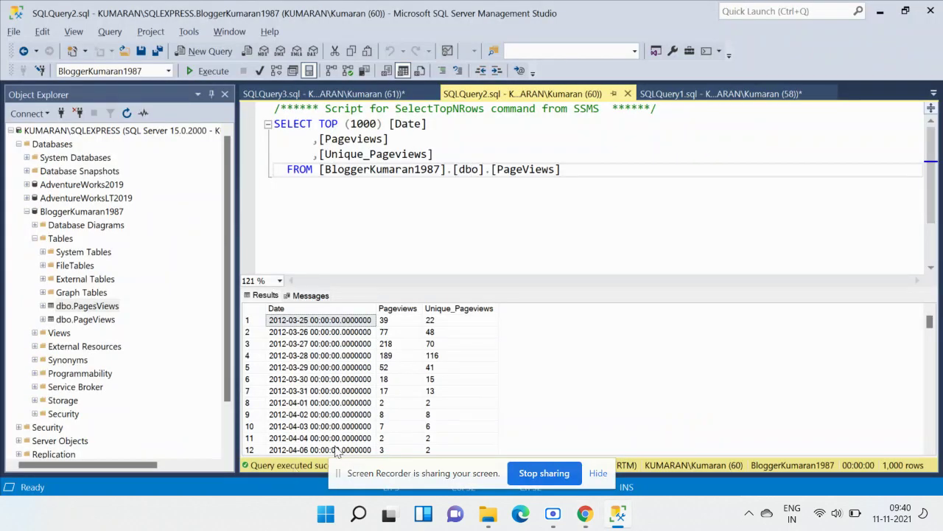
key("ctrl+n")
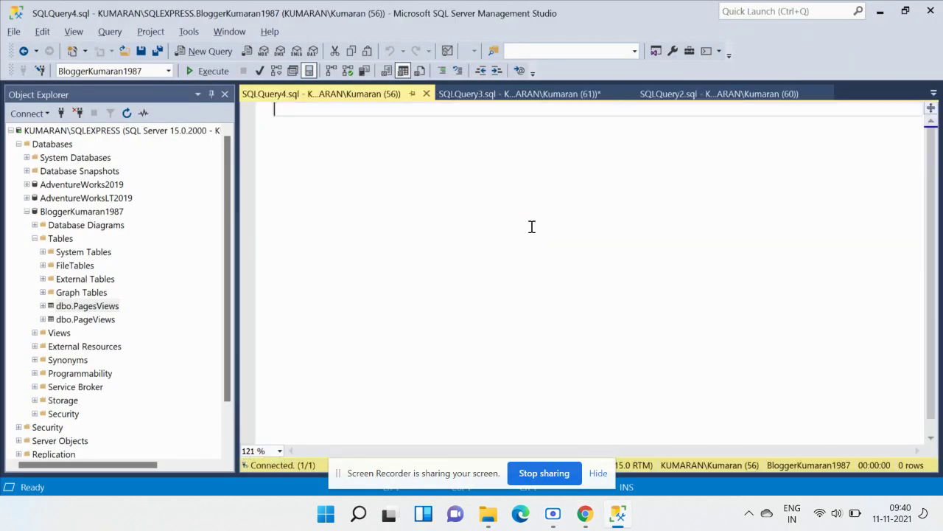
type("- W")
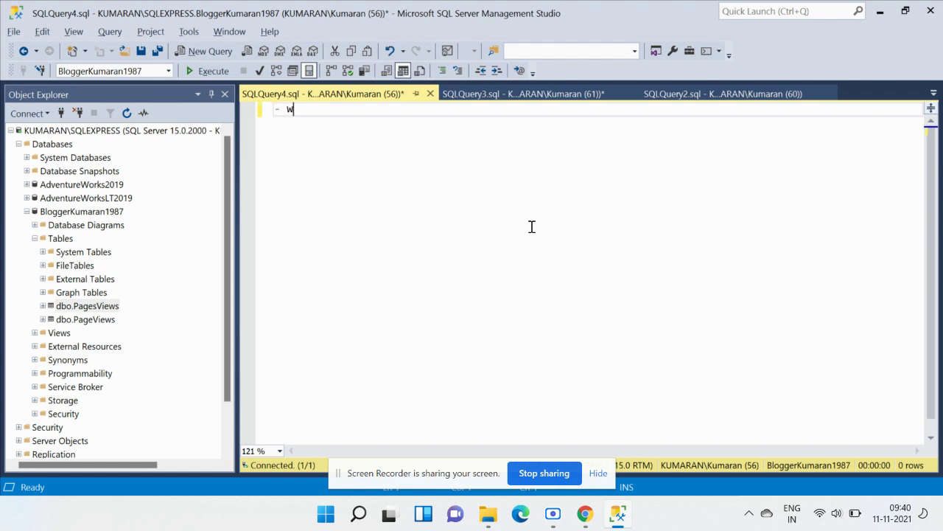
type("-- will import flat file csv in this db")
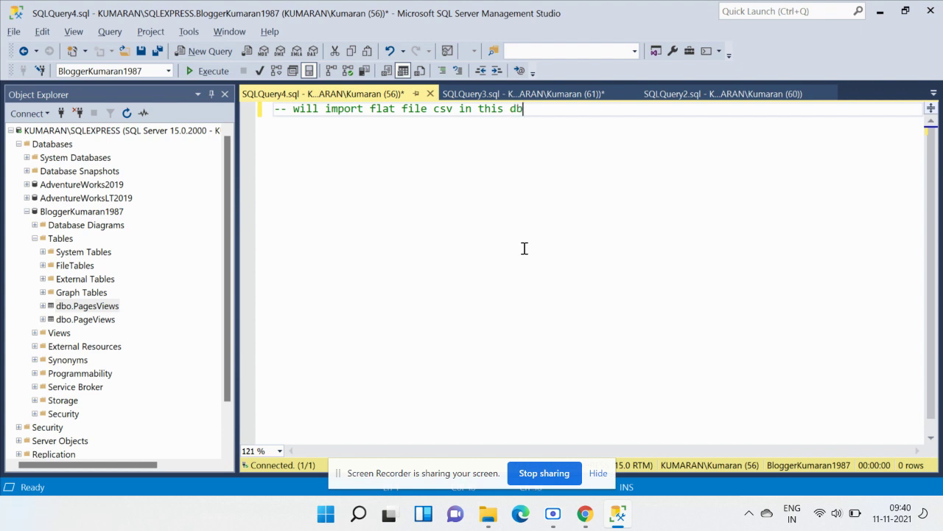
- Start a flat file import into the blogger database, using MyAudience_Glance.csv from Downloads as the input file
left_click(117, 211)
right_click(118, 212)
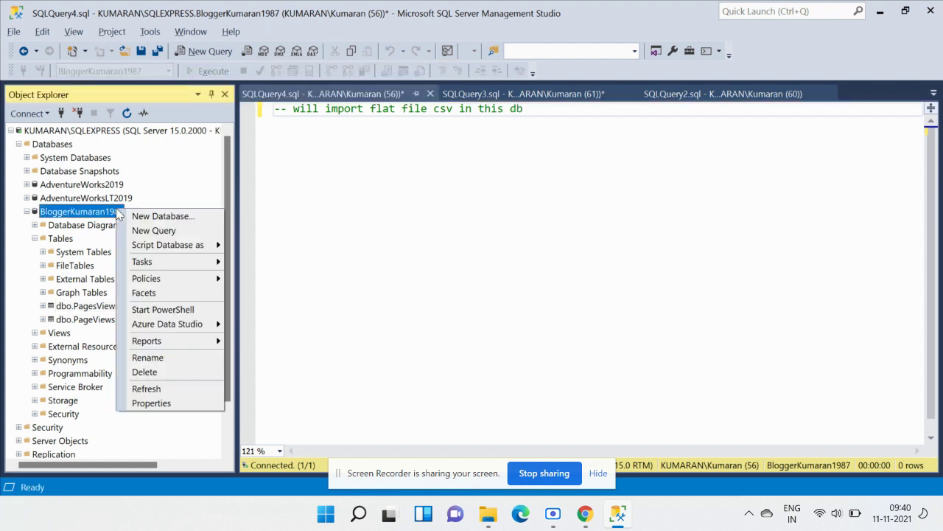
mouse_move(183, 262)
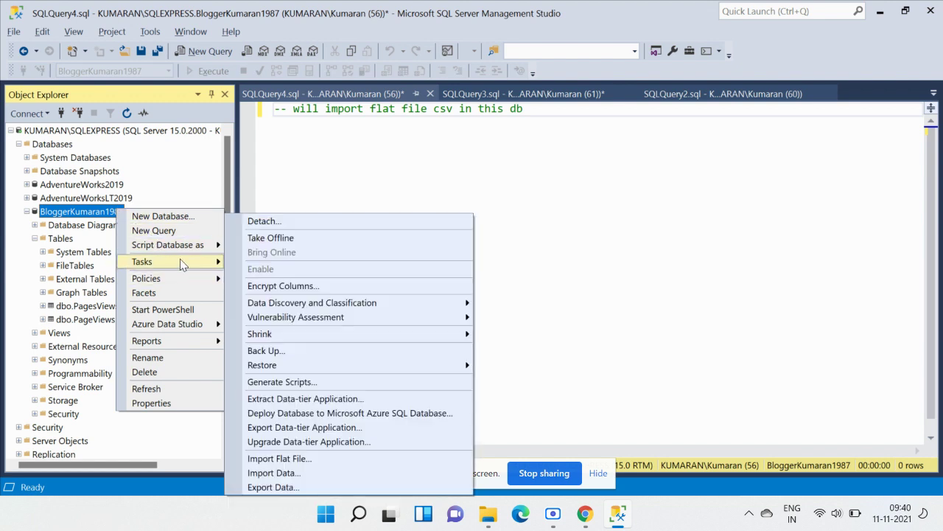
left_click(288, 460)
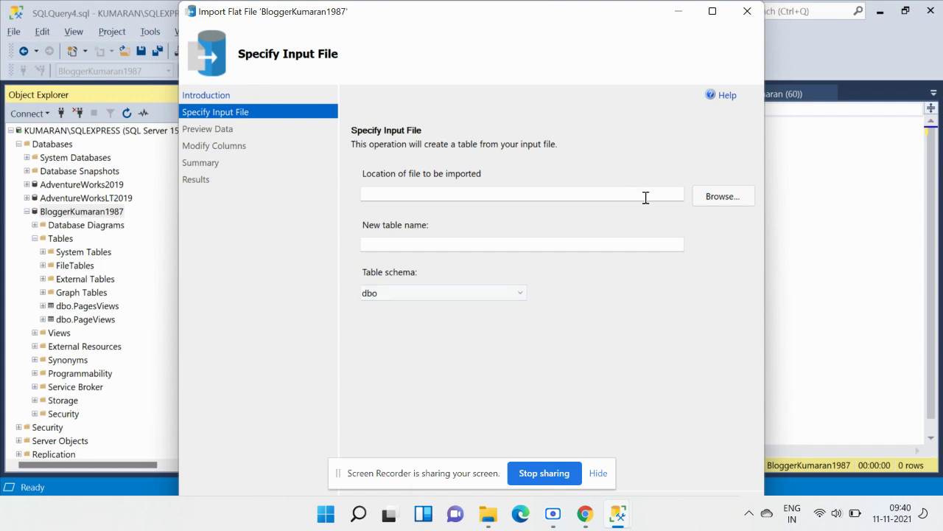
left_click(711, 196)
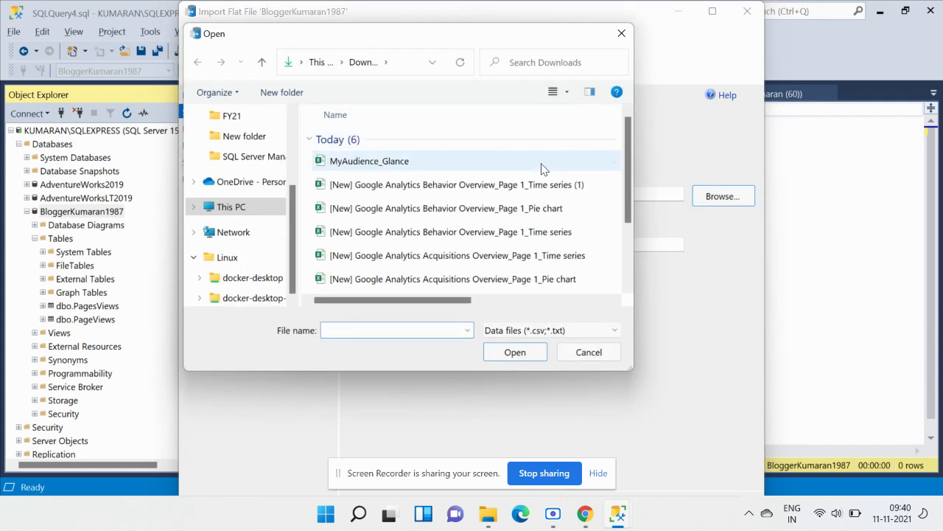
left_click(541, 168)
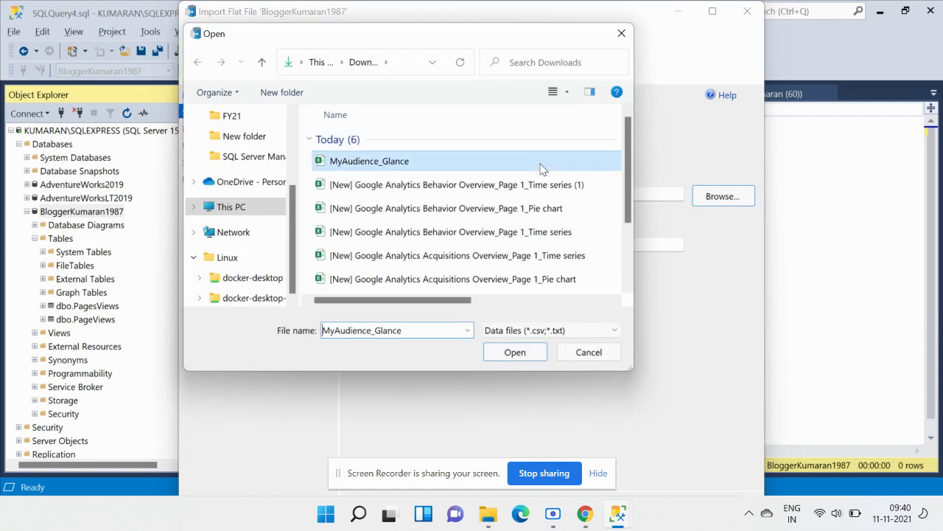
left_click(516, 352)
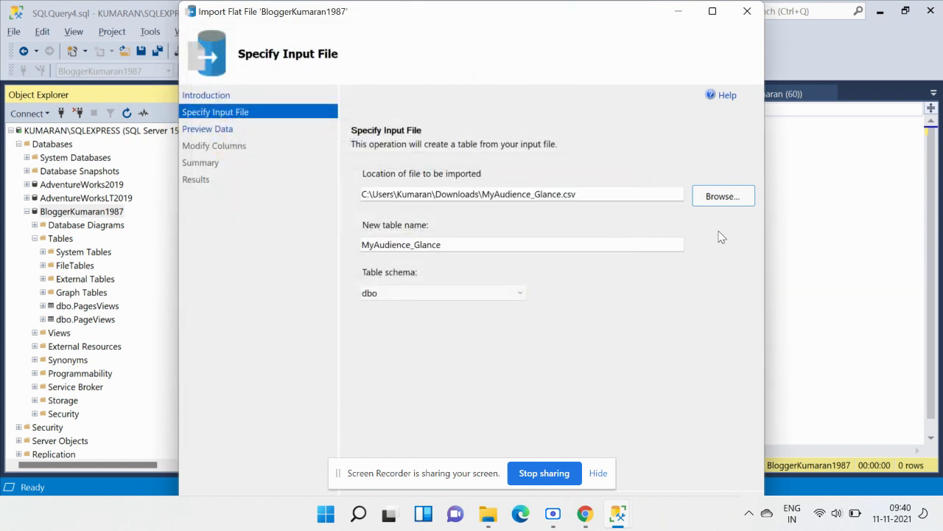
- Complete the flat file import into the new table dbo.MyAudience_Glance with the default column settings and close the wizard
left_click(715, 15)
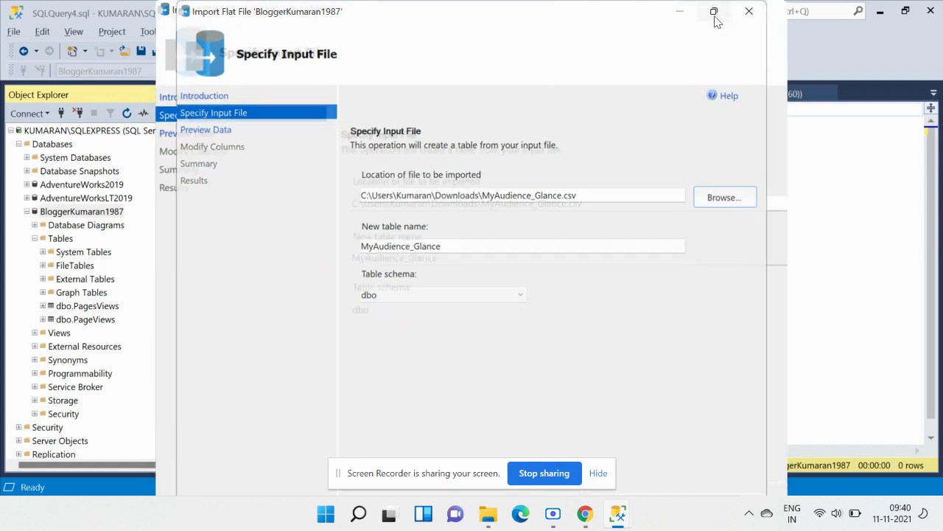
left_click(853, 476)
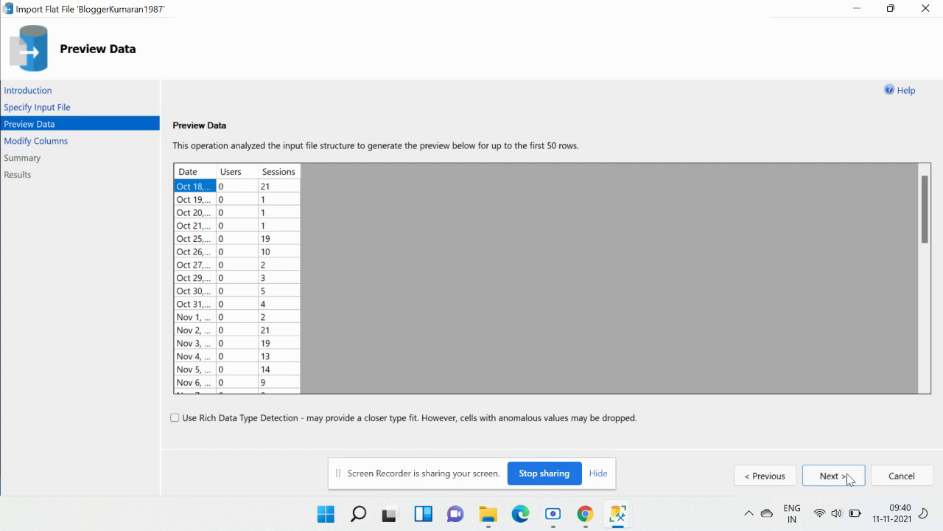
left_click(849, 477)
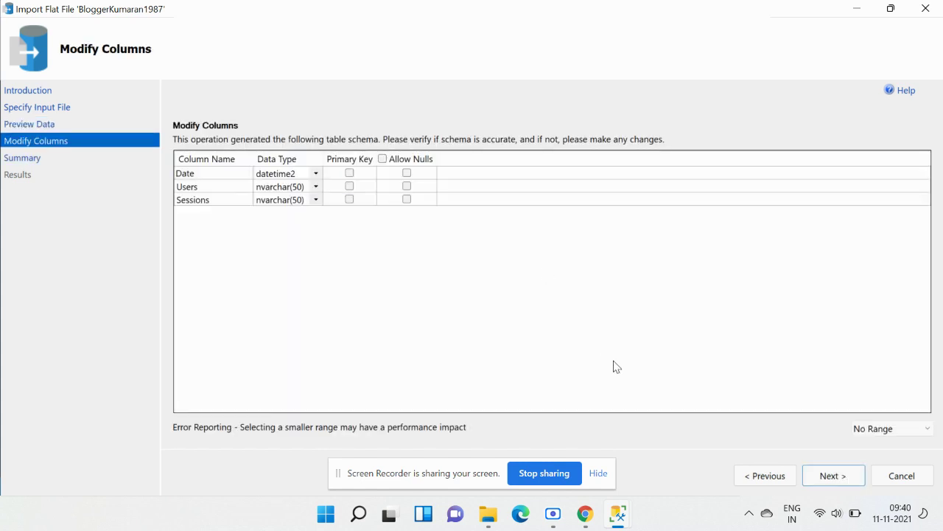
left_click(845, 478)
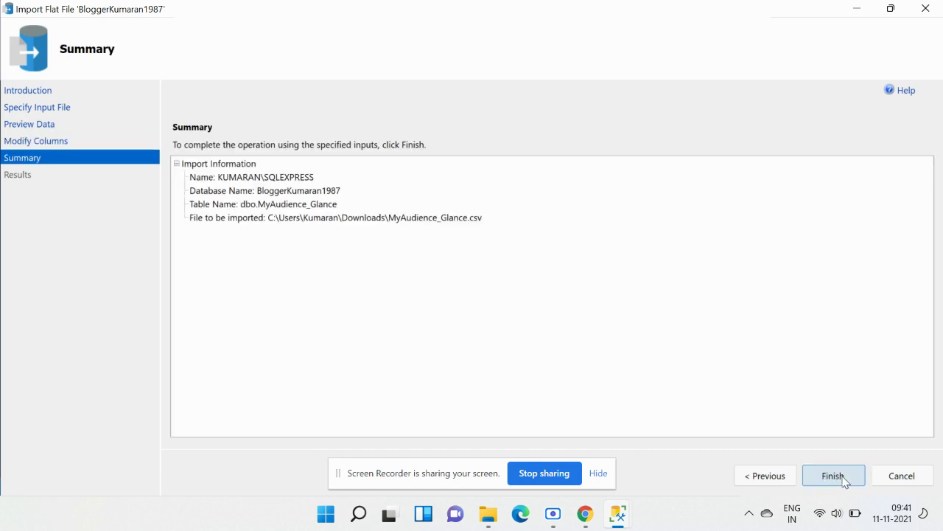
left_click(845, 479)
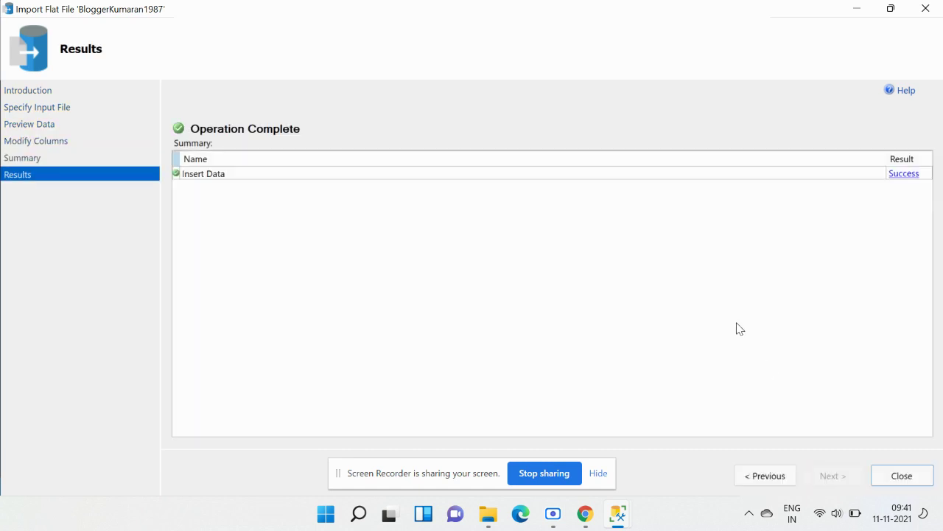
left_click(898, 475)
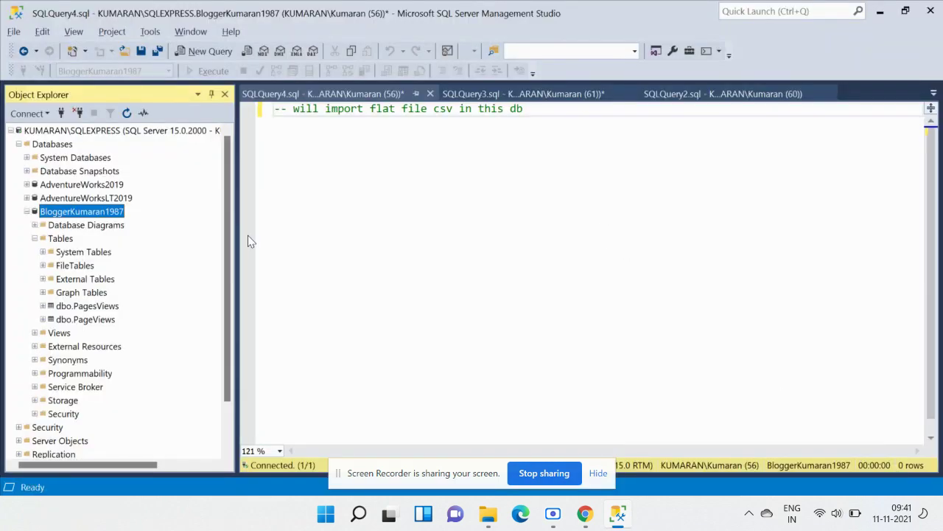
- Refresh the blogger database and expand its Tables folder
right_click(105, 213)
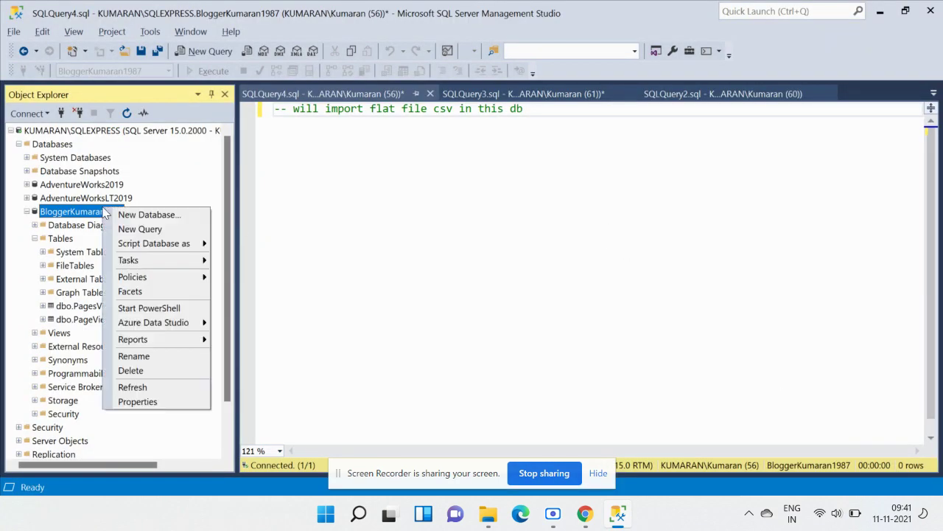
left_click(156, 386)
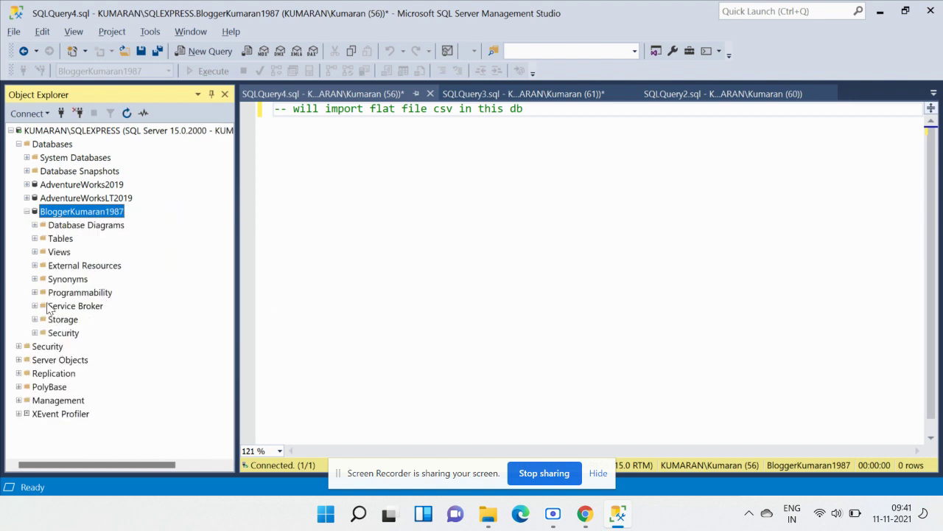
left_click(34, 238)
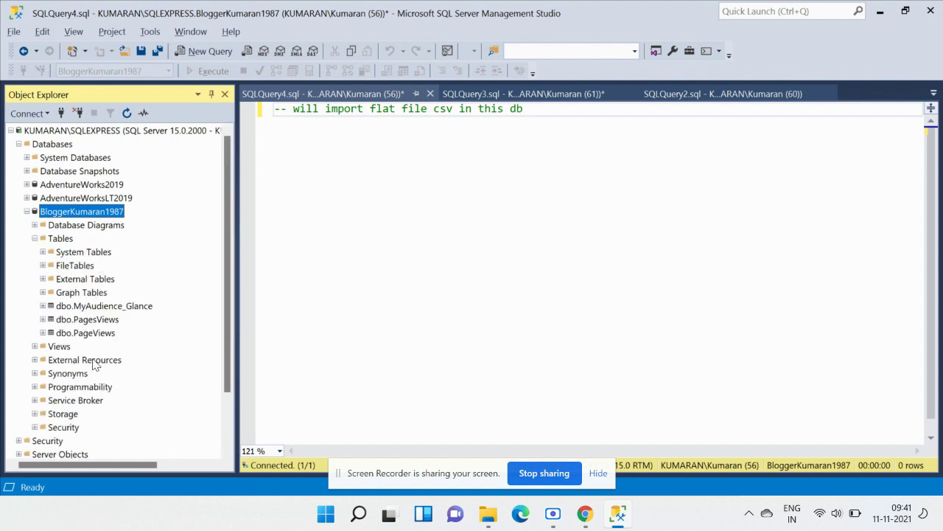
- Query the top 1000 rows of the dbo.MyAudience_Glance table
left_click(87, 311)
right_click(87, 310)
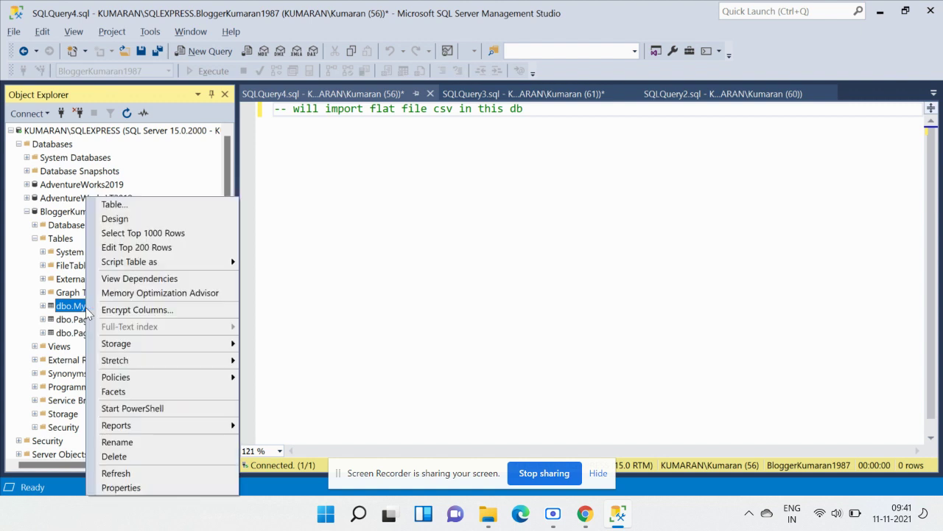
left_click(167, 234)
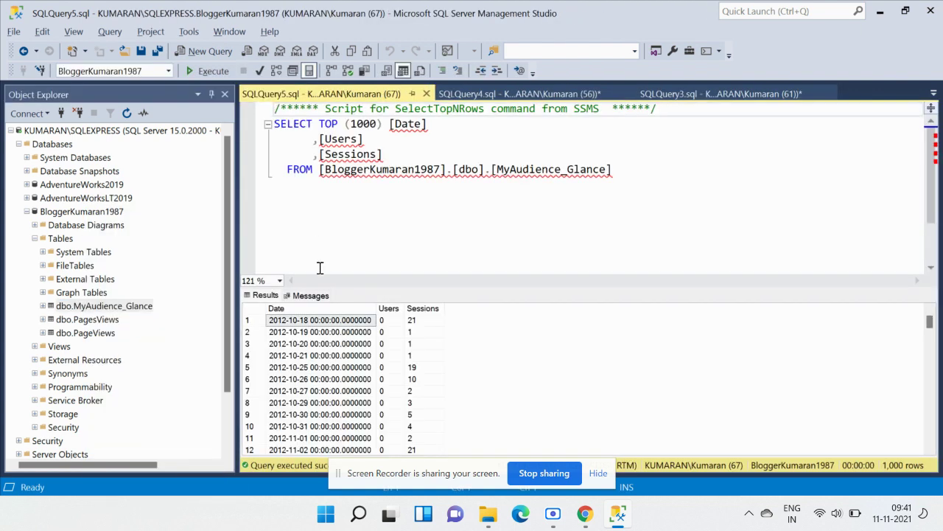
- Examine the Date, Users and Sessions values across the rows of the query results
left_click(314, 360)
key("Down")
key("Down")
key("Down")
key("Down")
key("Down")
key("Down")
key("Down")
key("Down")
key("Down")
key("Down")
key("Down")
key("Down")
key("Down")
key("Down")
key("Down")
key("Down")
key("Down")
key("Down")
key("Down")
key("Down")
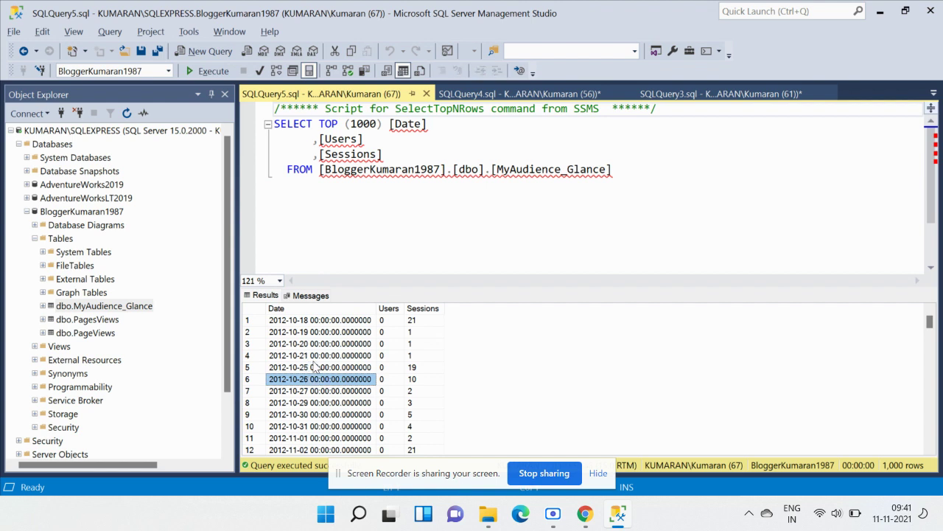
key("Down")
key("Down")
key("Down")
key("Down")
key("Down")
key("Down")
key("Down")
key("Down")
key("Down")
key("Down")
key("Down")
key("Down")
key("Down")
key("Down")
key("Down")
key("Down")
key("Down")
key("Down")
key("Down")
key("Down")
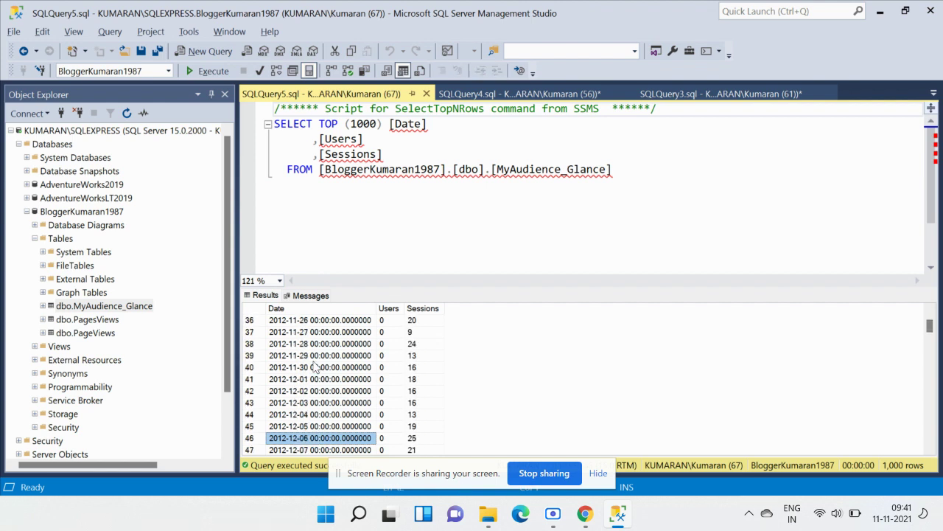
key("Down")
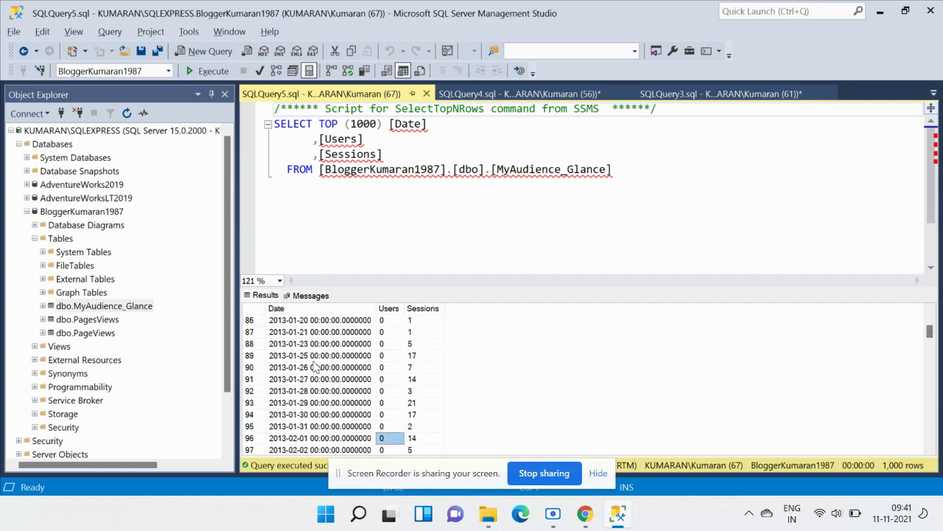
key("Right")
key("Up")
key("Up")
key("Up")
key("Up")
key("Up")
key("Up")
key("Up")
key("Up")
key("Up")
key("Up")
key("Up")
key("Up")
key("Up")
key("Up")
key("Up")
key("Up")
key("Up")
key("Up")
key("Up")
key("Up")
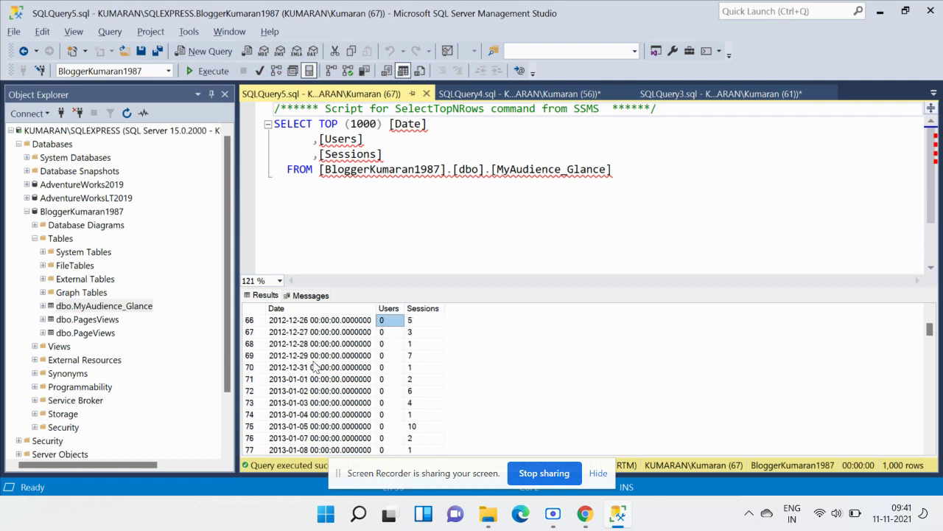
key("Up")
key("Up")
key("Up")
key("Up")
key("Up")
key("Up")
key("Up")
key("Up")
key("Up")
key("Up")
key("Up")
key("Up")
key("Up")
key("Up")
key("Up")
key("Right")
key("Down")
key("Down")
key("Down")
key("Down")
key("Down")
key("Down")
key("Down")
key("Down")
key("Down")
key("Down")
key("Down")
key("Down")
key("Down")
key("Down")
key("Down")
key("Down")
key("Down")
key("Down")
key("Down")
key("Down")
key("Down")
key("Down")
key("Down")
key("Down")
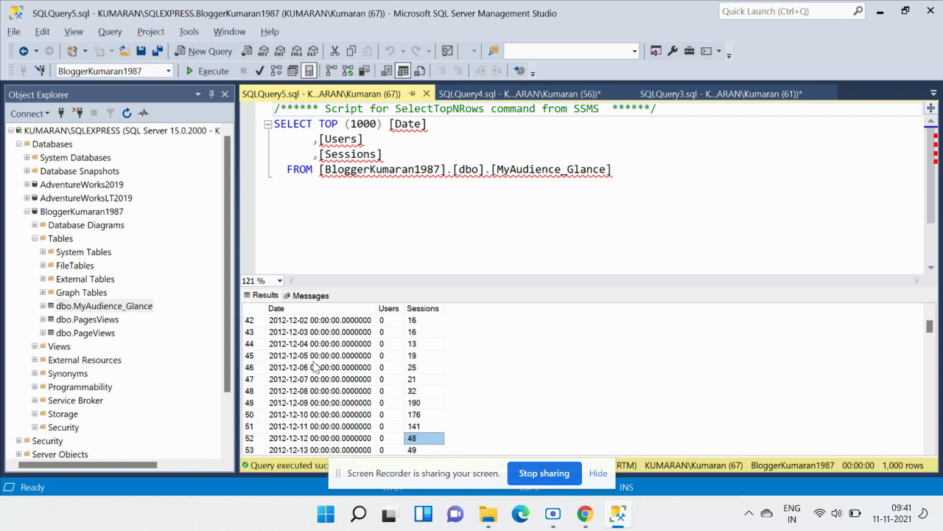
key("Down")
key("Down")
key("Down")
key("Down")
key("Down")
key("Down")
key("Down")
key("Left")
key("Left")
key("Right")
key("Up")
- Switch back to the Google Analytics Audience Overview report and sort the new versus returning visitor donut chart by User Type
key("alt+Tab")
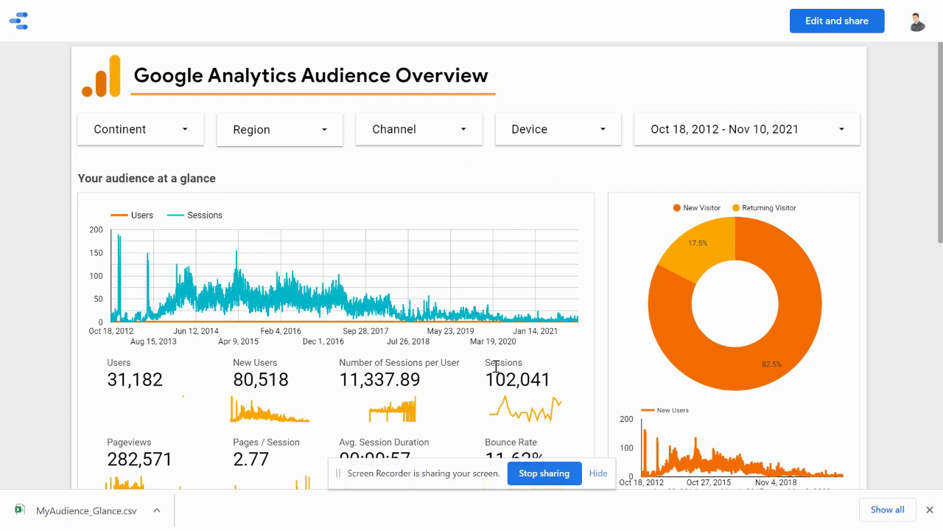
mouse_move(843, 188)
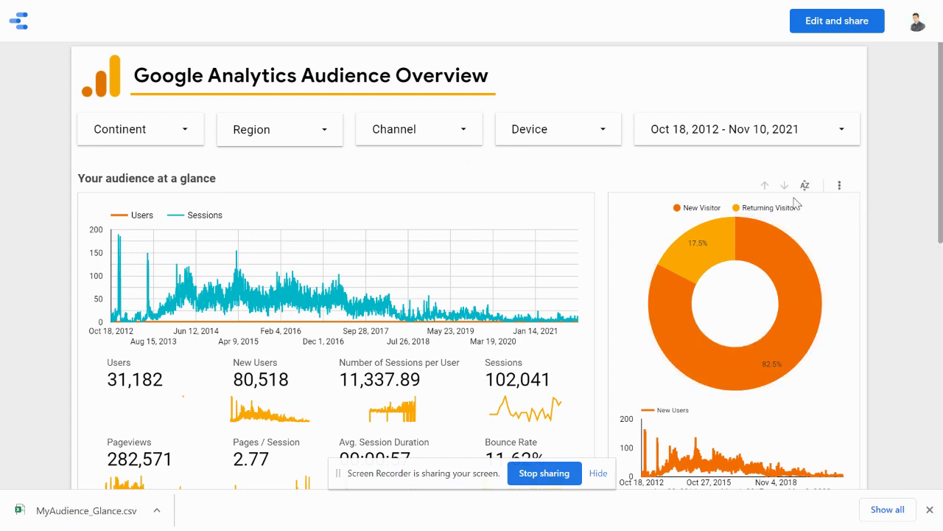
left_click(840, 186)
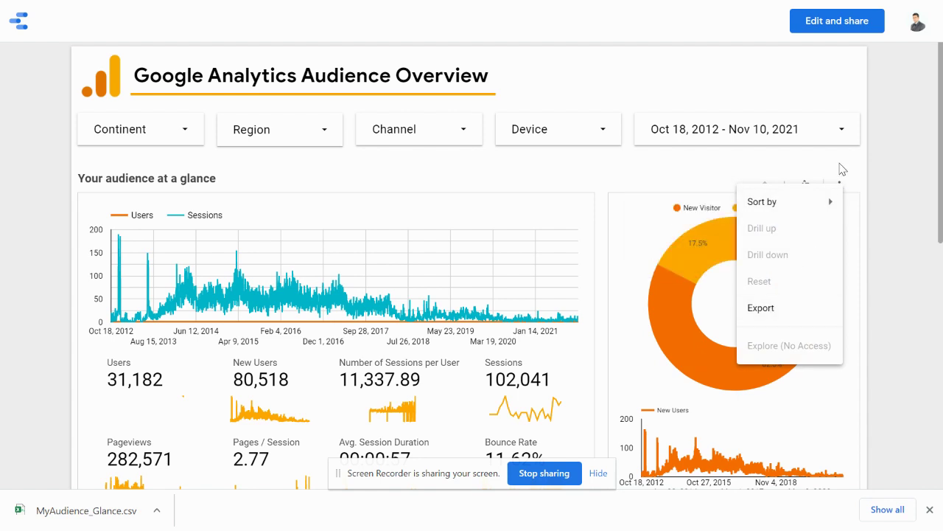
mouse_move(833, 204)
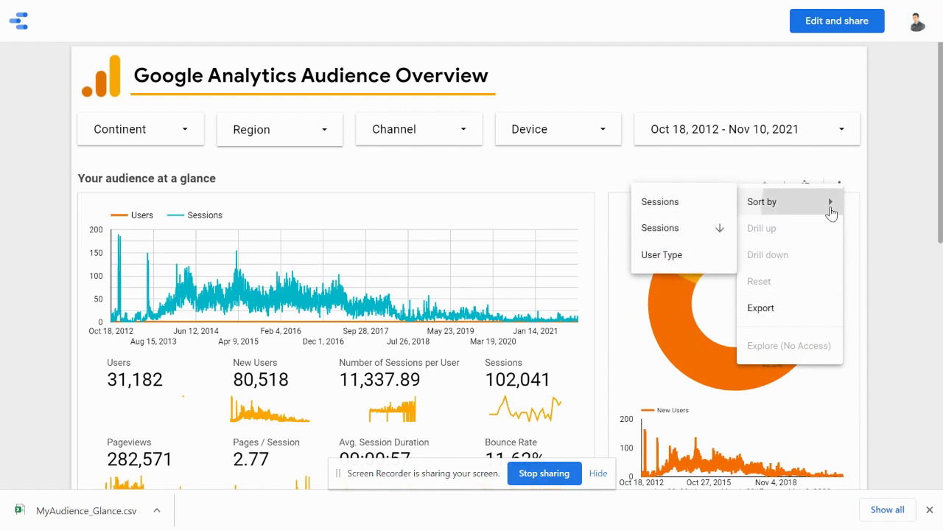
left_click(685, 258)
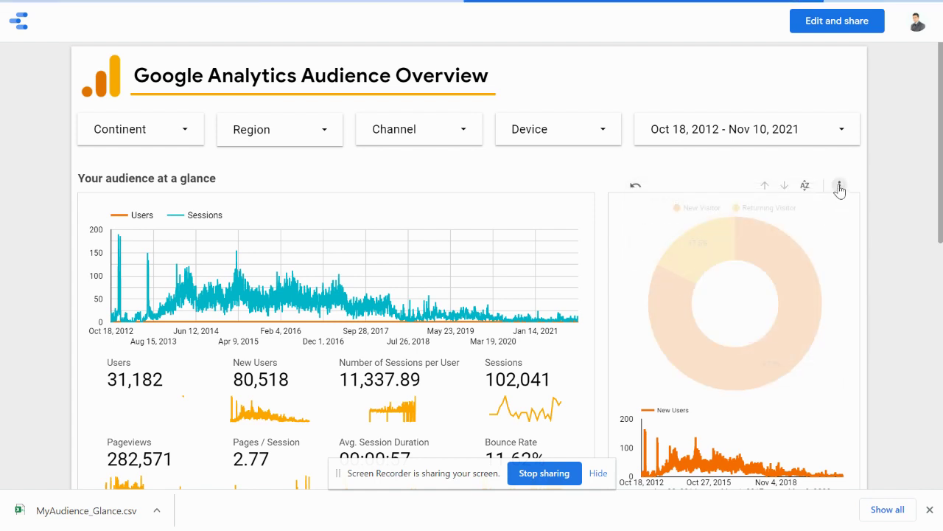
- Export the new versus returning visitor donut chart data as a CSV file named Visitors_Data
left_click(839, 188)
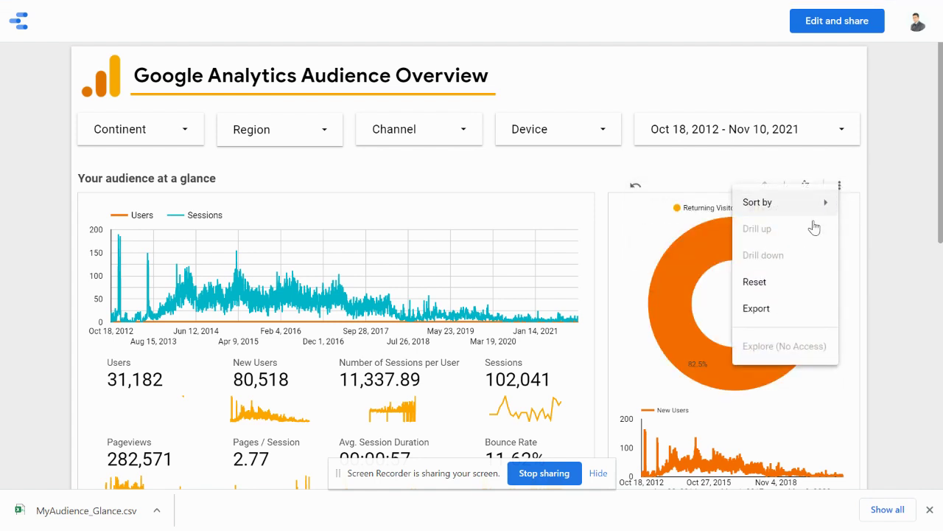
left_click(769, 313)
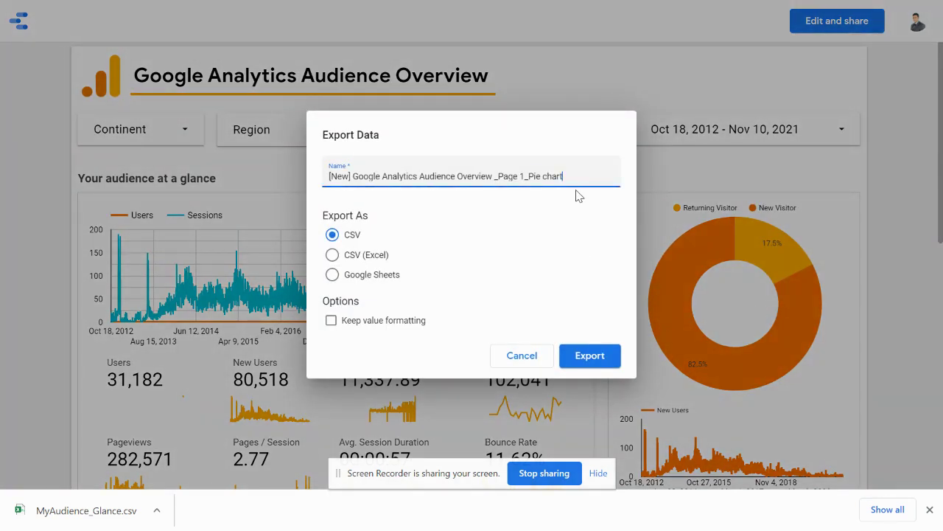
key("ctrl+a")
type("Vis")
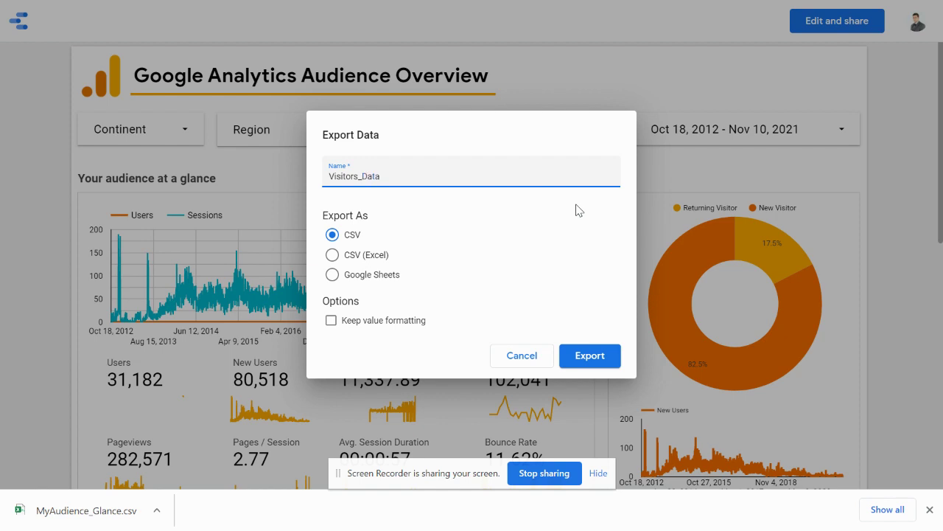
left_click(598, 357)
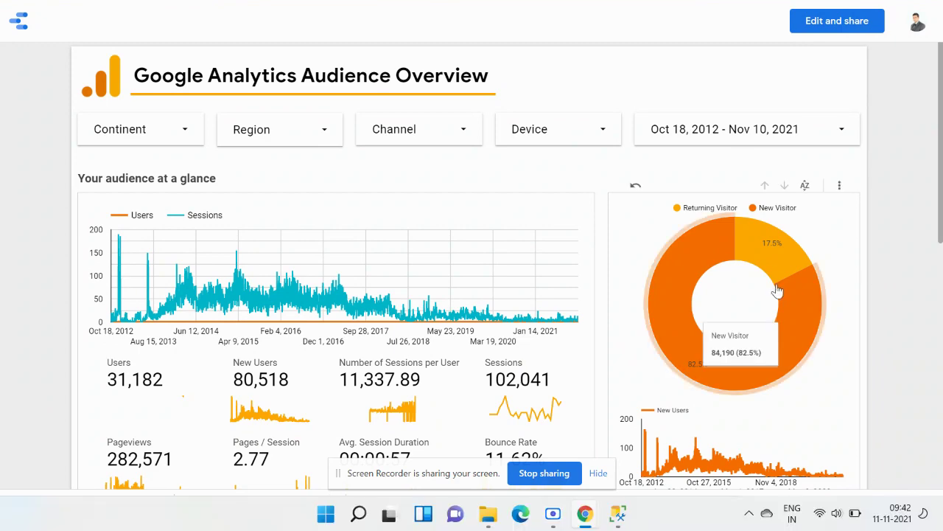
- Switch to SQL Server Management Studio and start a flat file import into the blogger database, with the wizard window maximized
key("alt+Tab")
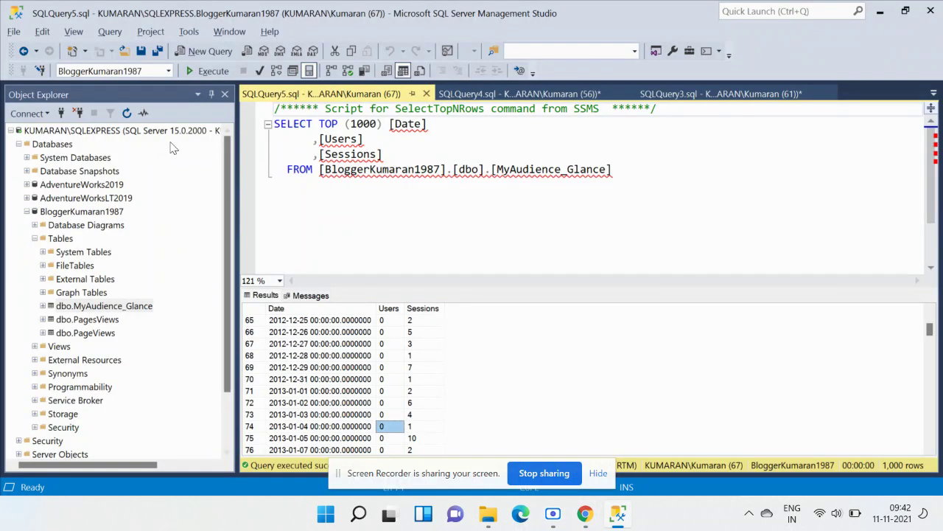
left_click(94, 211)
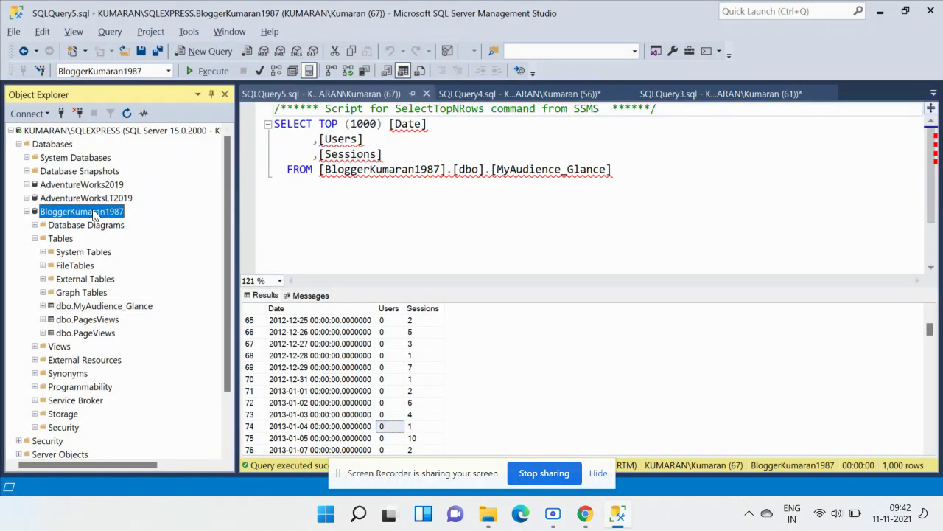
right_click(95, 211)
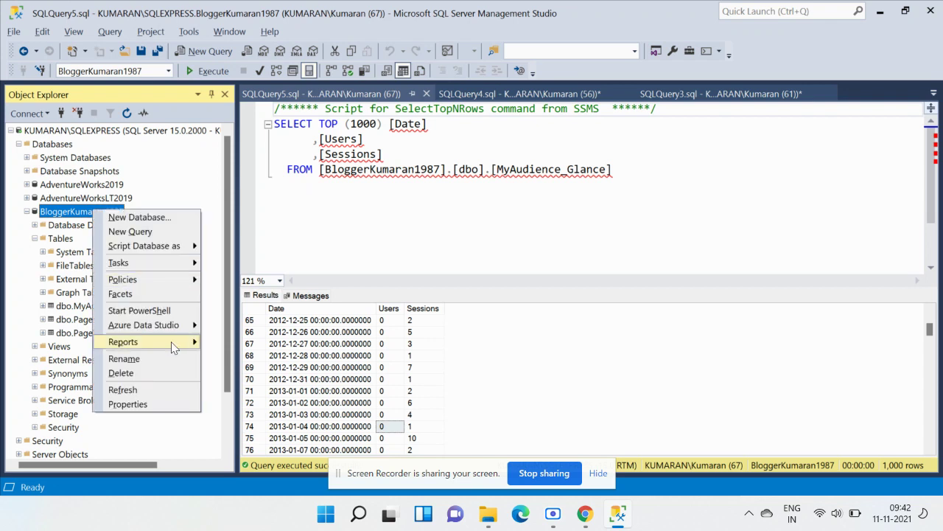
mouse_move(178, 283)
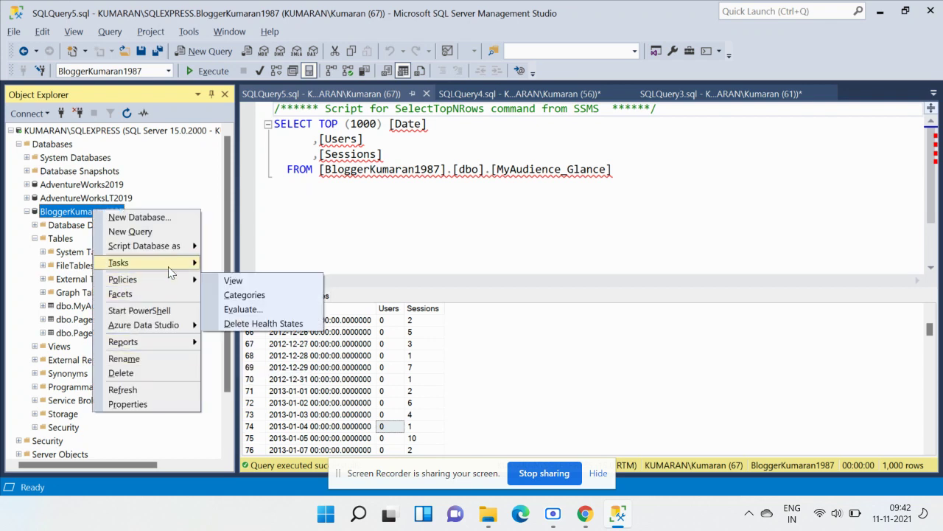
mouse_move(174, 264)
left_click(280, 460)
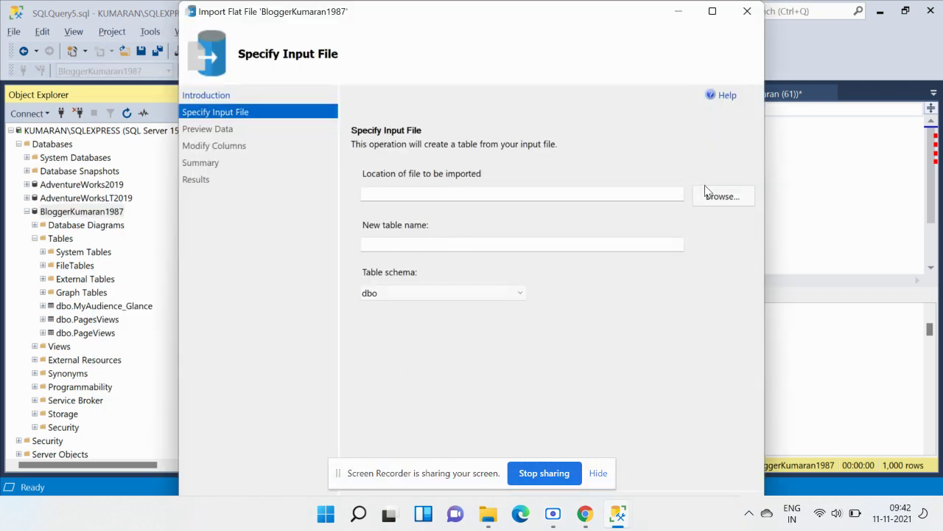
left_click(712, 11)
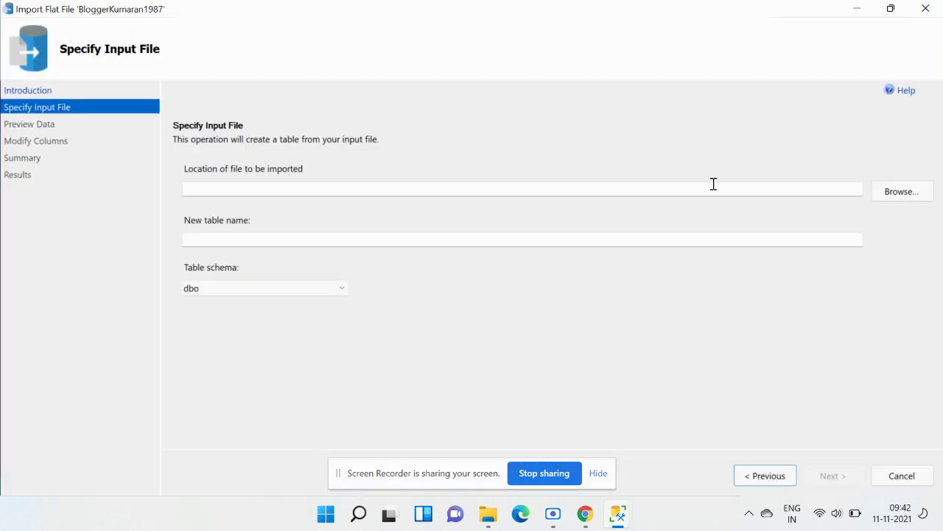
- Choose Visitors_Data.csv from the Downloads folder as the file to import
left_click(878, 191)
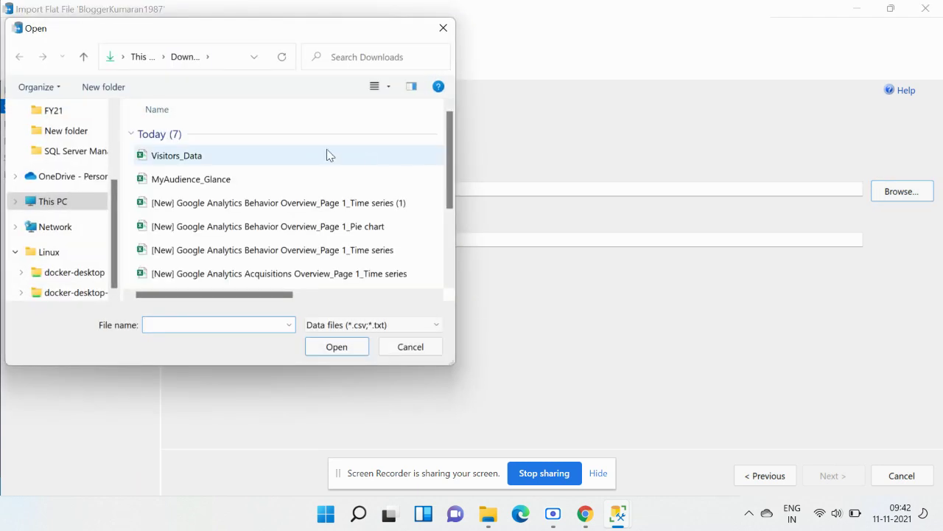
left_click(272, 156)
left_click(272, 155)
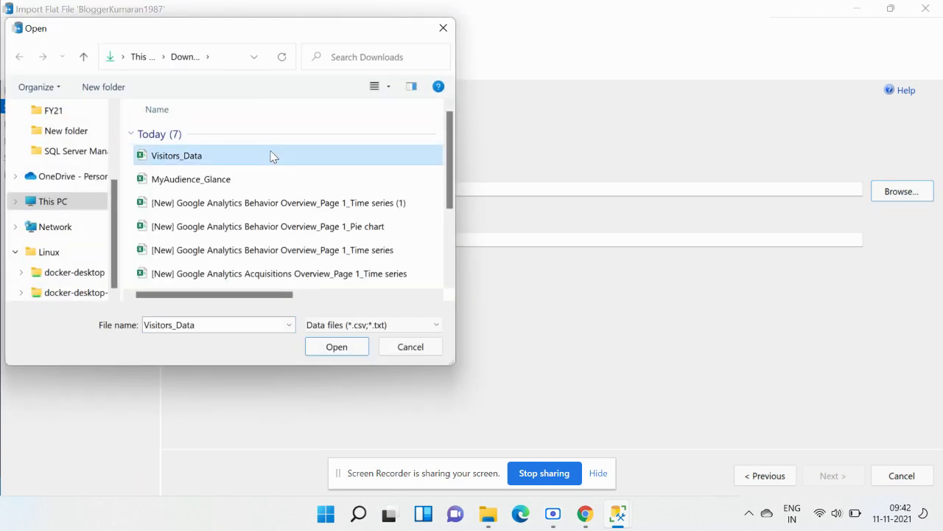
left_click(350, 351)
left_click(351, 349)
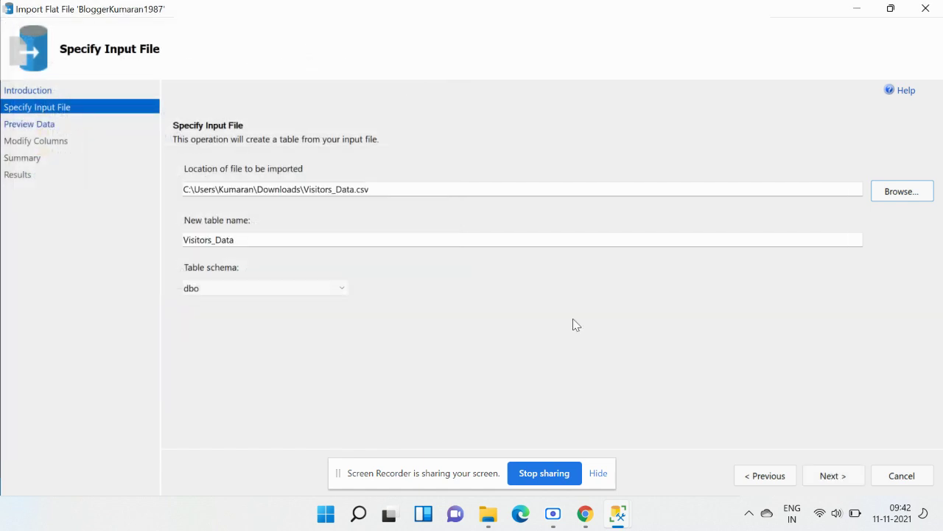
- Accept the previewed data and column definitions and run the import into the dbo.Visitors_Data table
left_click(838, 479)
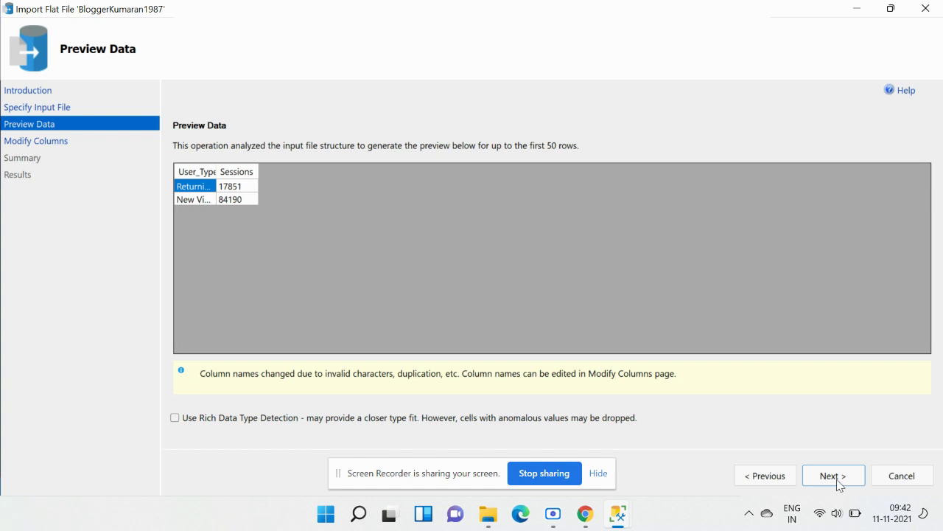
left_click(838, 479)
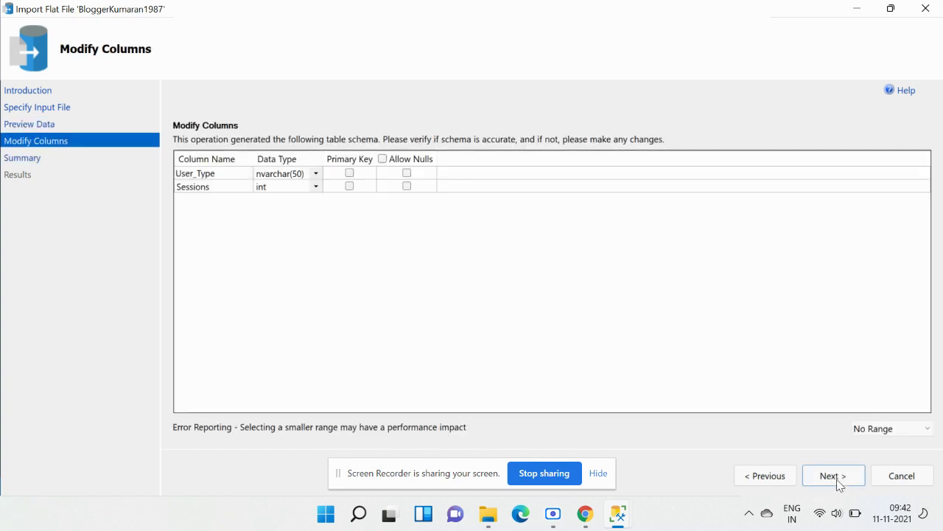
left_click(833, 475)
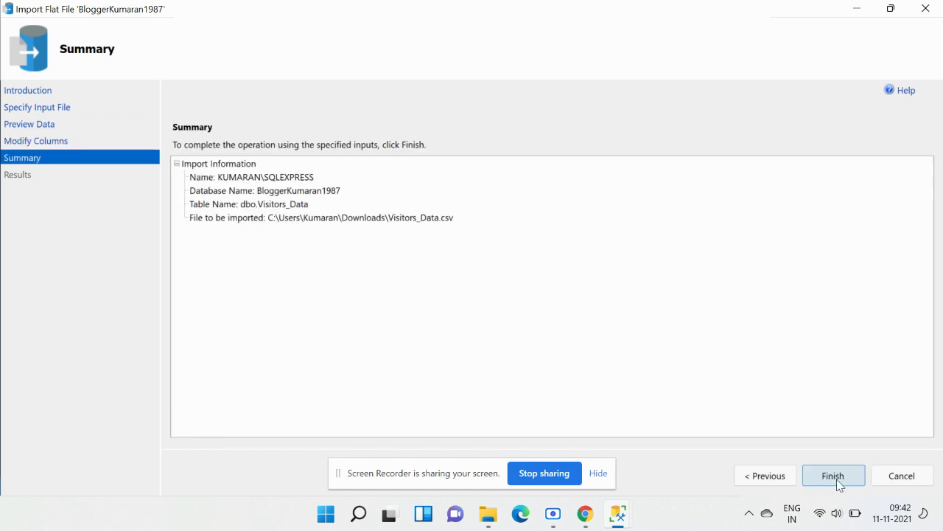
left_click(835, 477)
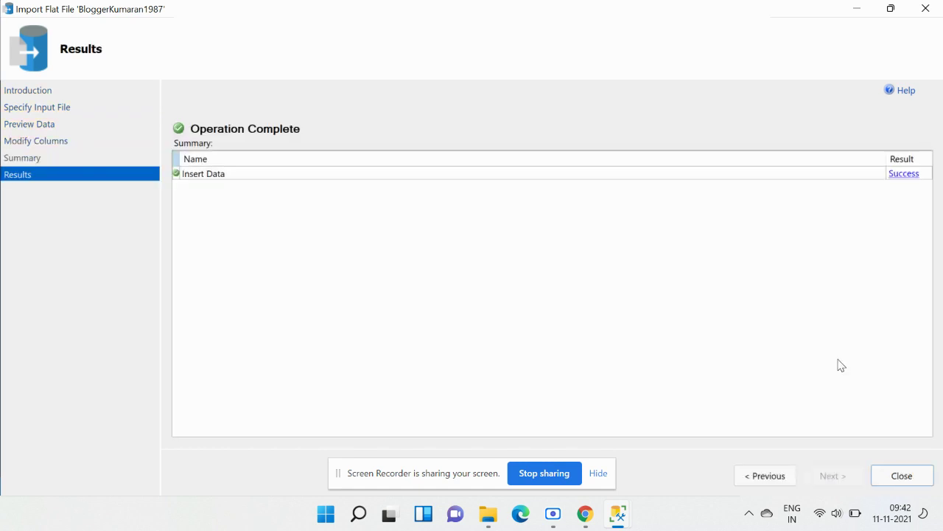
- Switch back to the Google Analytics Audience Overview report and look over its language, country and device breakdown charts
key("alt+Tab")
key("alt+Tab")
key("alt+Tab")
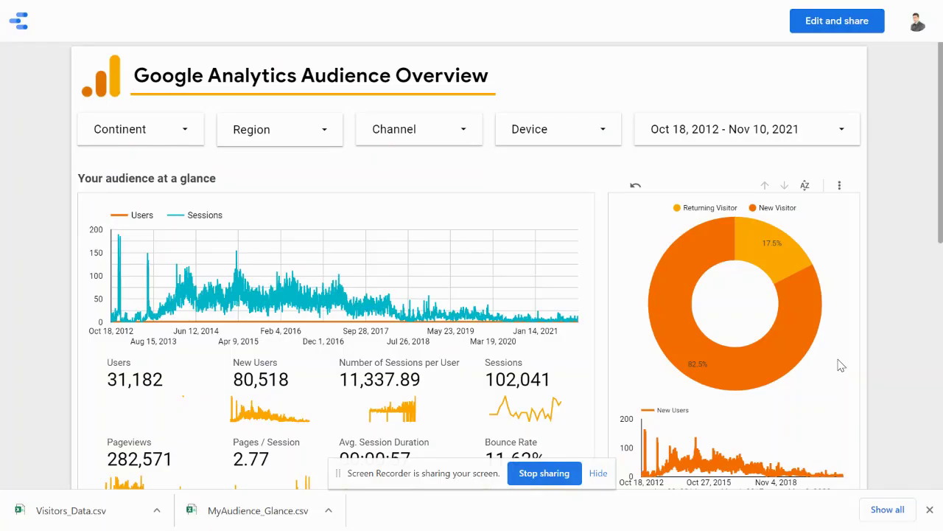
left_click(941, 276)
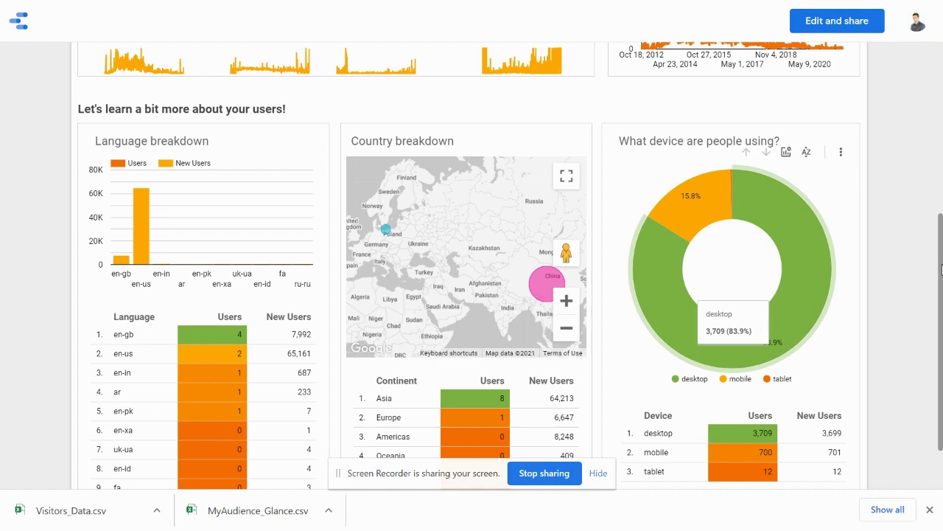
scroll(941, 270, "down", 1)
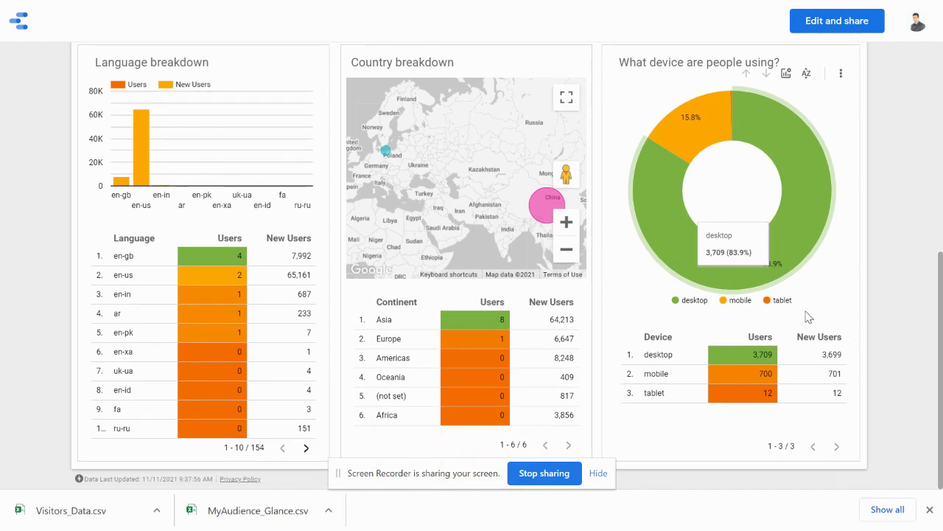
left_click(941, 198)
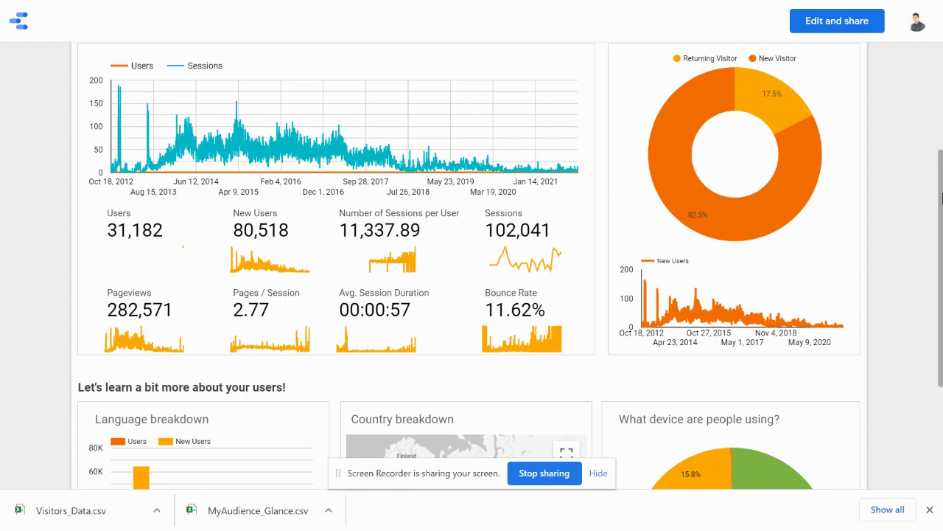
left_click(941, 332)
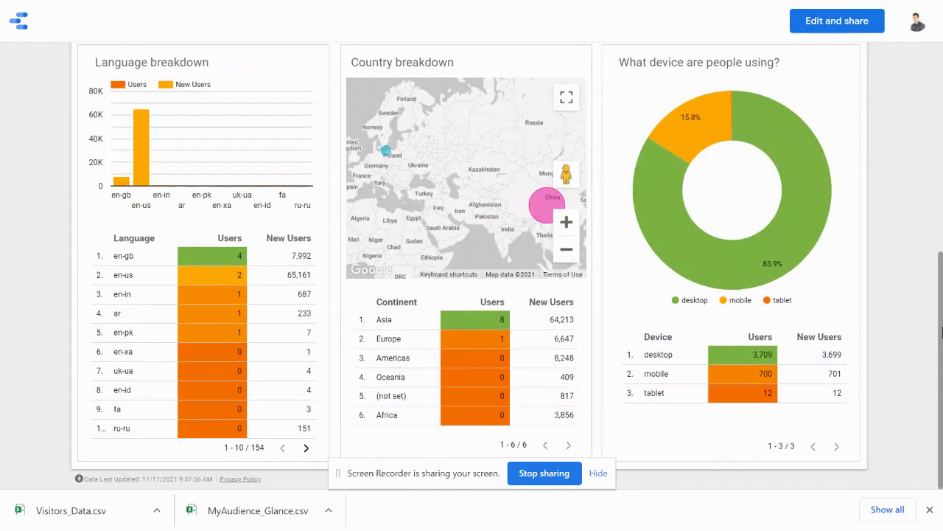
left_click_drag(941, 320, 941, 283)
left_click_drag(941, 275, 940, 273)
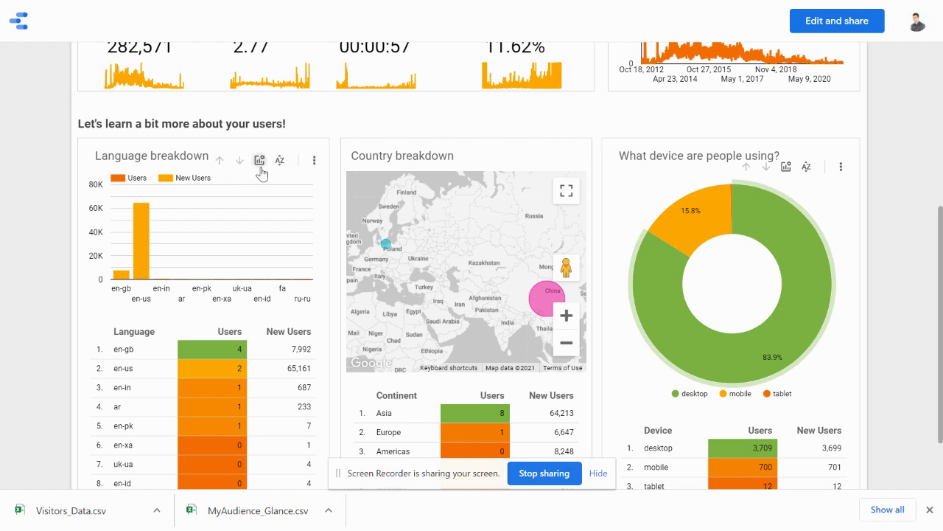
- Export the Country breakdown map data as a CSV file named Map_data
left_click(570, 162)
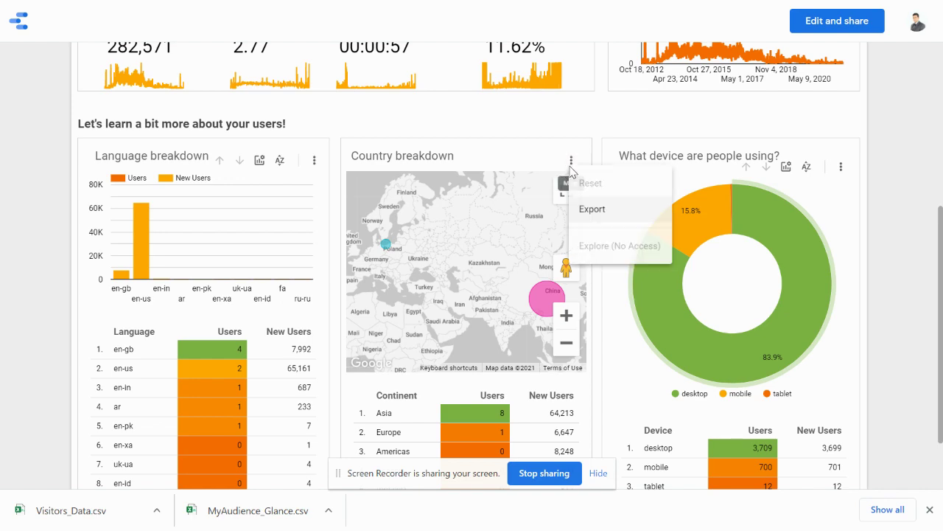
left_click(591, 212)
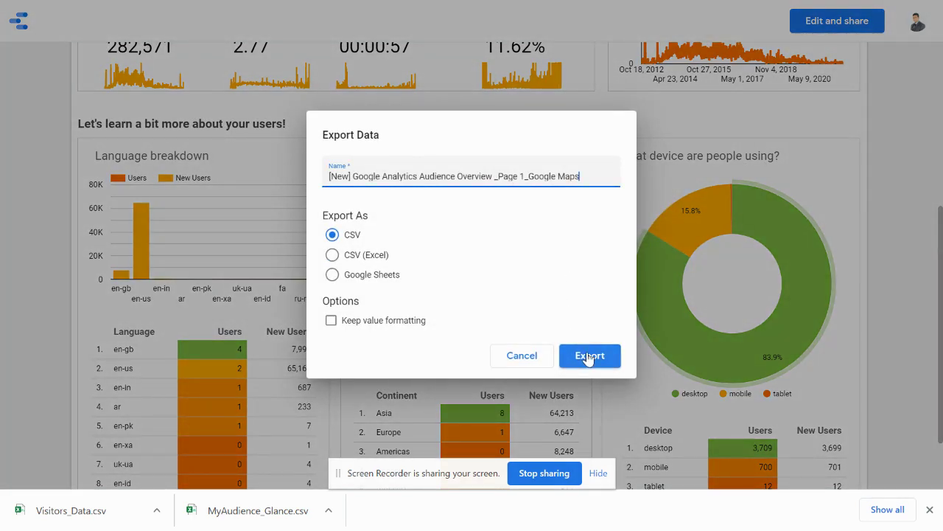
triple_click(607, 172)
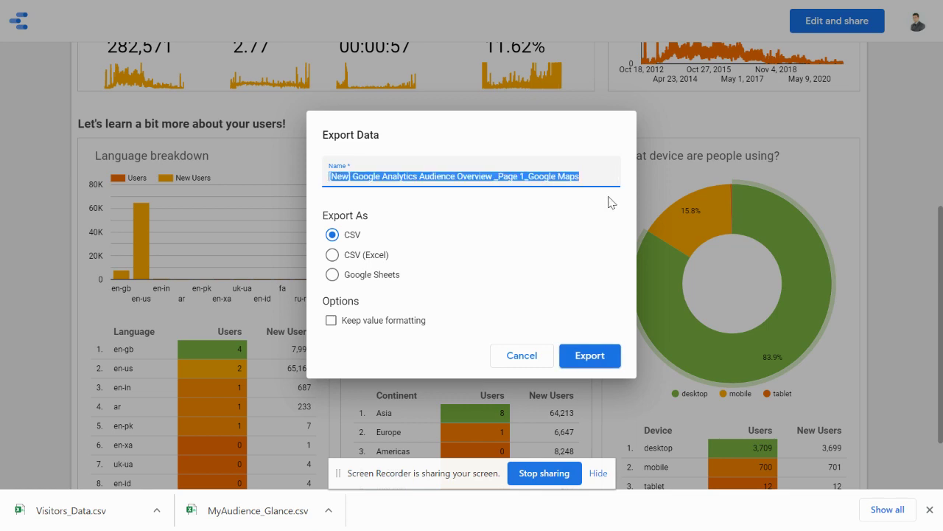
type("Map_da")
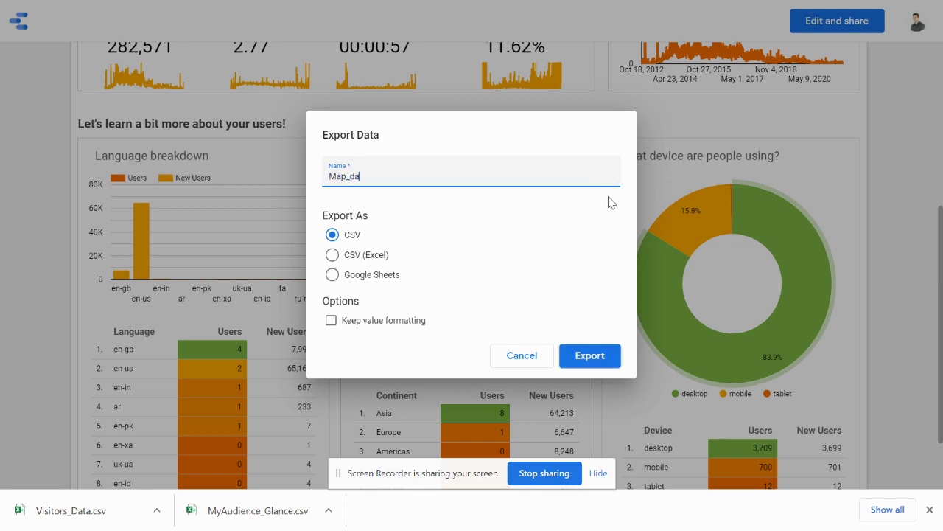
left_click(596, 358)
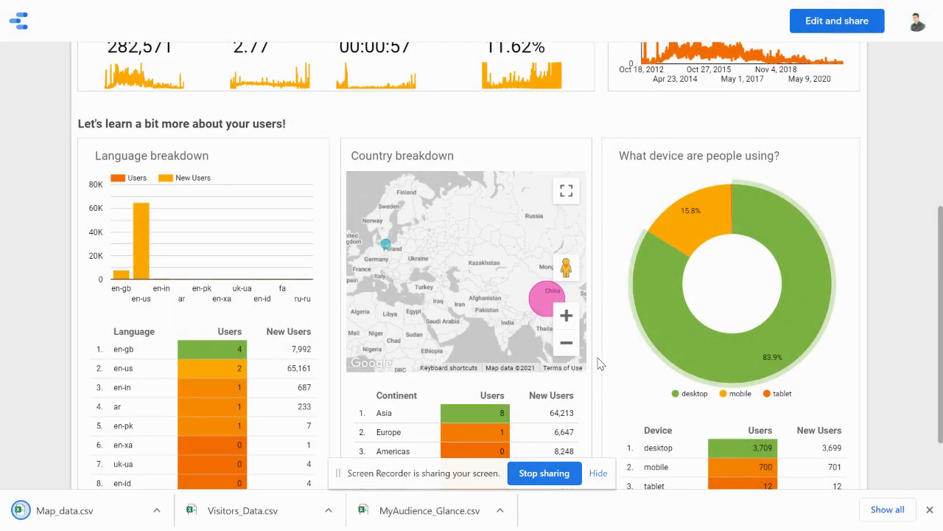
- Switch to SQL Server Management Studio and start a flat file import into the blogger database using Map_data.csv from Downloads
key("alt+Tab")
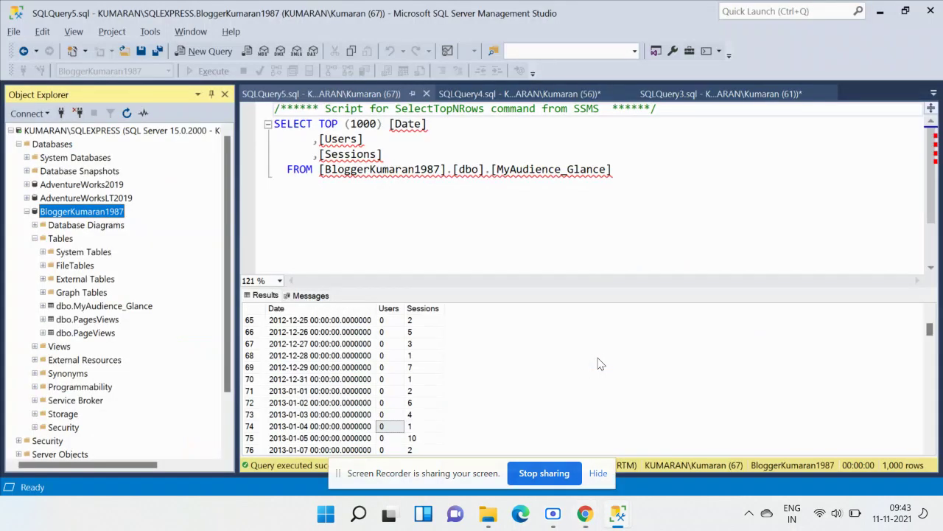
right_click(115, 215)
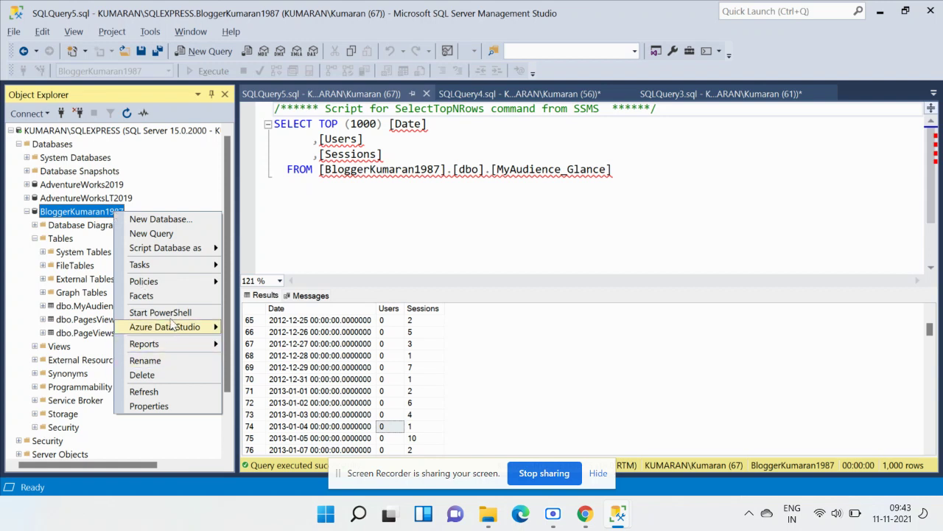
mouse_move(174, 265)
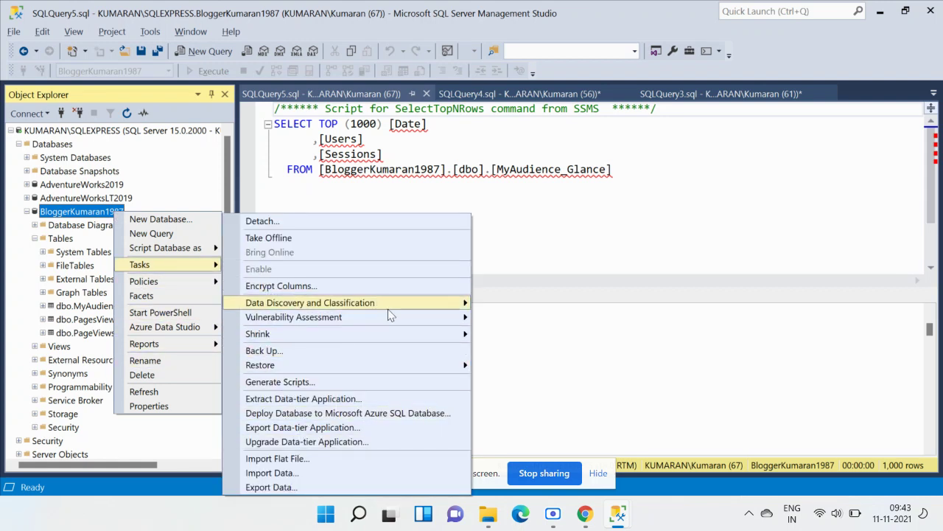
mouse_move(396, 339)
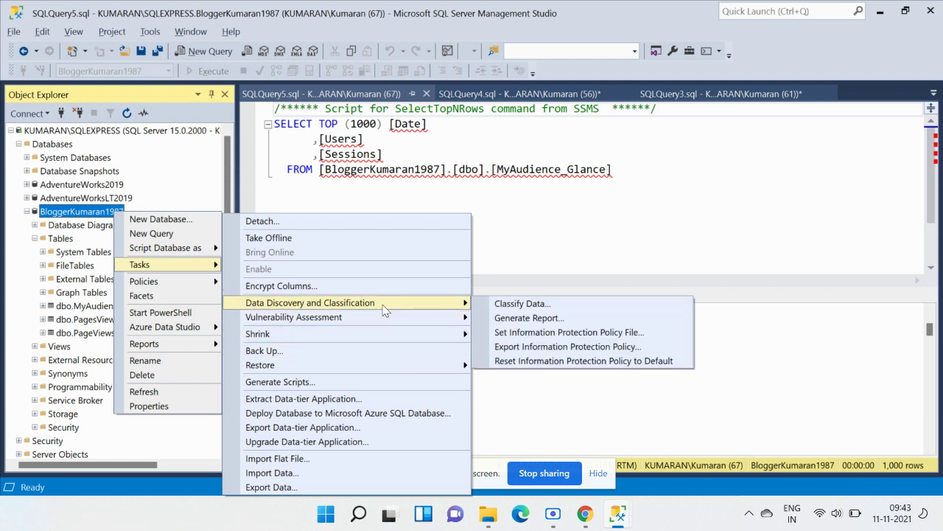
left_click(390, 456)
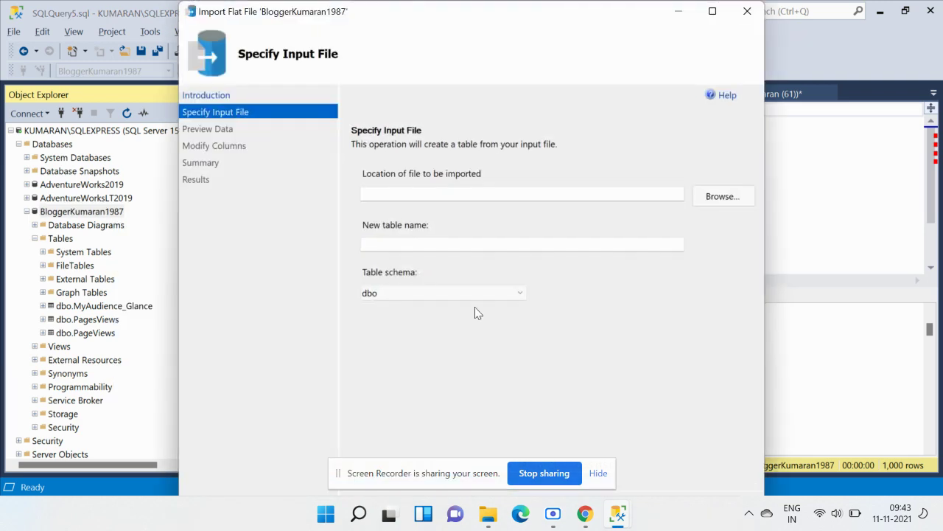
left_click(731, 198)
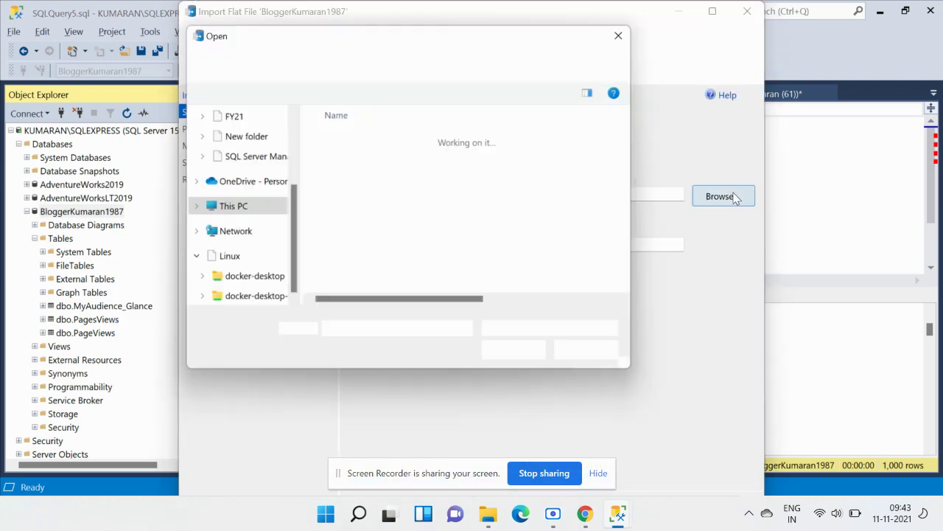
left_click(456, 165)
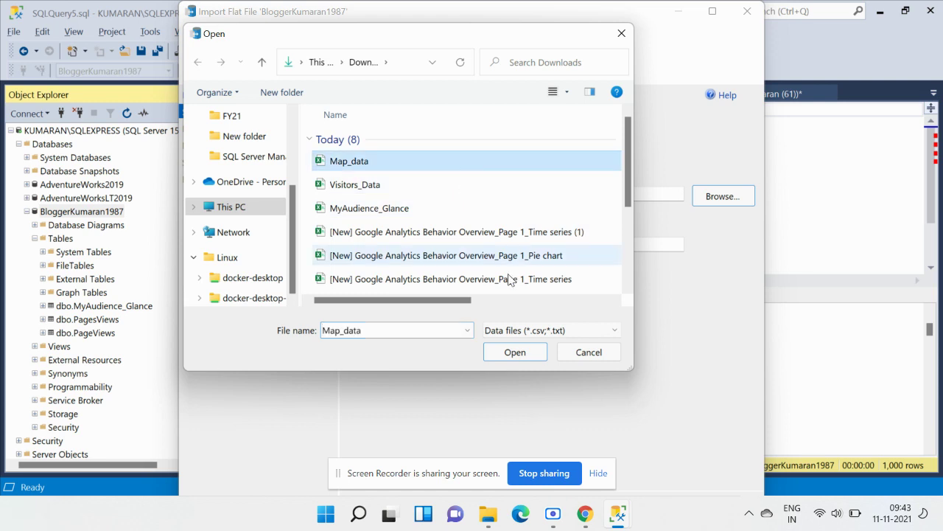
left_click(515, 352)
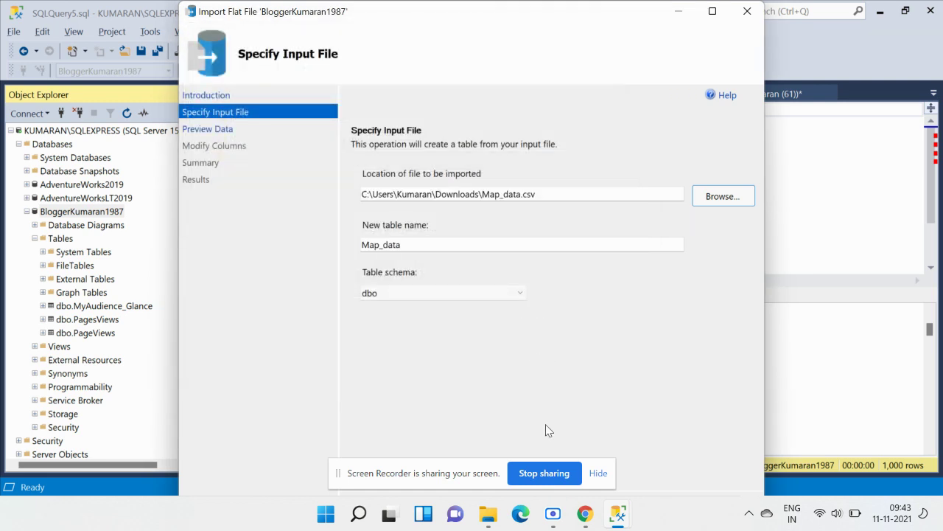
- Accept the table name Map_data, the dbo schema and the proposed columns, run the import and close the wizard
left_click(713, 12)
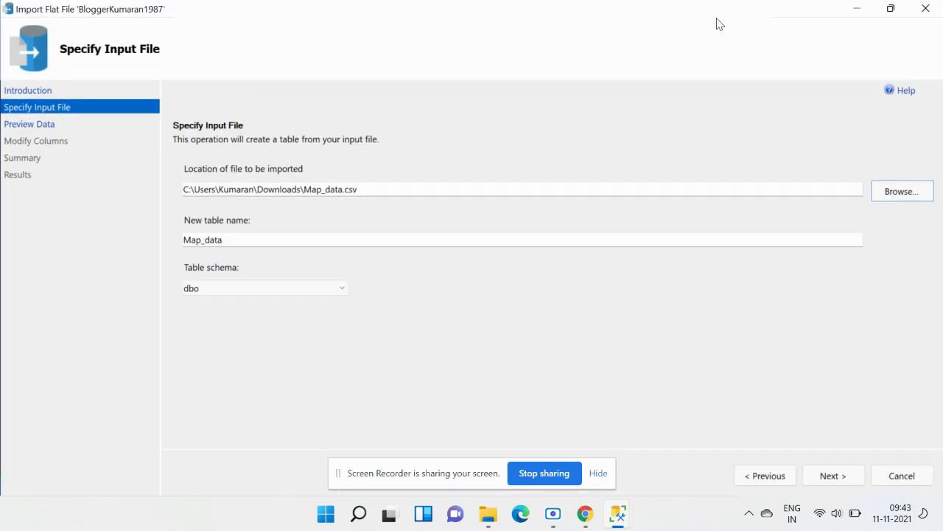
left_click(832, 480)
left_click(831, 480)
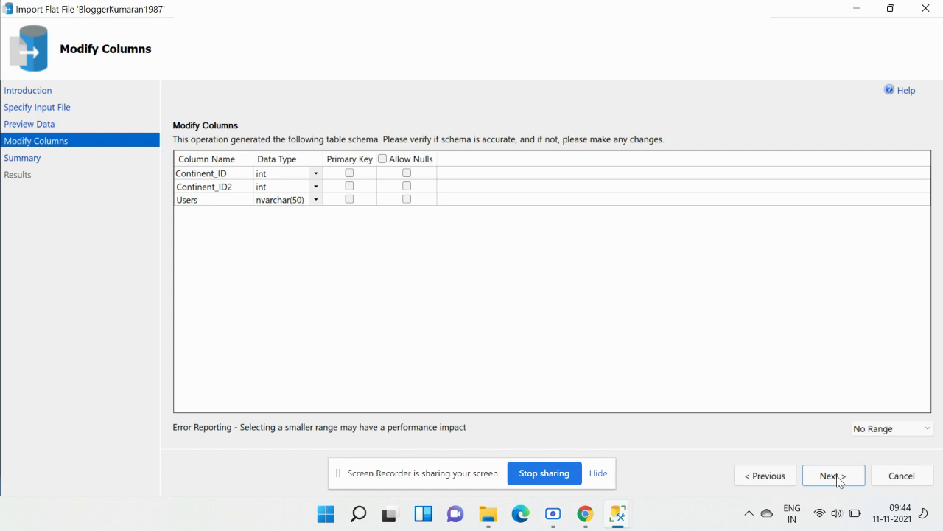
left_click(833, 476)
left_click(836, 477)
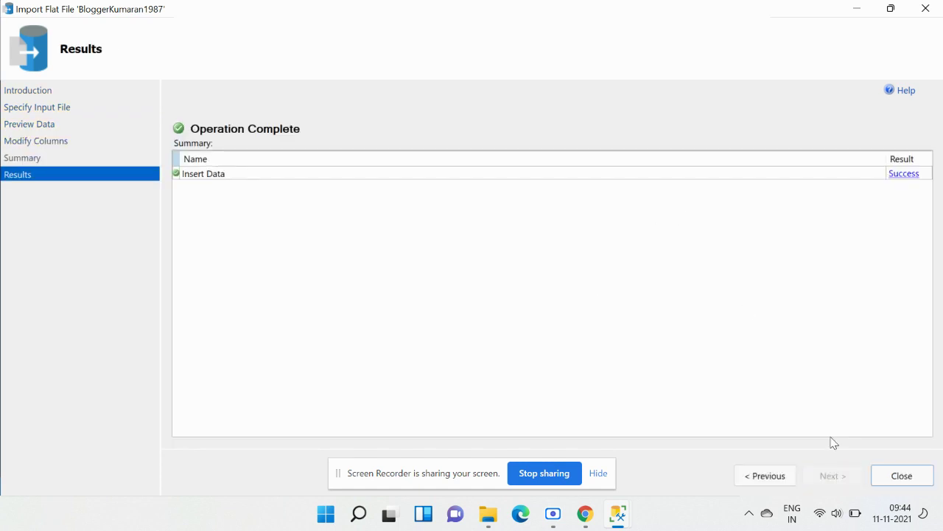
left_click(884, 475)
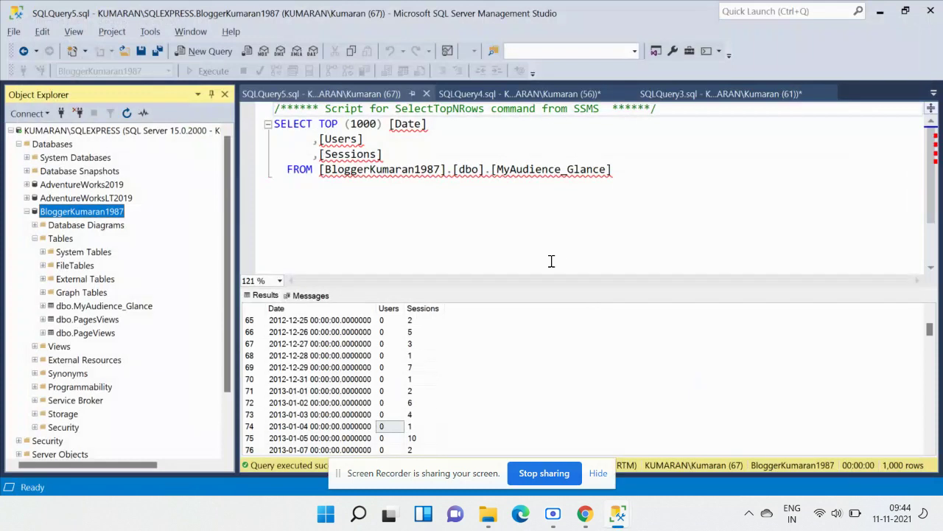
- Refresh the blogger database and expand its Tables folder to list the imported tables
right_click(109, 211)
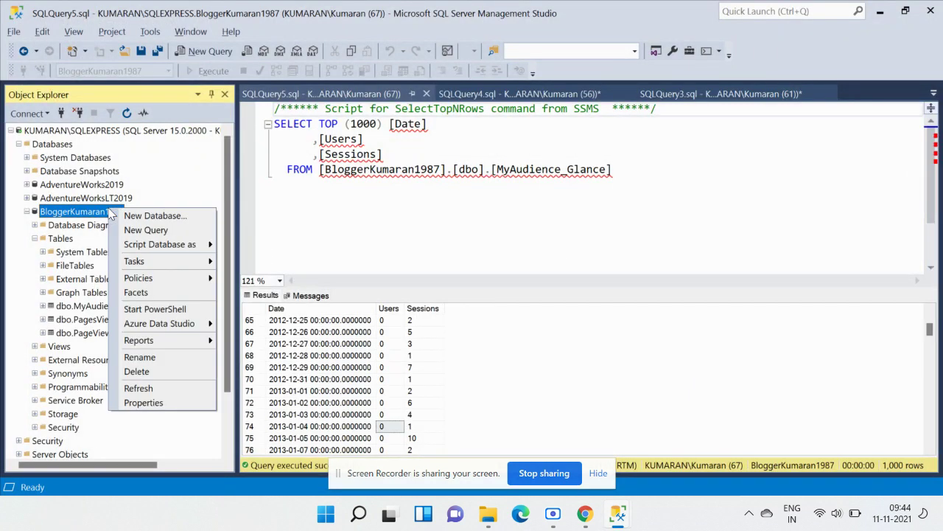
left_click(168, 389)
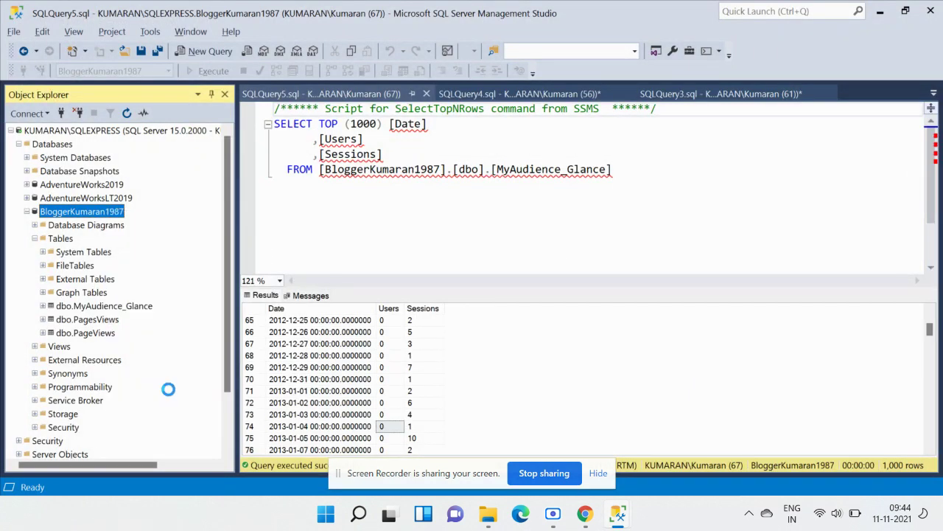
left_click(34, 238)
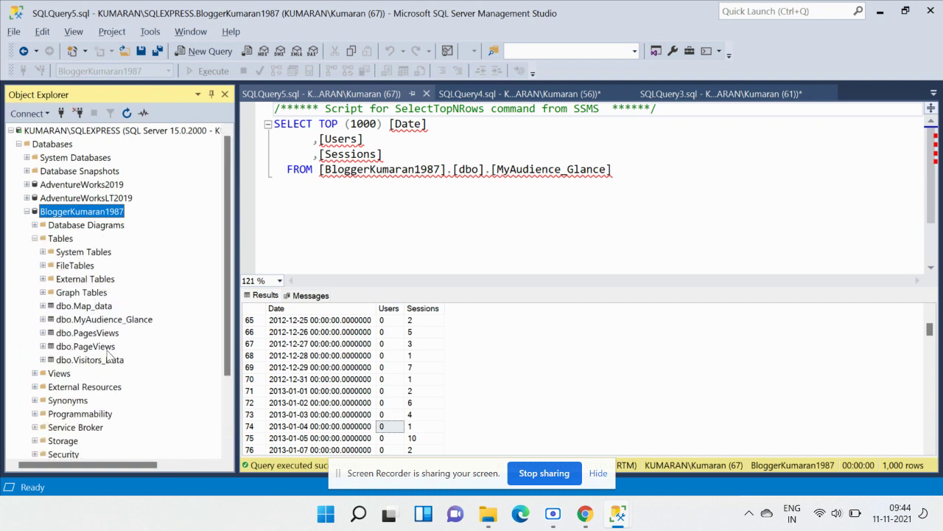
- Query the top 1000 rows of the dbo.Visitors_Data table and of the dbo.Map_data table
right_click(109, 361)
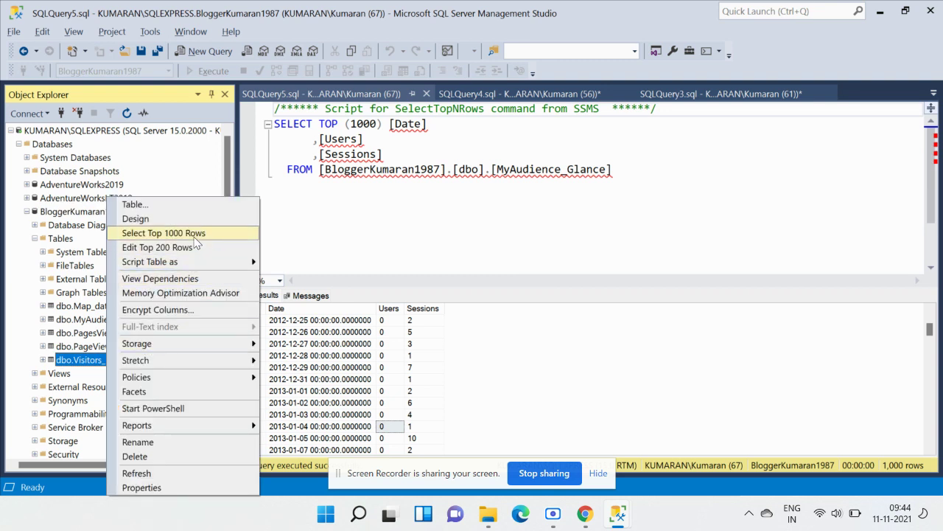
left_click(213, 232)
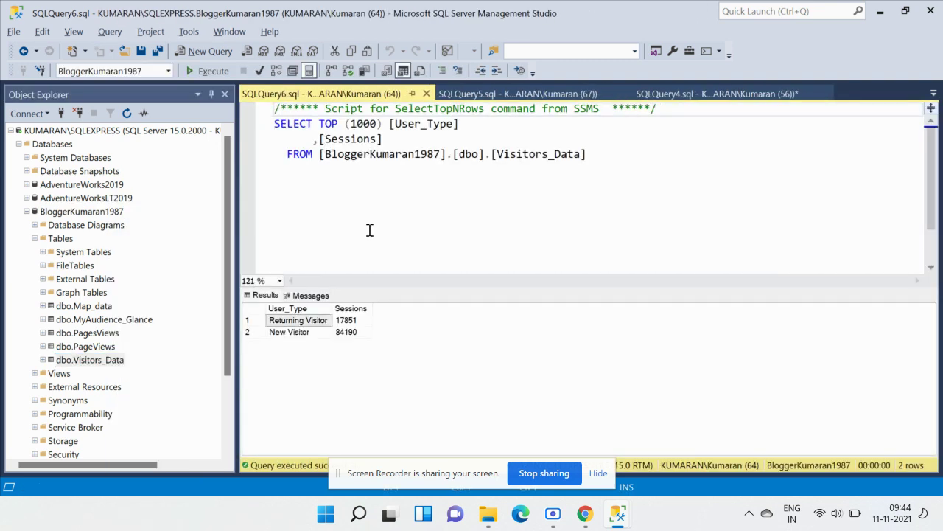
right_click(88, 306)
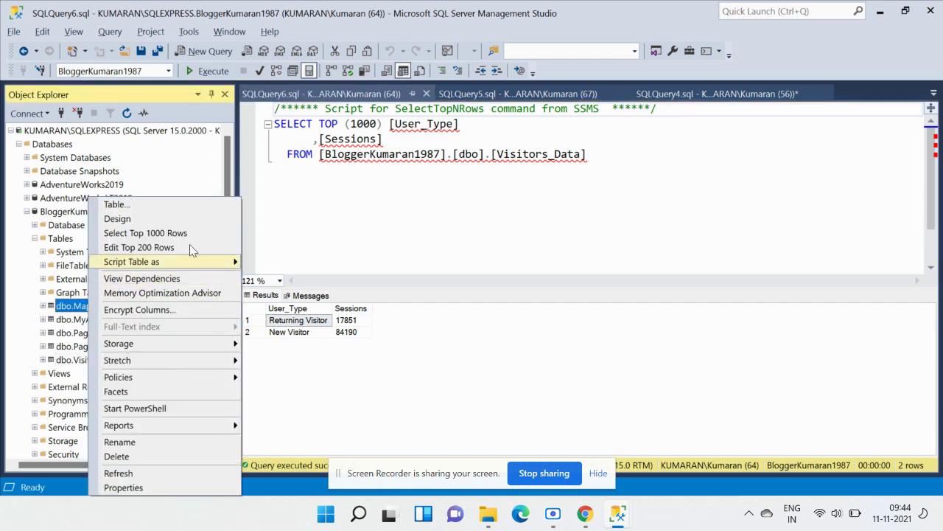
left_click(182, 233)
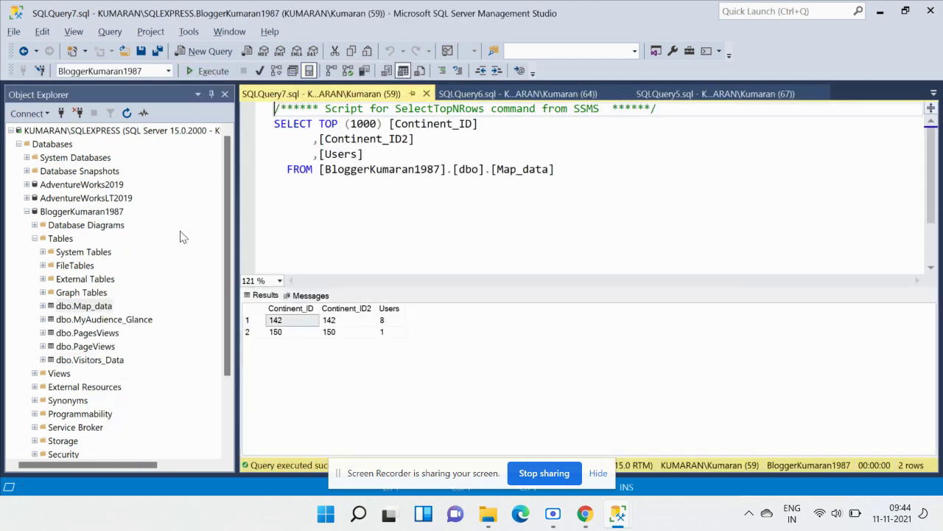
- Go through the Continent_ID, Continent_ID2 and Users cells in both rows of the Map_data query results
left_click(334, 324)
key("Left")
key("Down")
key("Right")
key("Up")
key("Right")
key("Down")
key("Left")
key("Left")
key("Right")
key("Right")
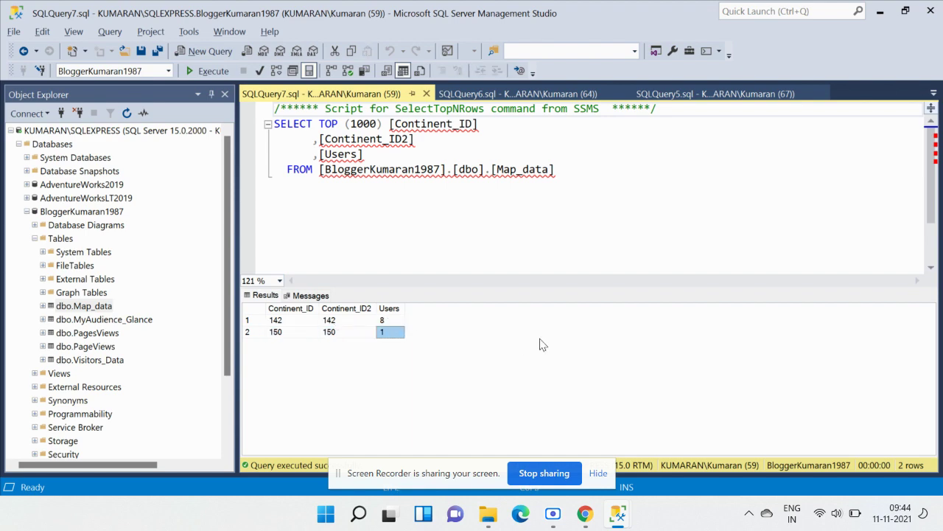
- Switch back to the Audience Overview report, inspect the Country breakdown map's Asia and Europe bubbles in full screen, and exit full screen
key("alt+Tab")
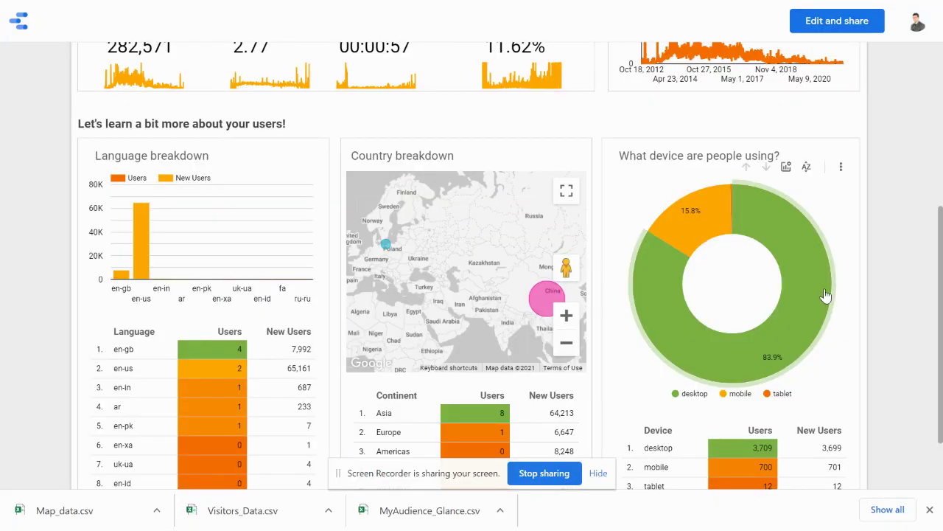
left_click(941, 471)
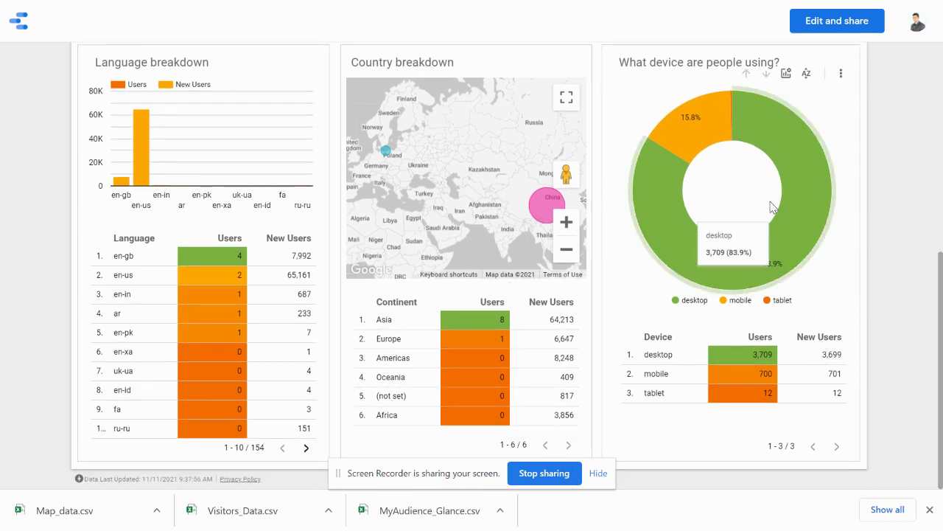
left_click(566, 101)
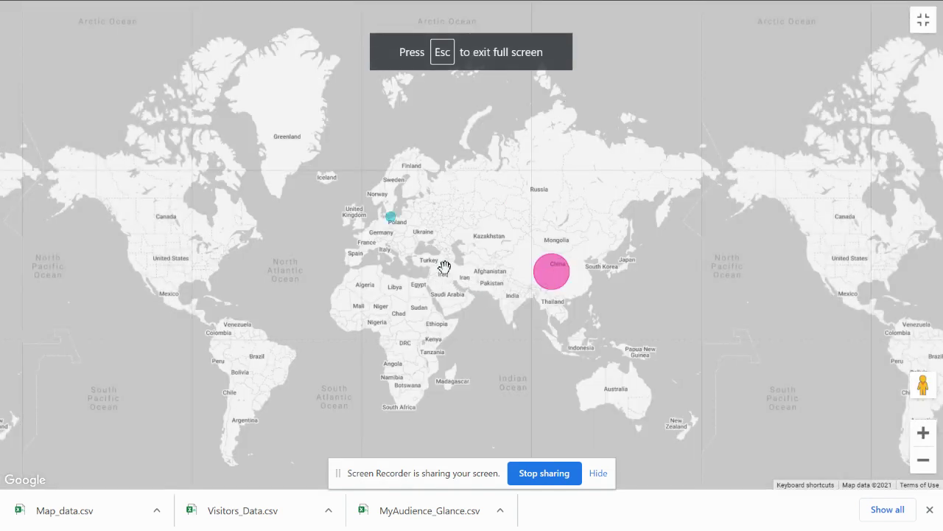
mouse_move(554, 284)
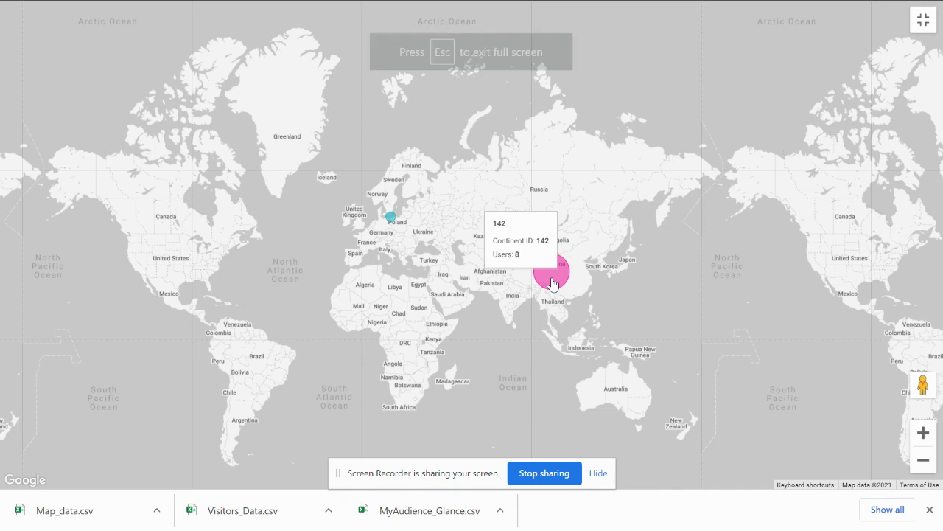
mouse_move(391, 224)
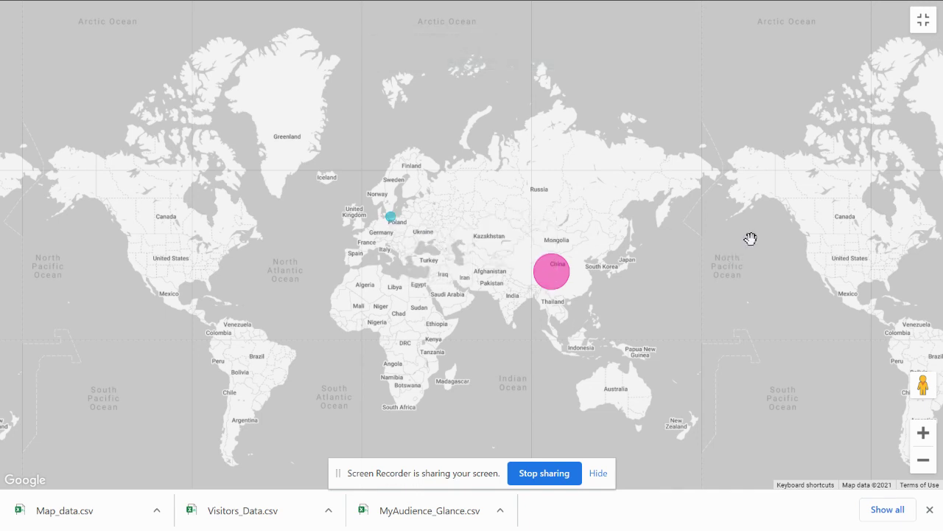
left_click(923, 33)
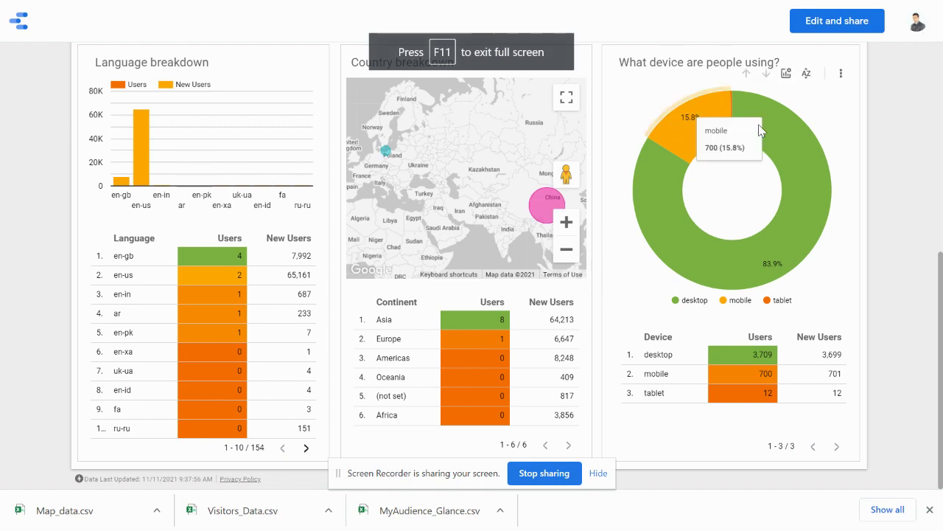
- Look over the audience at a glance section and the optional metrics available for its Users and Sessions chart
scroll(942, 127, "up", 6)
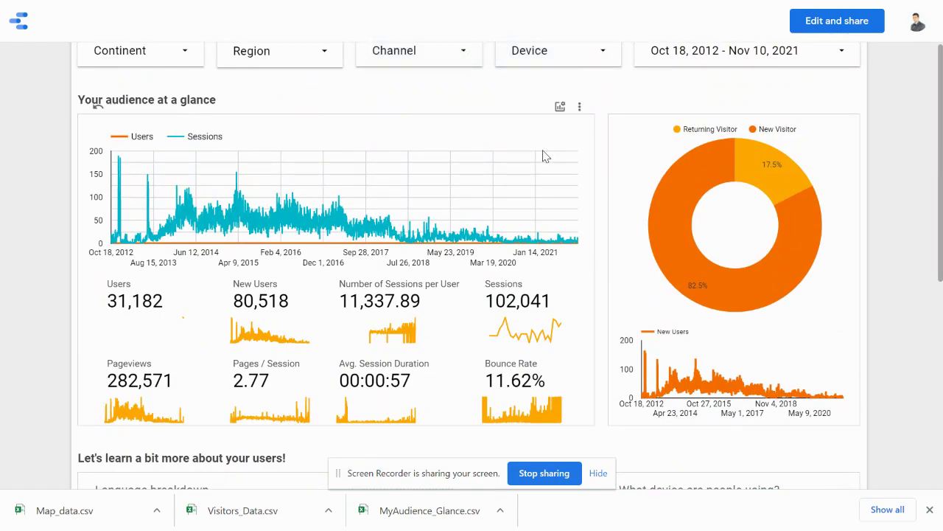
left_click(560, 109)
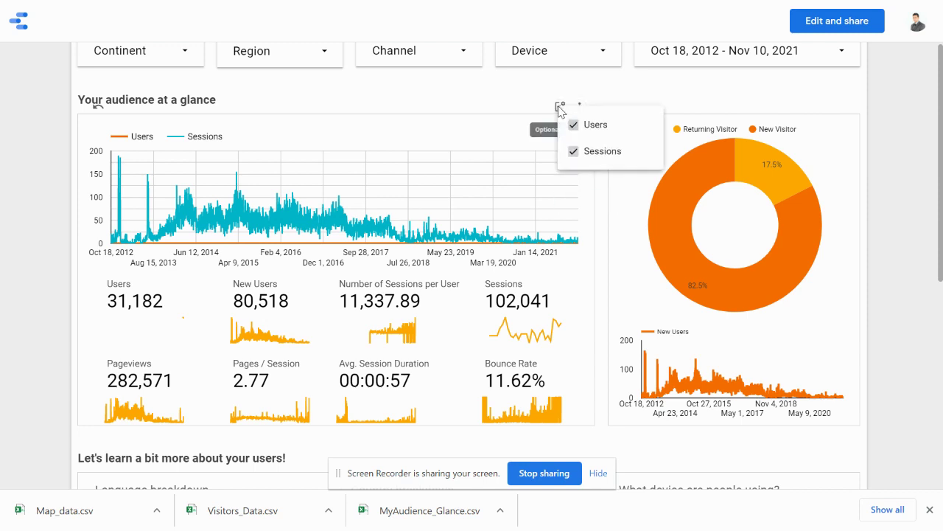
left_click(579, 105)
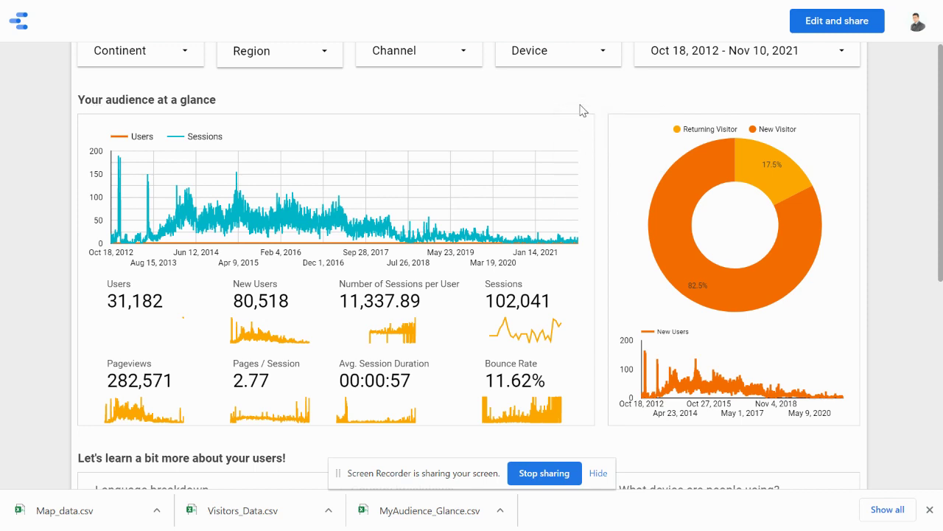
double_click(582, 109)
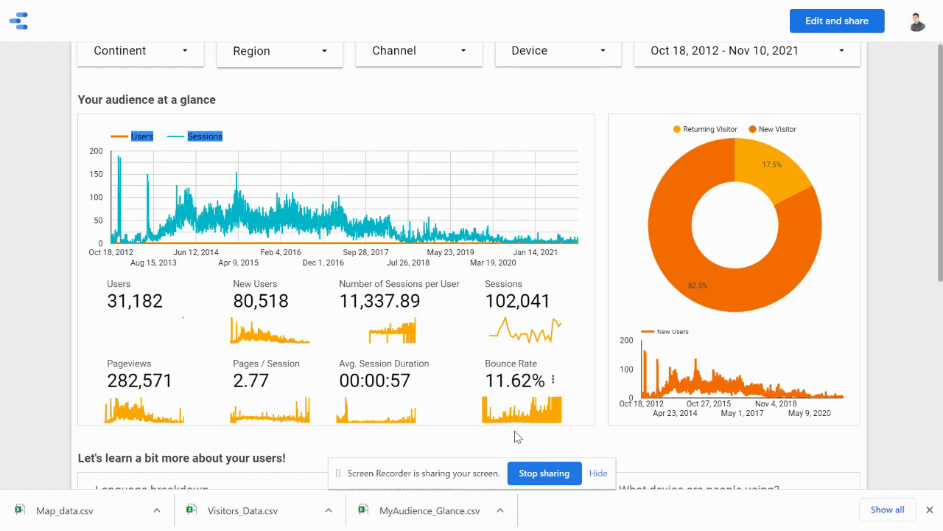
mouse_move(799, 6)
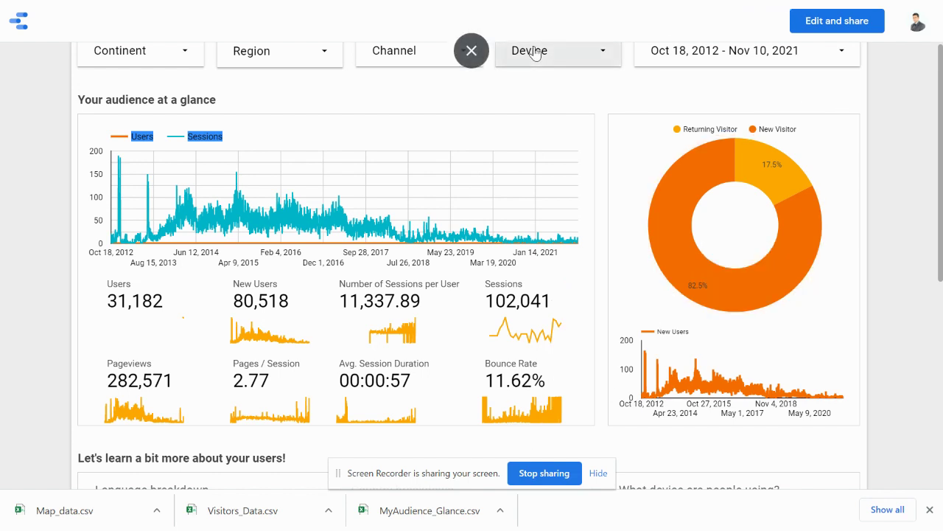
left_click(614, 110)
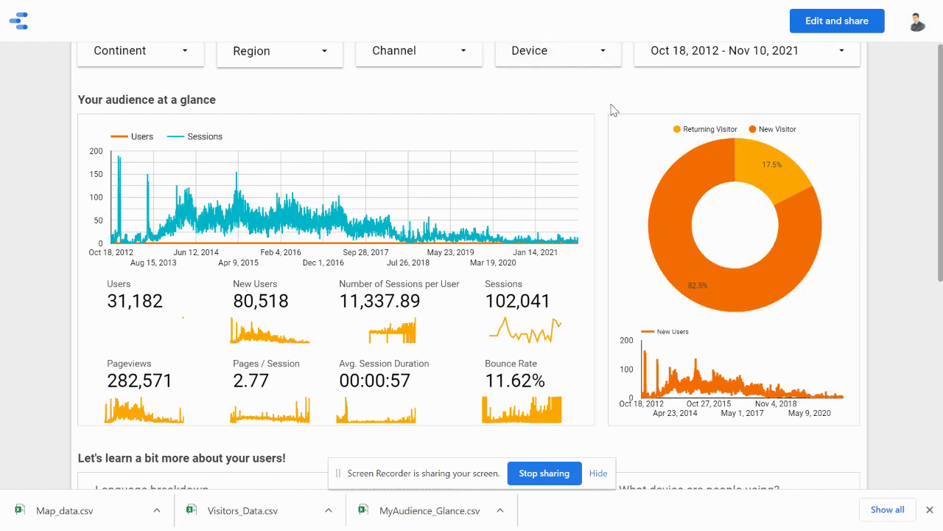
scroll(614, 110, "up", 2)
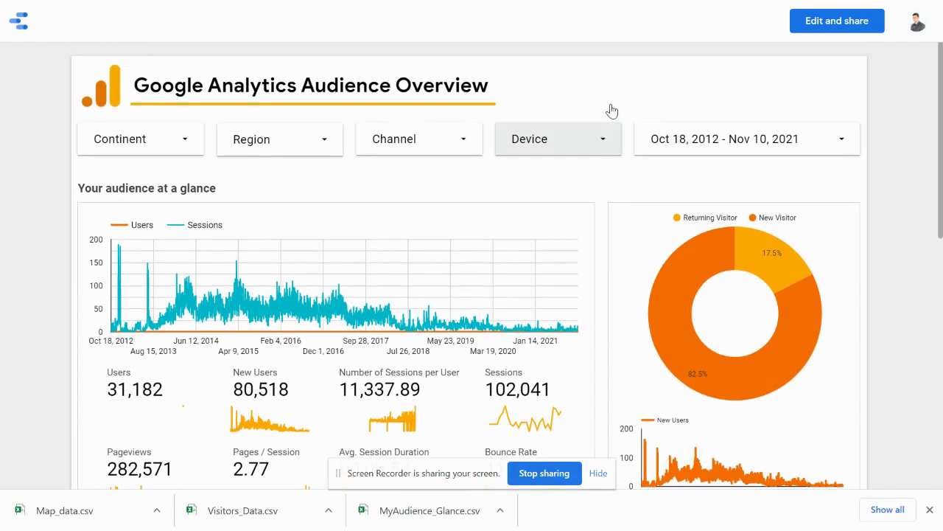
- Switch to the browser window showing the Google Analytics Acquisition Overview report
key("alt+Tab")
key("Tab")
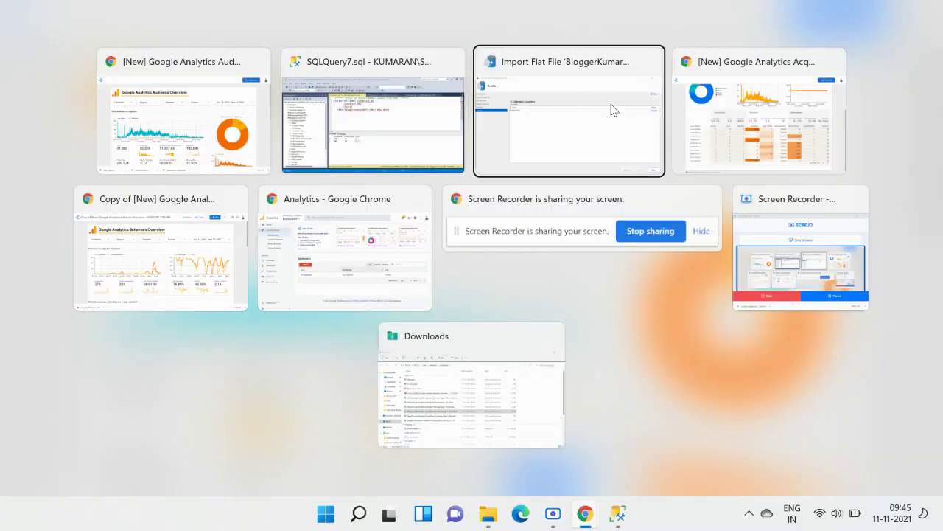
key("Tab")
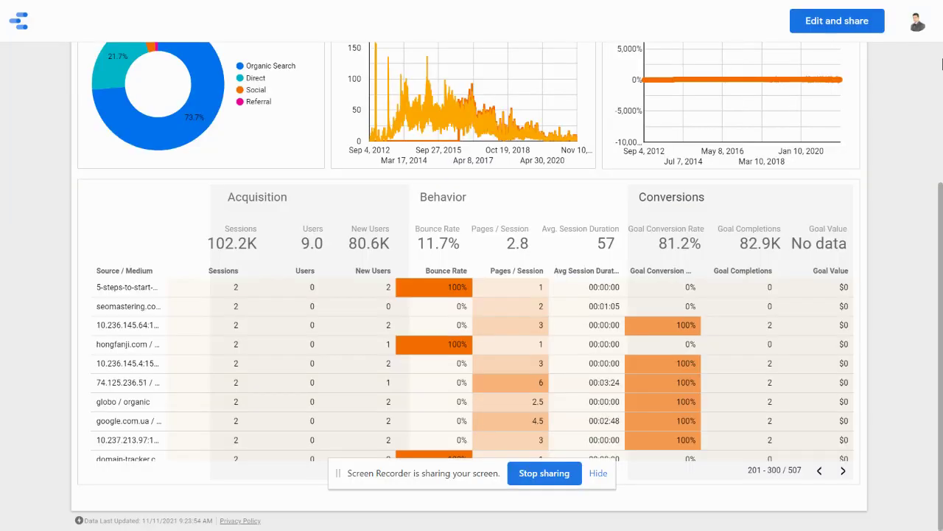
double_click(755, 206)
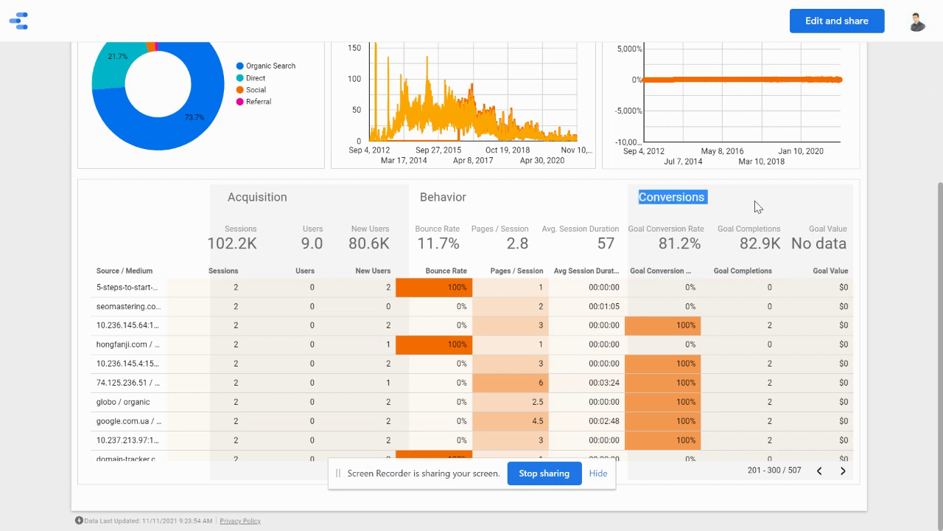
triple_click(805, 179)
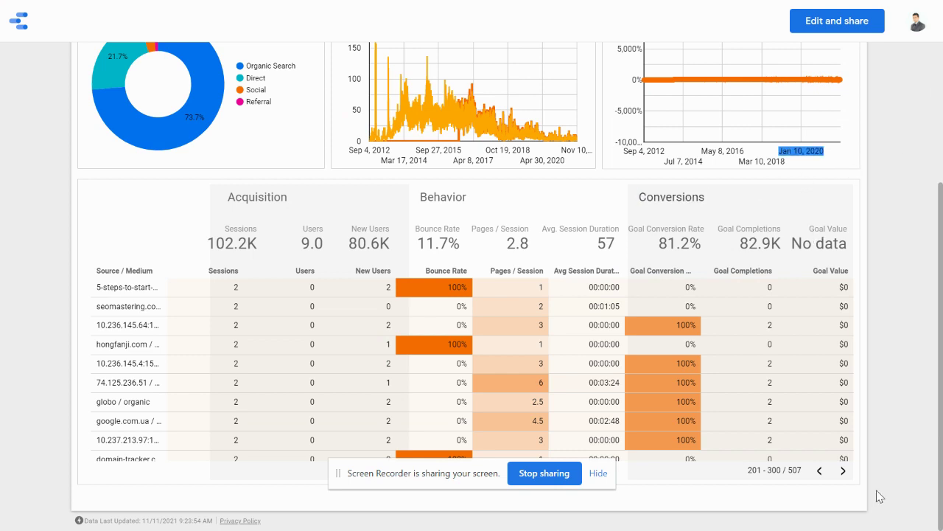
left_click(843, 471)
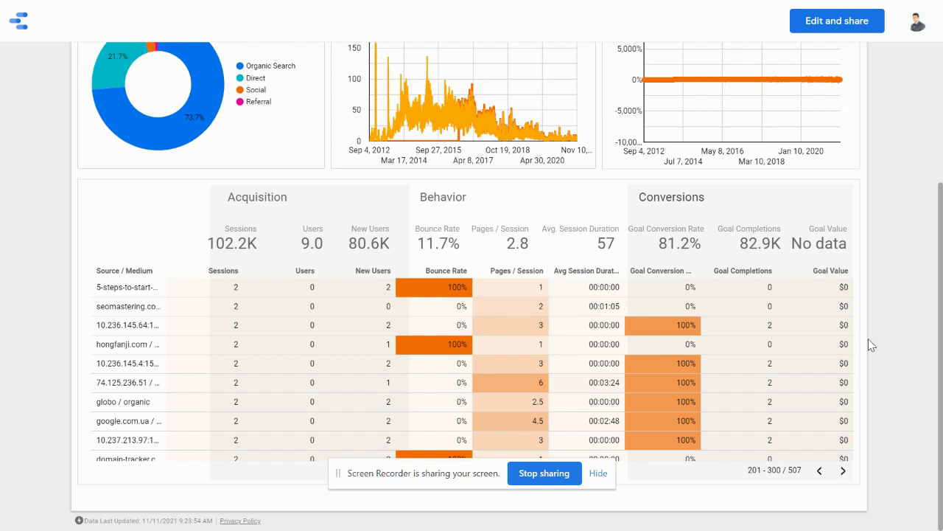
- Export the Conversions chart's data as a CSV named "[New] Google Analytics Acquisitions Overview_Page 1_Time series"
scroll(868, 339, "up", 4)
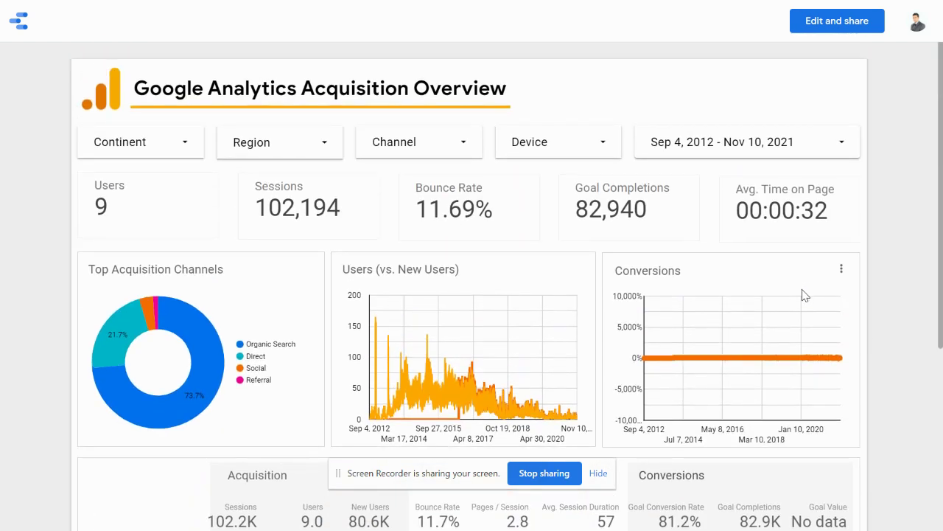
left_click(842, 268)
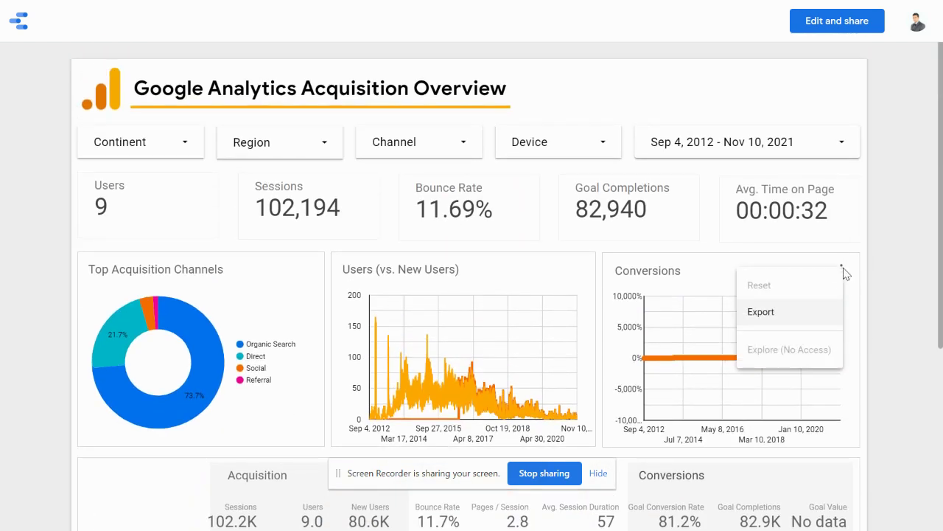
left_click(762, 312)
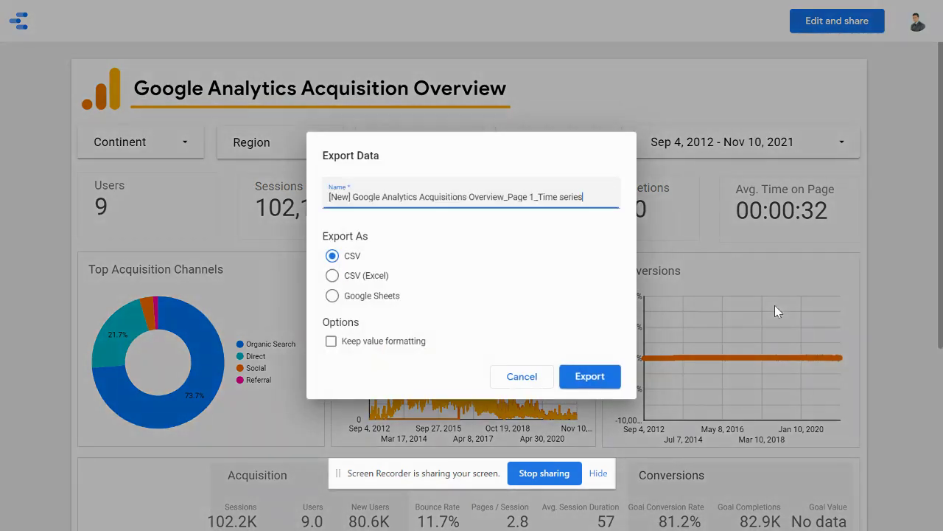
left_click(589, 376)
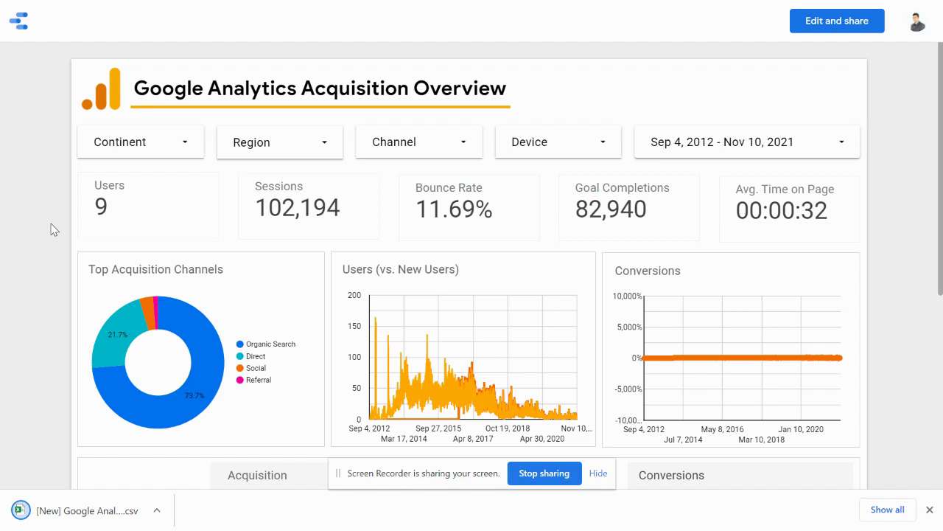
- Open the downloaded time series CSV in Excel and fit the Goal Conversion Rate column to its contents
left_click(157, 510)
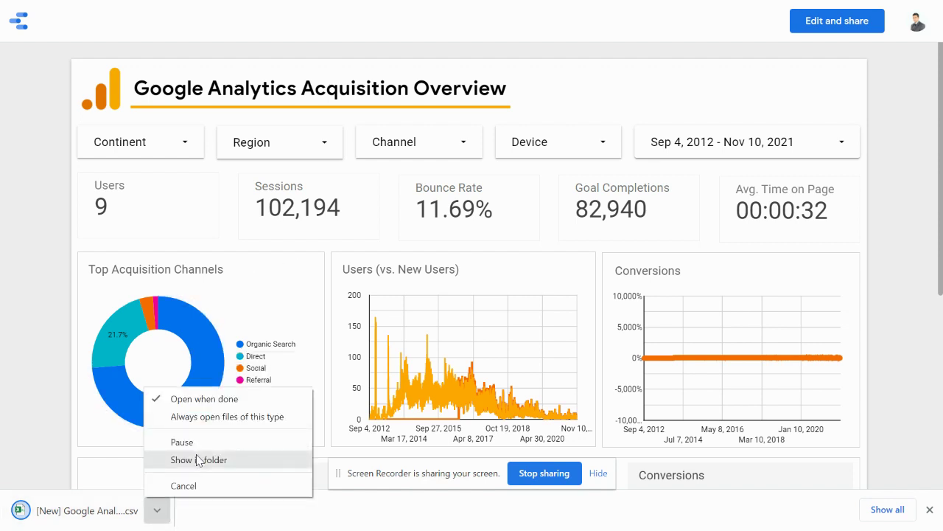
left_click(197, 460)
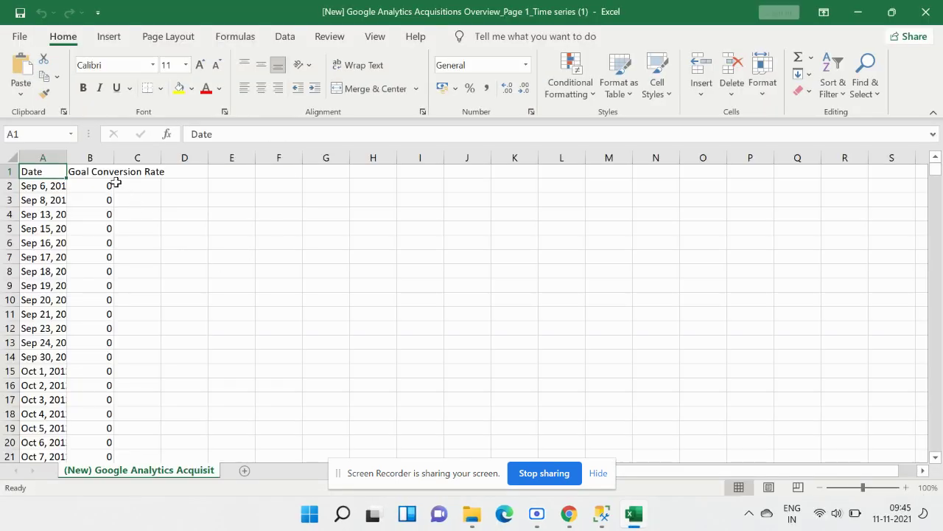
double_click(112, 157)
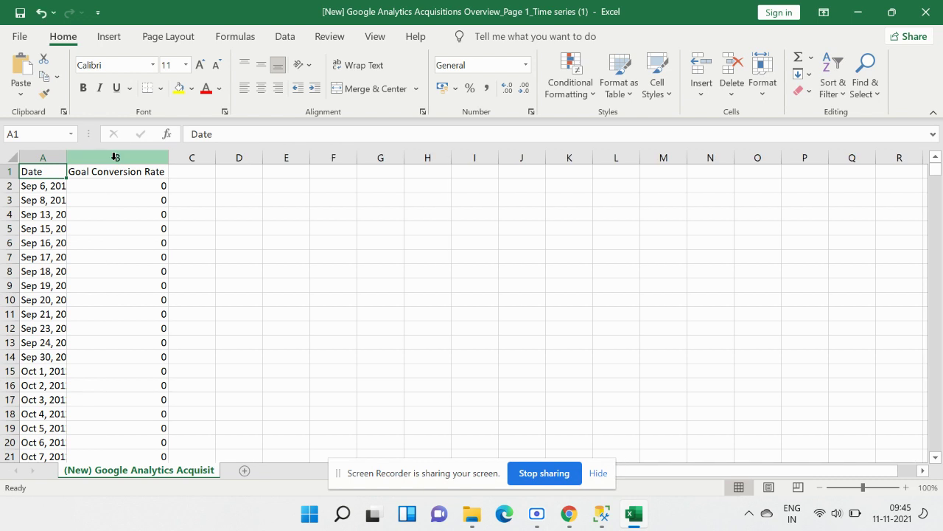
- Examine the Goal Conversion Rate values down column B and return to the start of the sheet
left_click(116, 241)
key("Down")
key("Down")
key("Down")
key("Down")
key("Down")
key("Down")
key("Down")
key("Down")
key("Down")
key("Down")
key("Down")
key("Down")
key("Down")
key("Down")
key("Down")
key("Down")
key("Down")
key("Down")
key("Down")
key("Down")
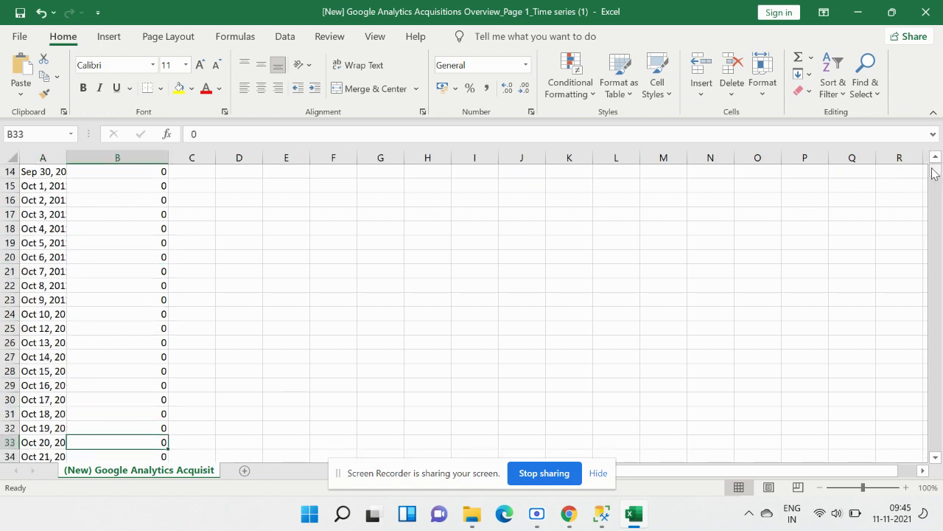
mouse_move(932, 173)
left_mouse_down()
mouse_move(939, 417)
mouse_move(936, 171)
left_mouse_up()
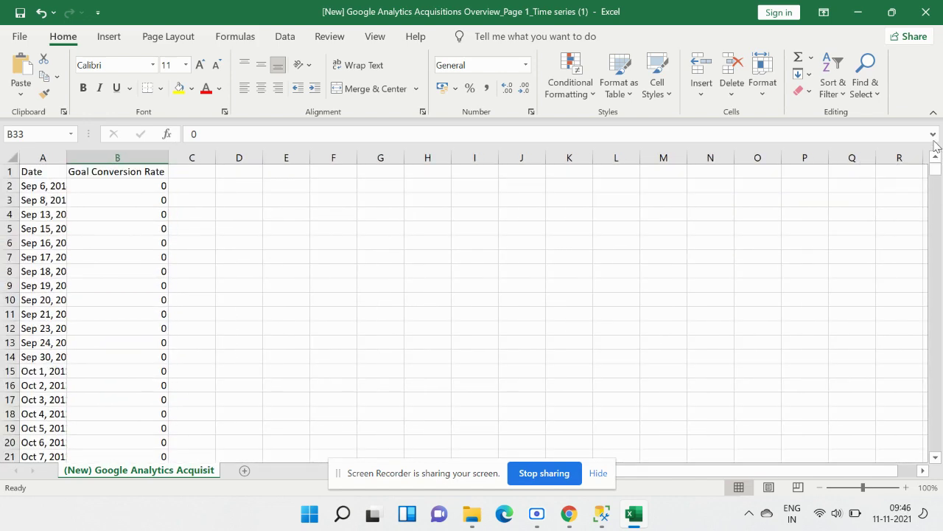
- Compare the Date and Goal Conversion Rate cells in the first rows of the sheet
left_click(167, 158)
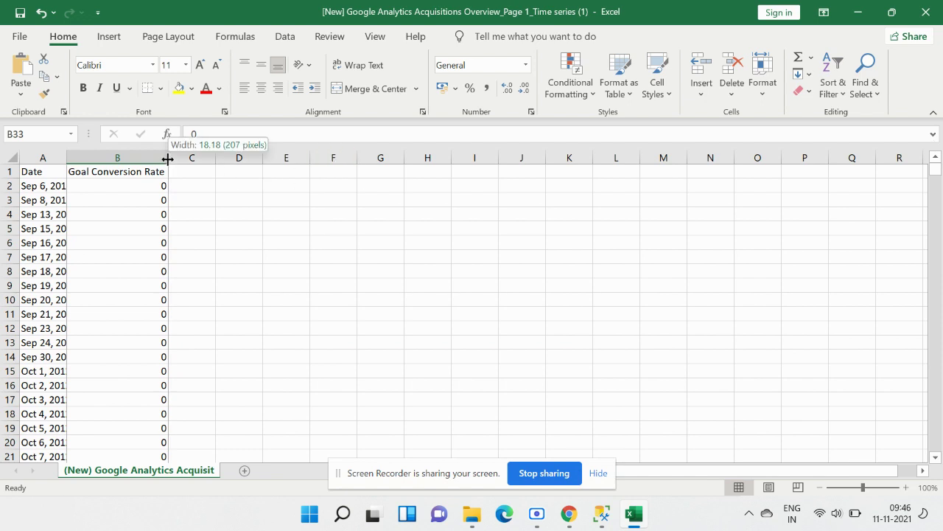
left_click(143, 229)
key("Up")
key("Up")
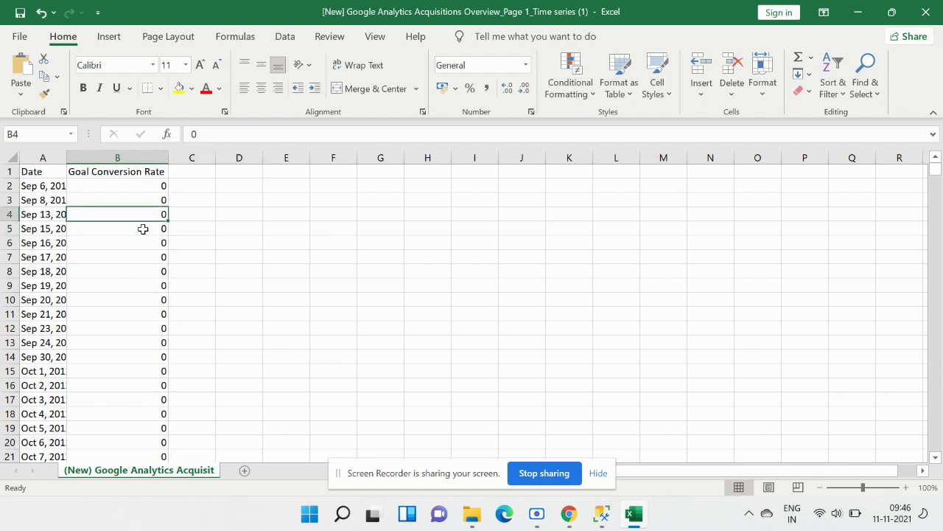
key("Left")
key("Up")
key("Right")
key("Left")
key("Right")
key("Up")
key("Down")
key("Down")
key("Down")
key("Down")
key("Down")
key("Up")
key("Up")
key("Up")
key("Up")
key("Left")
- Go through the dates down the Date column and return to its header cell
key("Down")
key("Down")
key("Down")
key("Down")
key("Down")
key("Down")
key("Down")
key("Down")
key("Down")
key("Down")
key("Down")
key("Down")
key("Down")
key("Down")
key("Down")
key("Down")
key("Down")
key("Down")
key("Down")
key("Down")
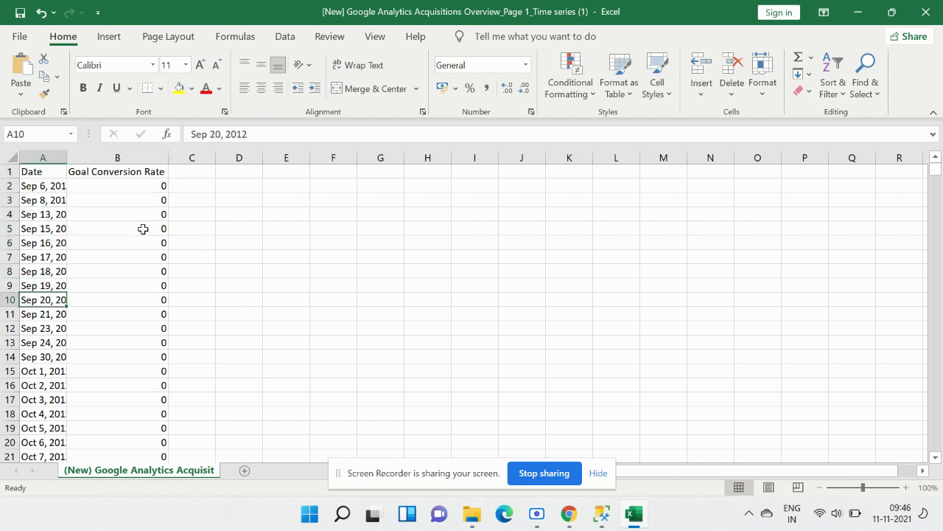
key("Up")
key("Up")
key("Up")
key("Up")
key("Up")
key("Up")
key("Up")
key("Up")
key("Up")
key("Up")
key("Up")
key("Up")
key("Up")
key("Up")
key("Up")
key("Up")
key("Up")
key("Up")
key("Up")
key("Up")
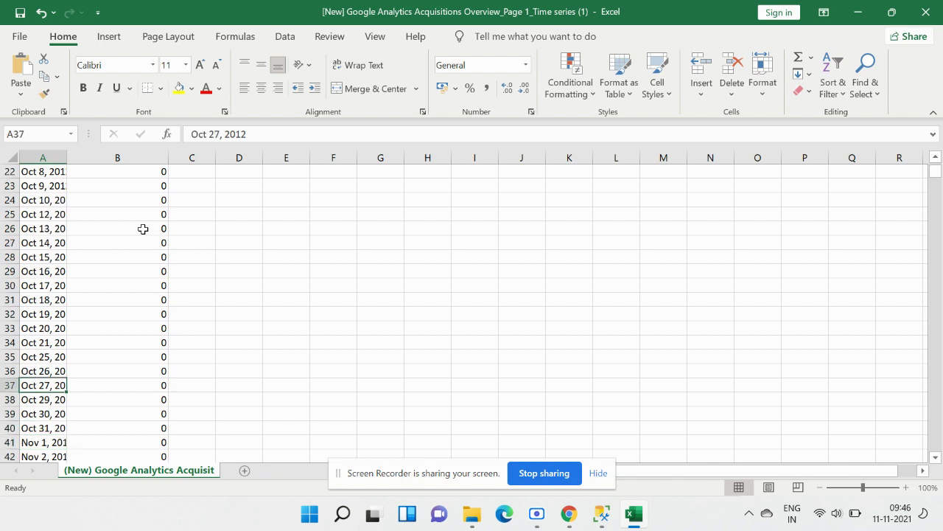
key("Up")
key("Up")
key("Up")
key("Up")
key("Up")
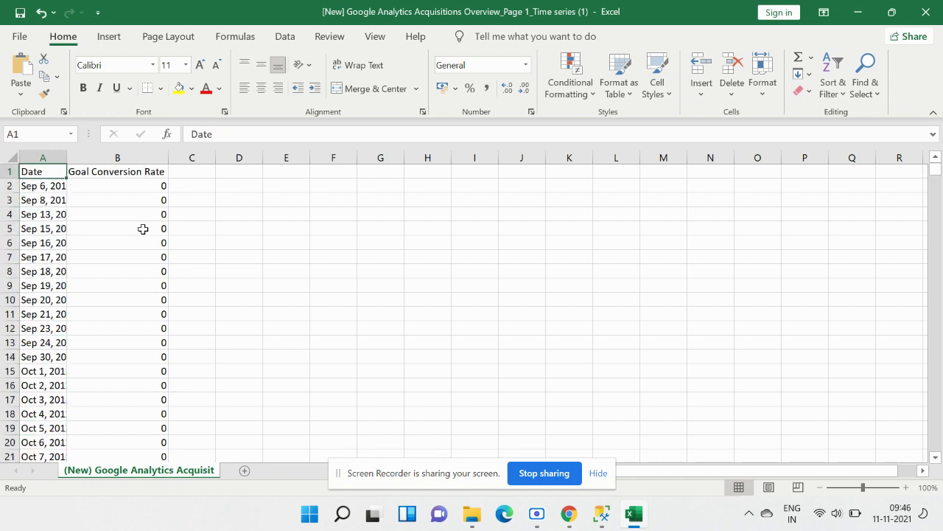
- Switch back to the Acquisition Overview report and review the options of the Continent, Region, Channel and Device filters
key("alt+Tab")
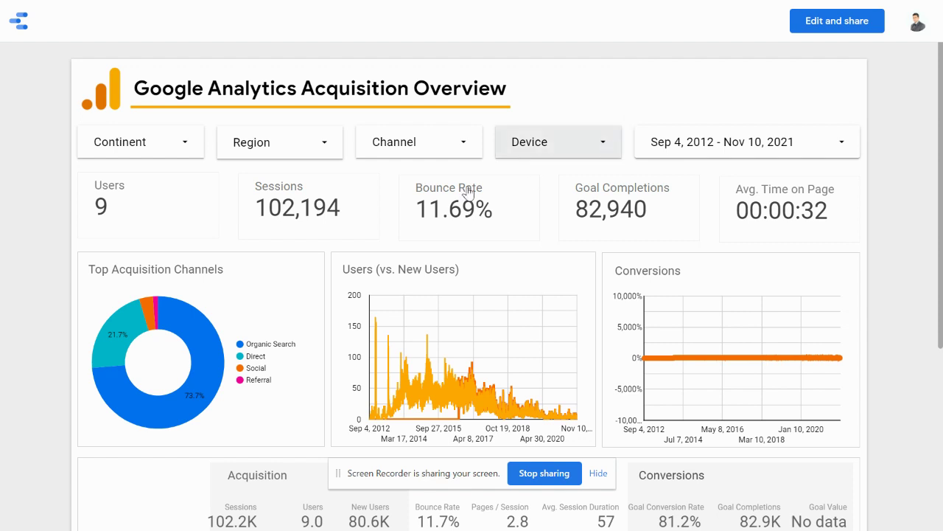
left_click(168, 143)
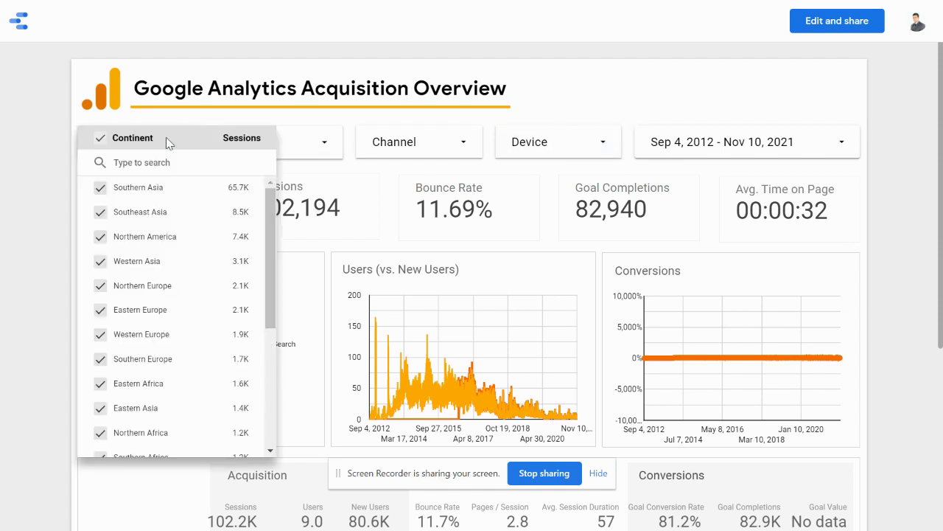
left_click(321, 161)
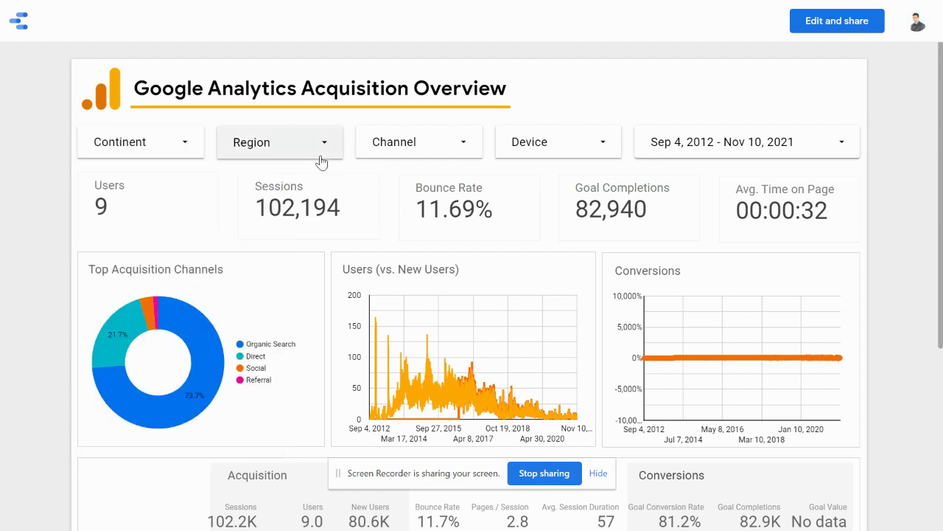
left_click(322, 149)
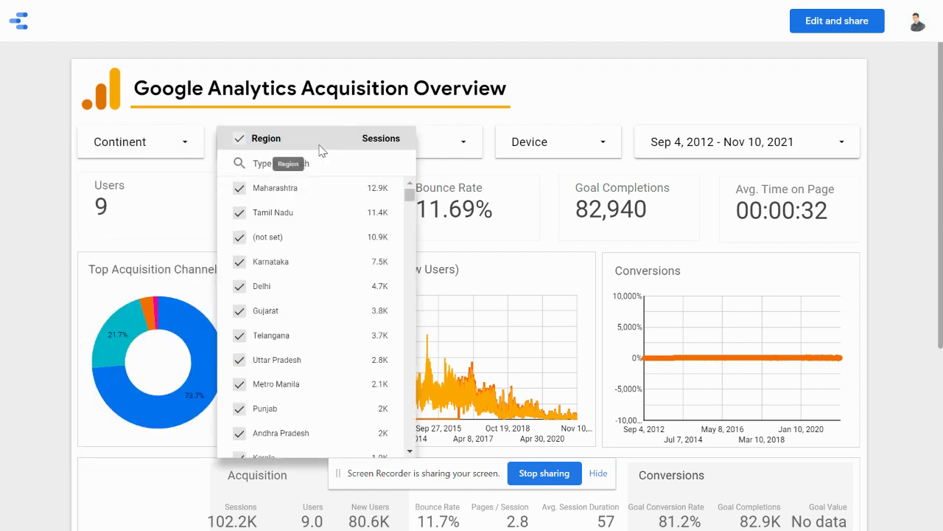
left_click(447, 151)
left_click(462, 147)
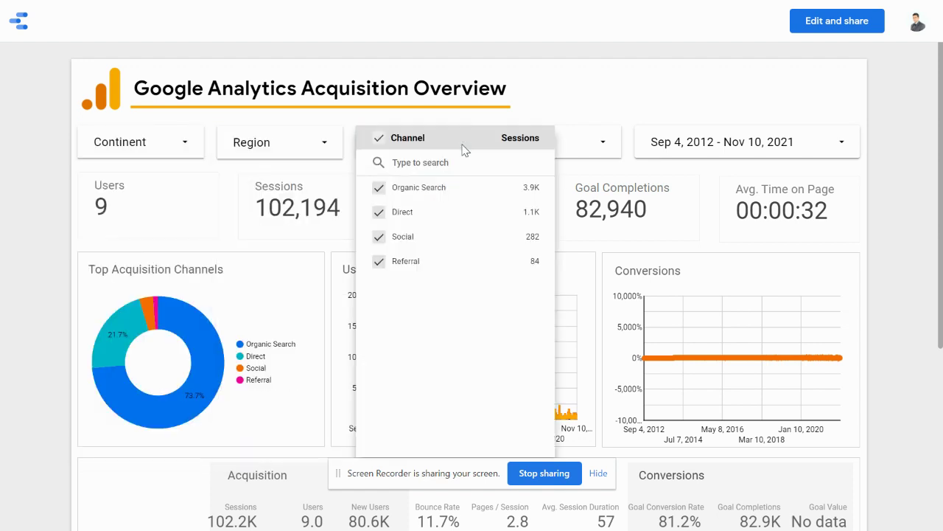
left_click(582, 154)
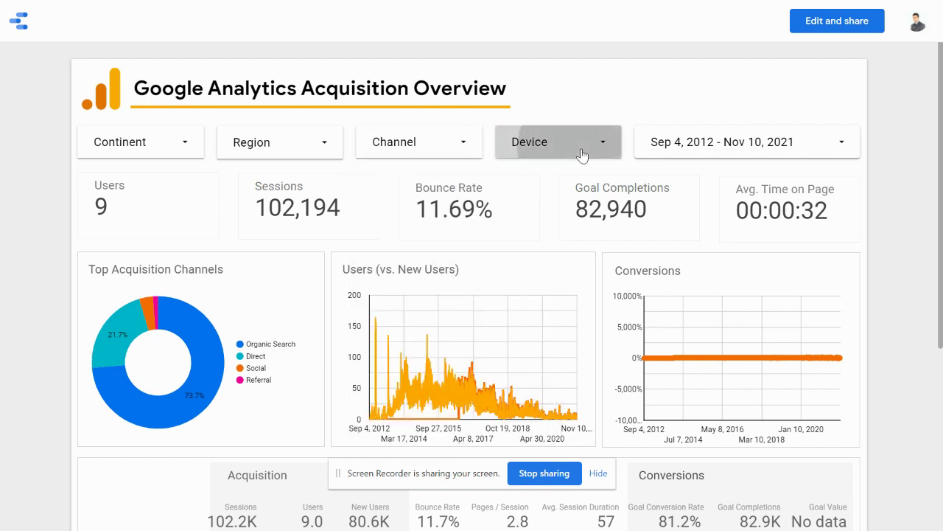
left_click(581, 154)
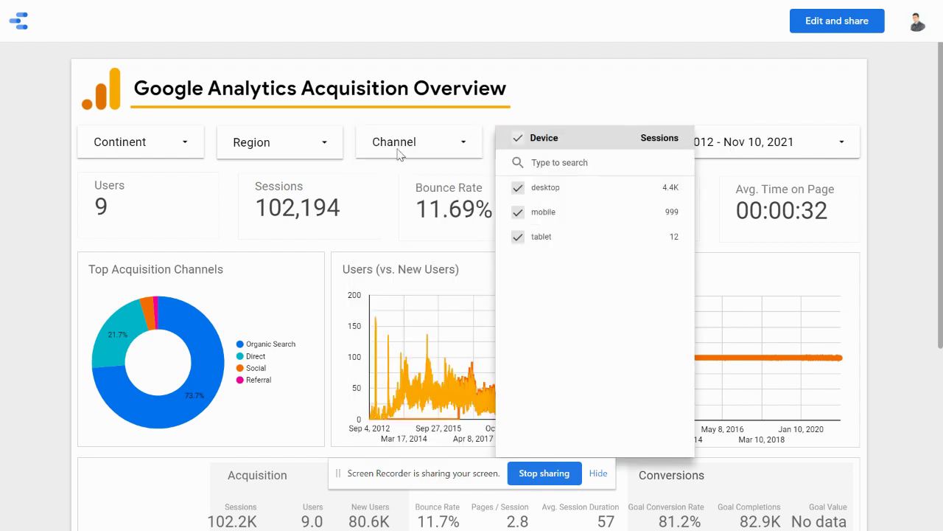
- Filter the Acquisition Overview report to the Maharashtra region only
left_click(311, 144)
left_click(311, 144)
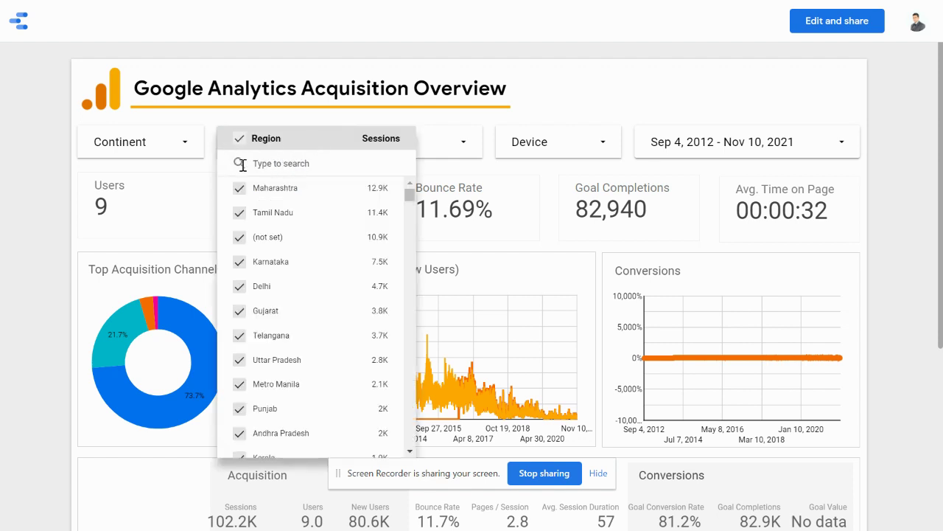
left_click(239, 140)
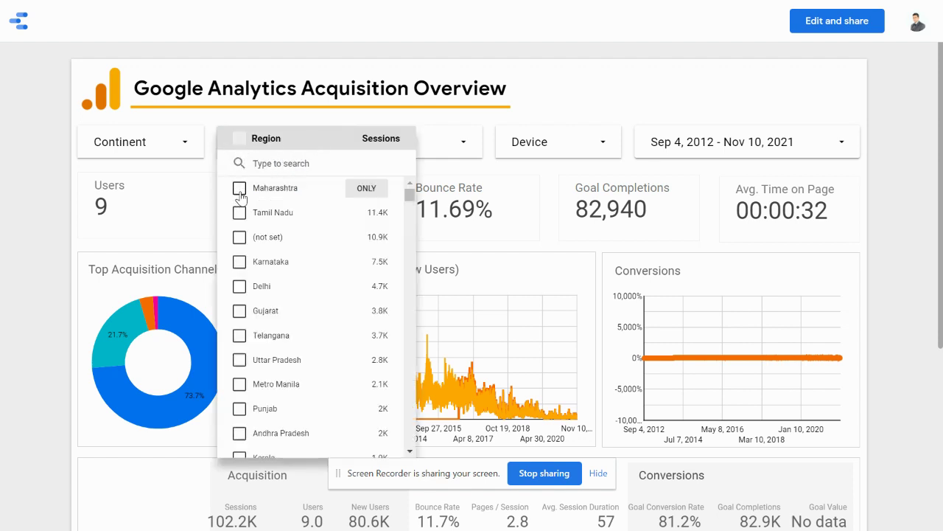
left_click(595, 94)
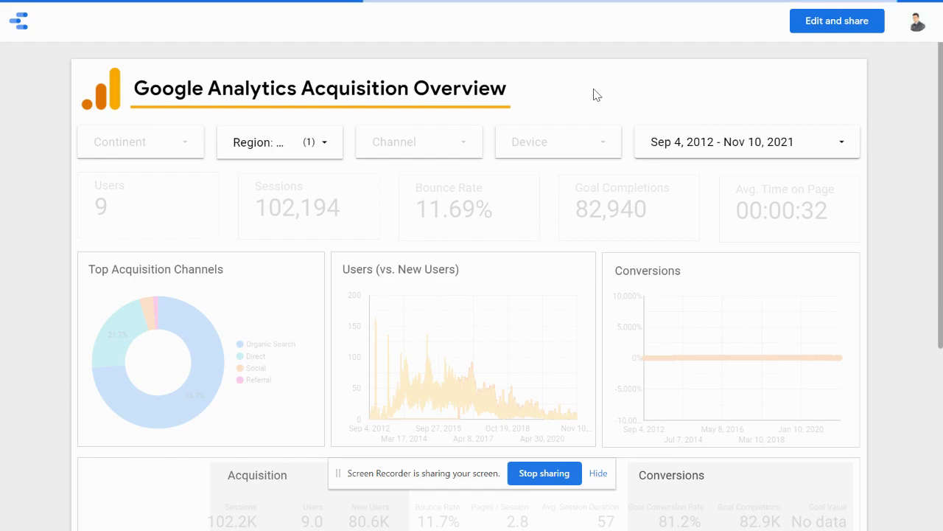
- Switch to Excel and close the time series CSV without saving the changes
key("alt+Tab")
key("alt+Tab")
key("alt+Tab")
left_click(925, 15)
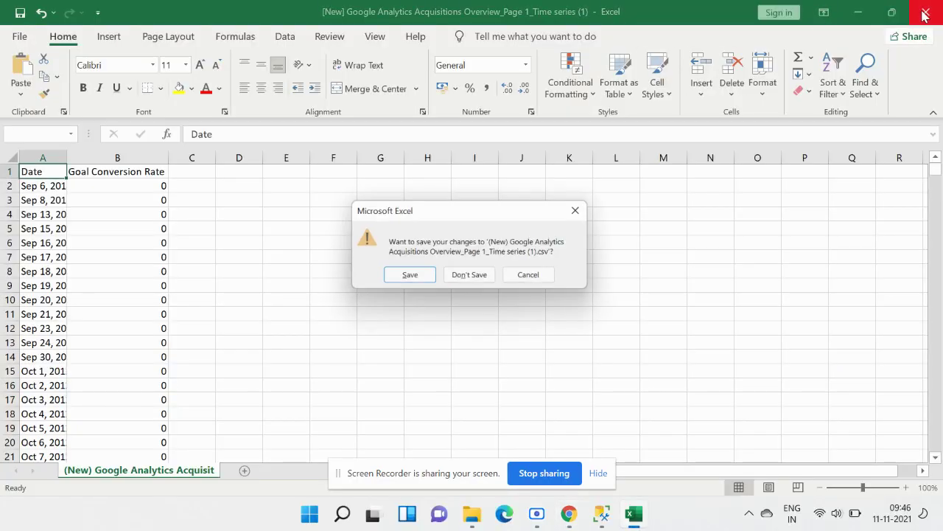
left_click(493, 283)
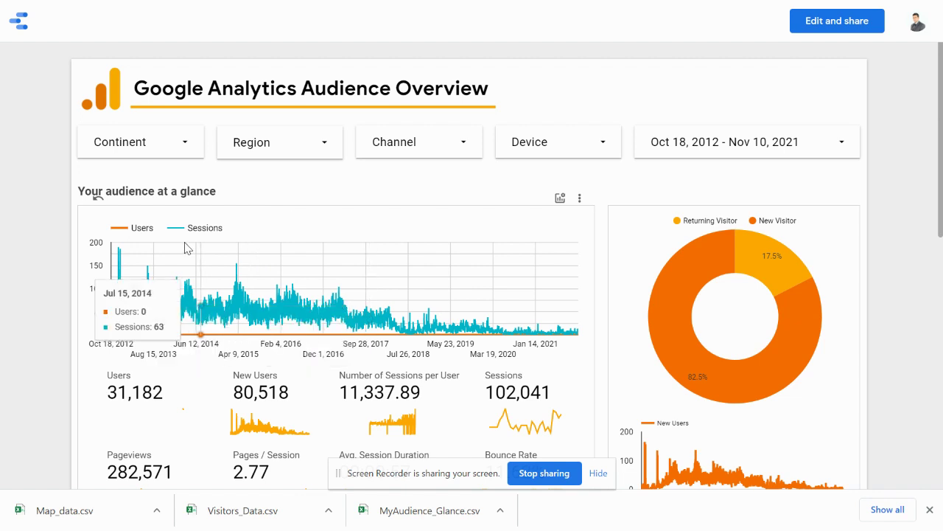
- Return to the Acquisition Overview report and look over its region-filtered scorecards, charts and Source / Medium table
key("super+Tab")
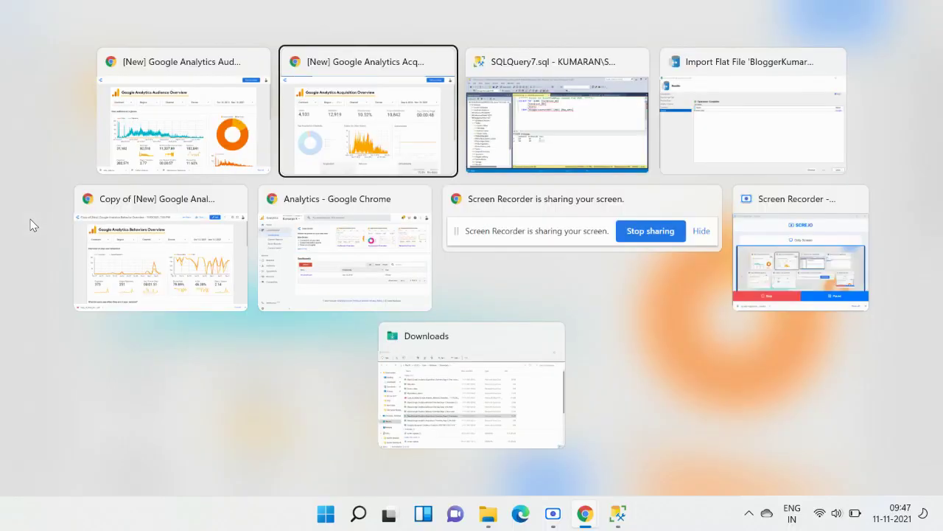
key("Return")
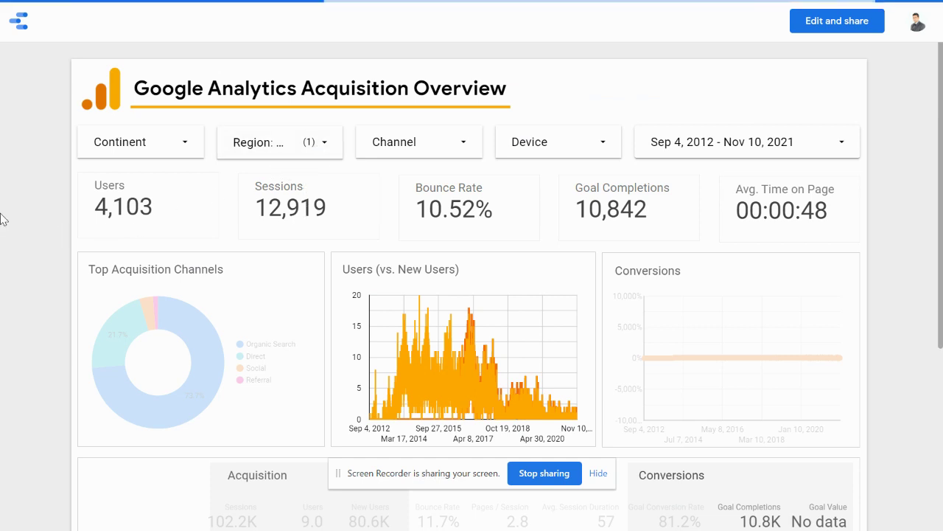
scroll(2, 217, "down", 1)
scroll(2, 217, "down", 3)
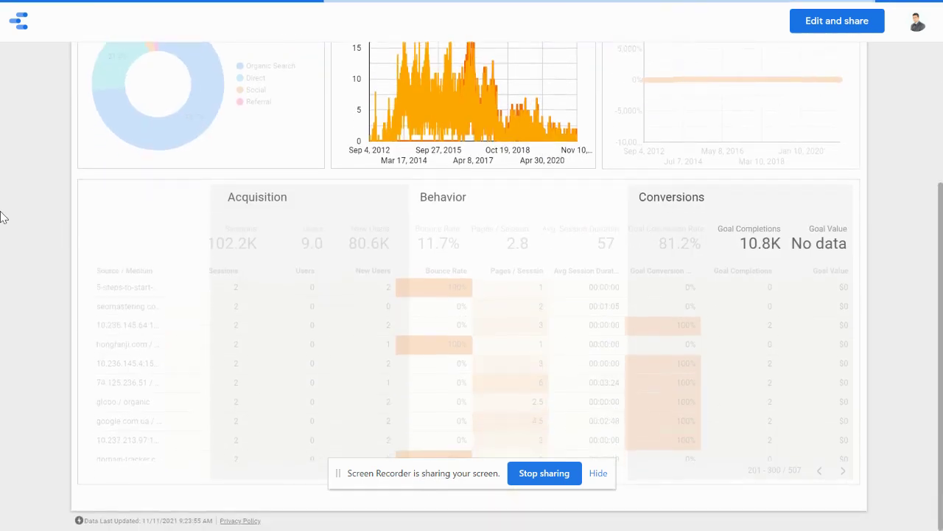
scroll(2, 217, "up", 4)
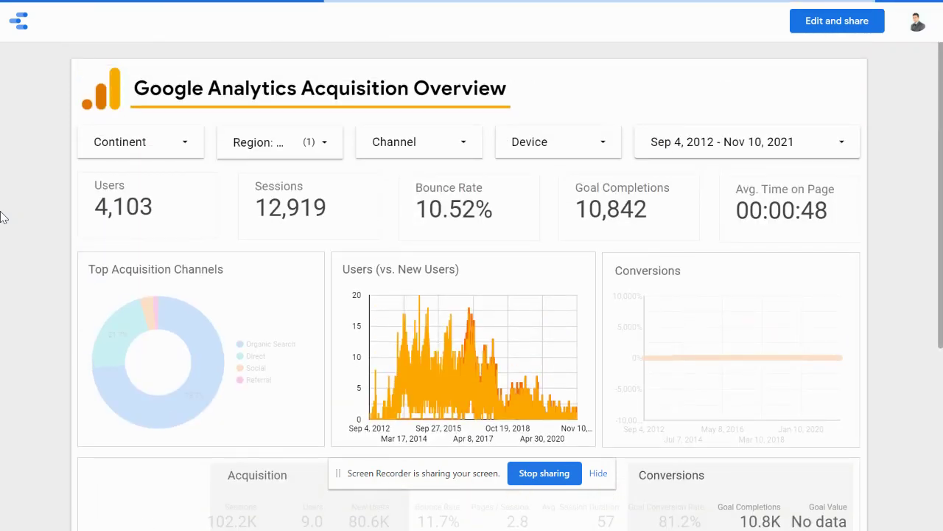
- Switch to the Google Analytics Dashboards window and expand the Acquisition reports section
key("super+Tab")
key("Right")
key("Right")
key("Right")
key("Right")
key("Return")
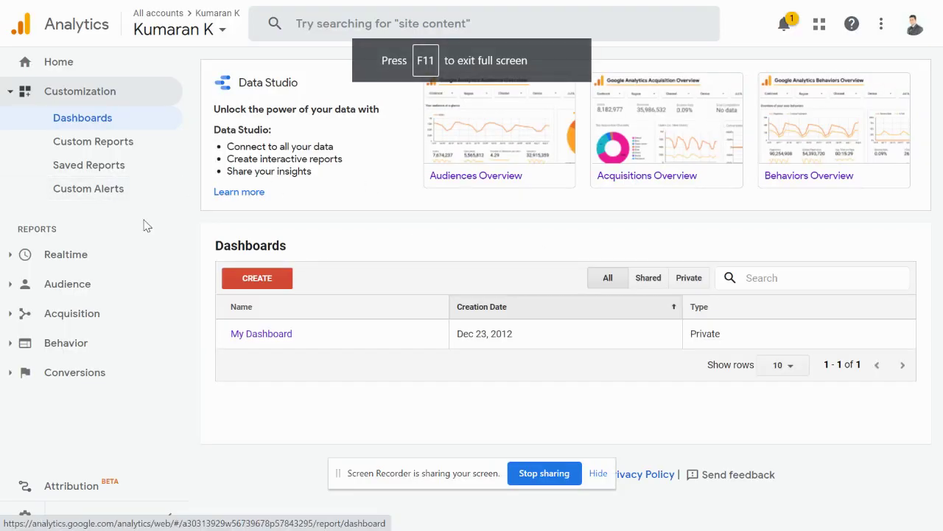
left_click(9, 313)
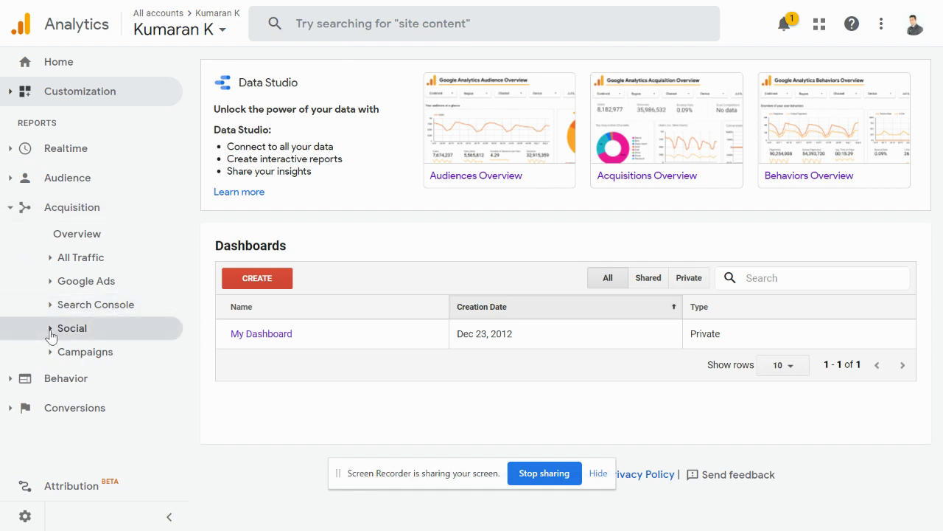
- Open the Channels report under All Traffic and display its channel grouping table as a percentage pie chart
left_click(51, 259)
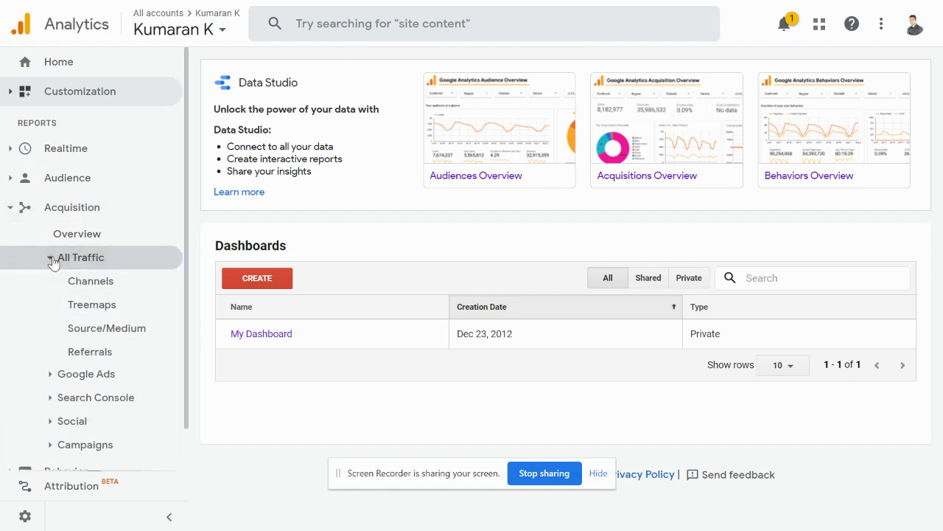
left_click(74, 285)
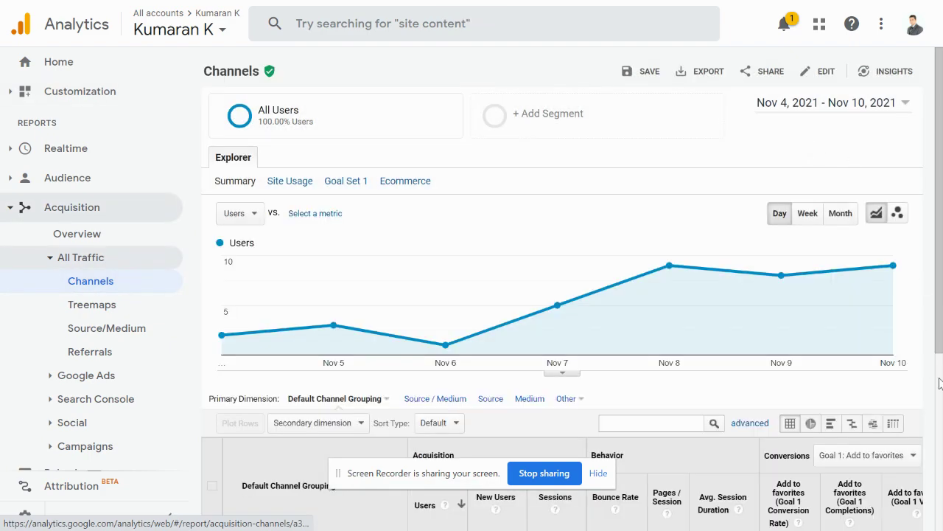
scroll(940, 381, "down", 4)
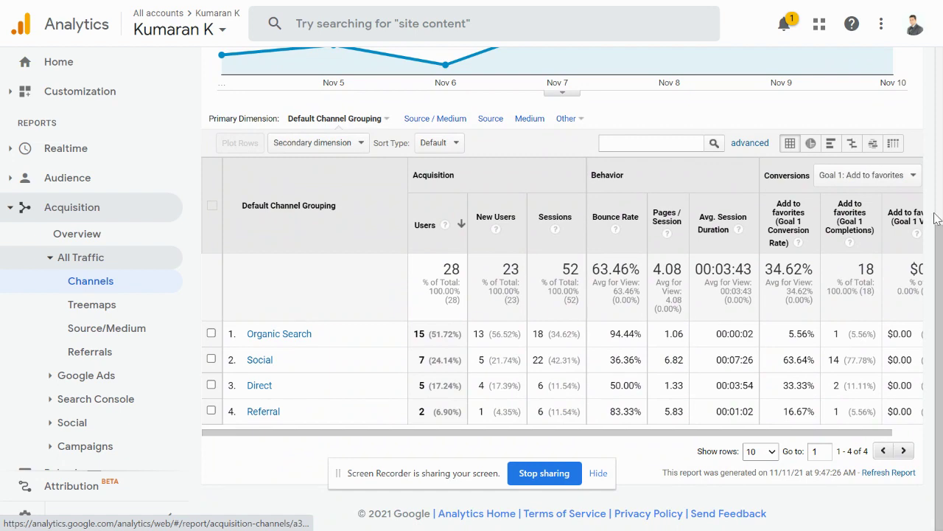
left_click(813, 142)
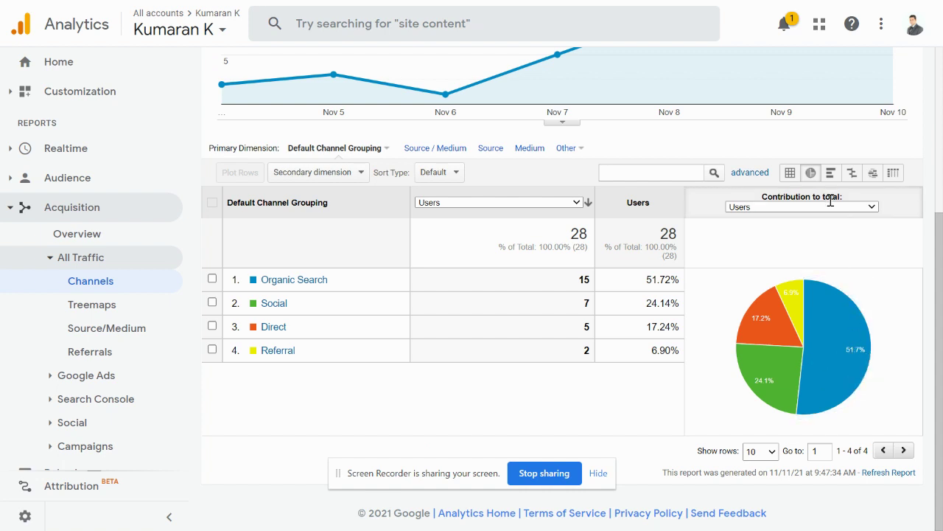
- Compare the channels' contribution to total in the pie chart by Goal Value, Goal Completions, Session Duration and Bounces
left_click(832, 208)
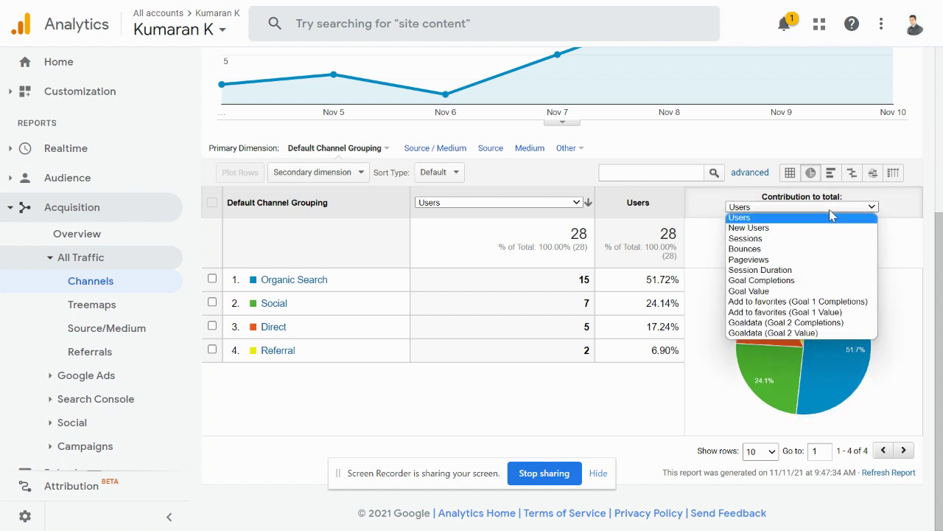
left_click(807, 292)
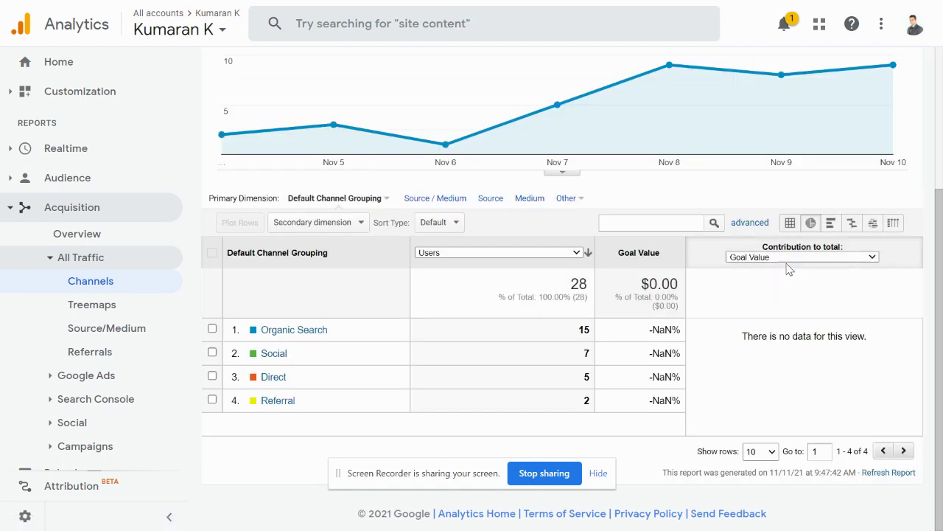
left_click(787, 258)
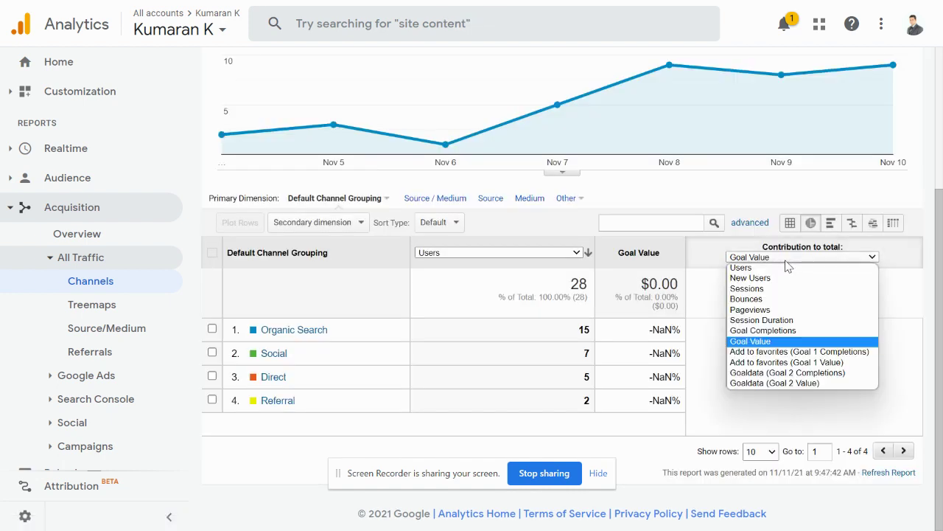
left_click(777, 331)
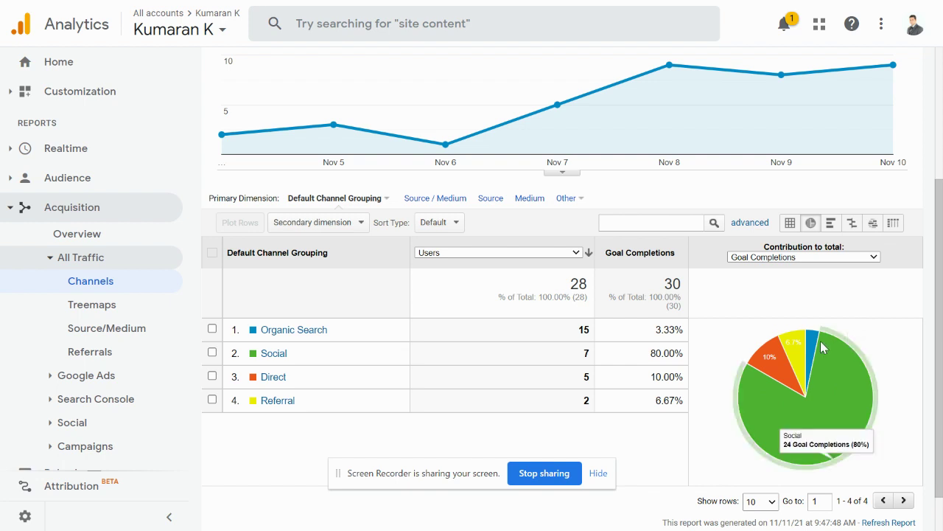
left_click(812, 259)
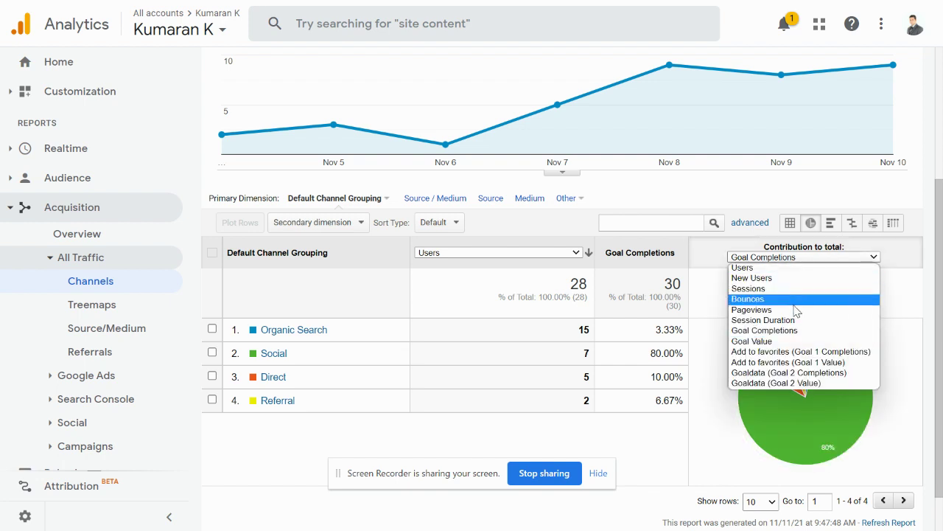
left_click(763, 319)
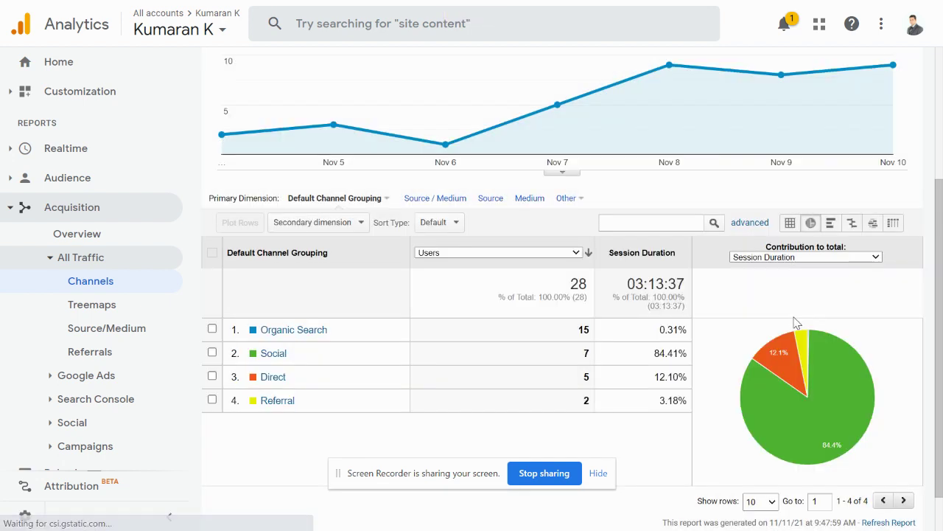
left_click(807, 257)
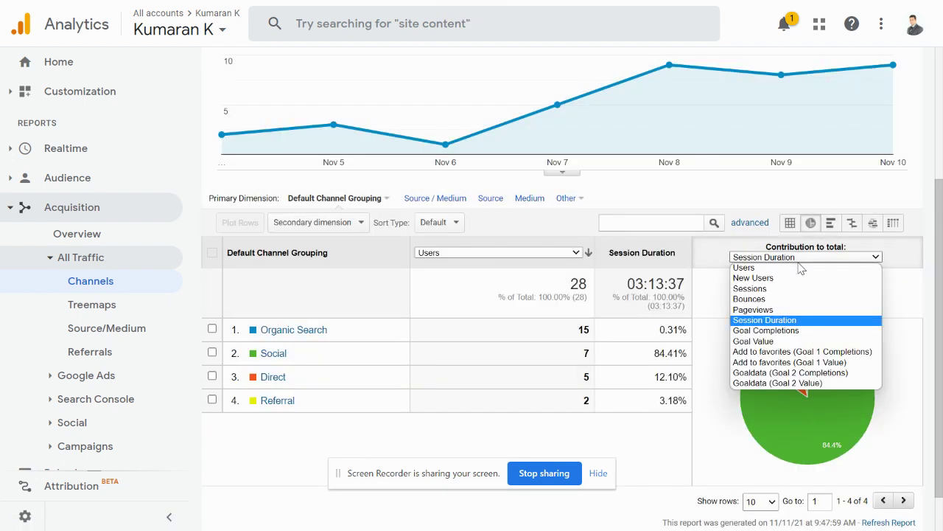
left_click(777, 299)
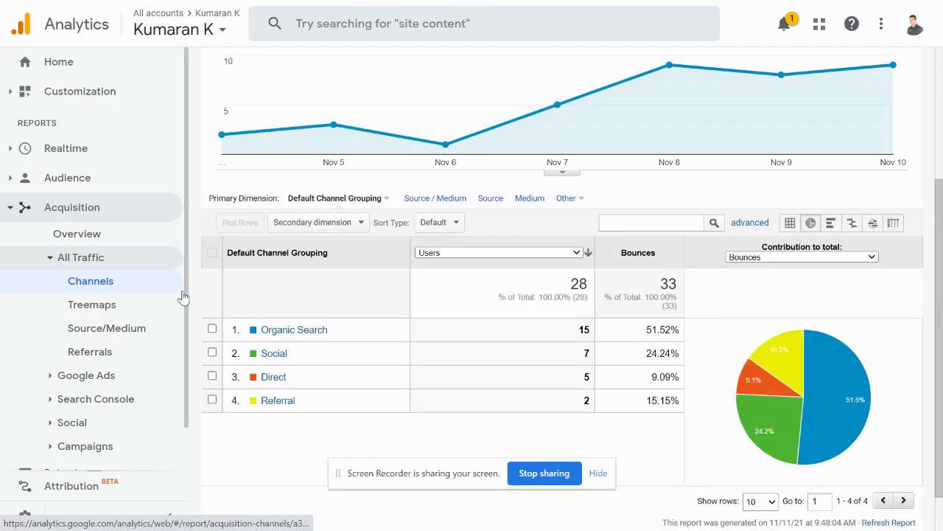
- View the Treemaps, Source/Medium and Referrals reports under All Traffic one after another
left_click(111, 307)
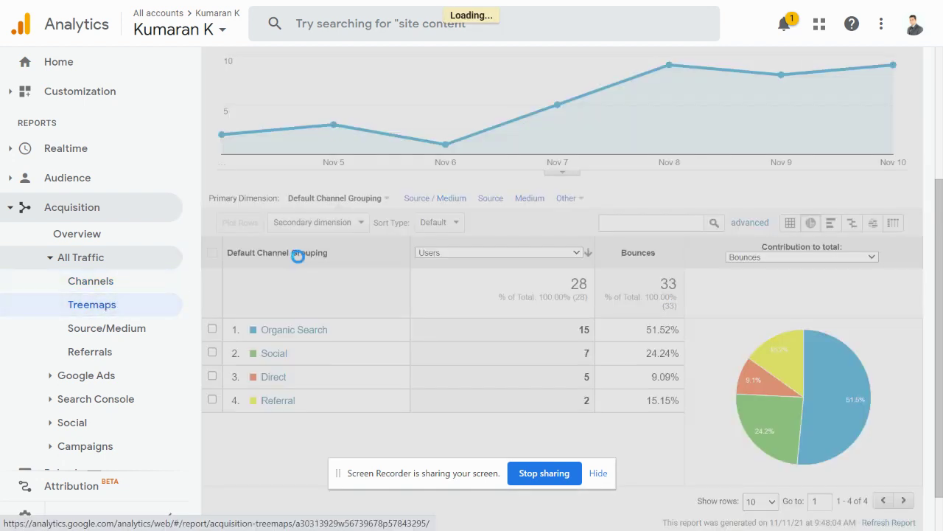
scroll(685, 193, "up", 5)
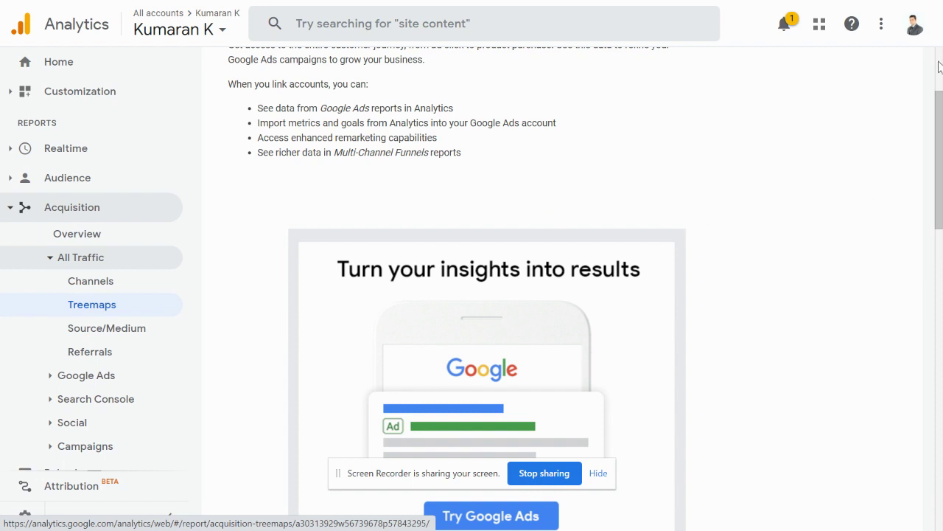
scroll(940, 66, "up", 3)
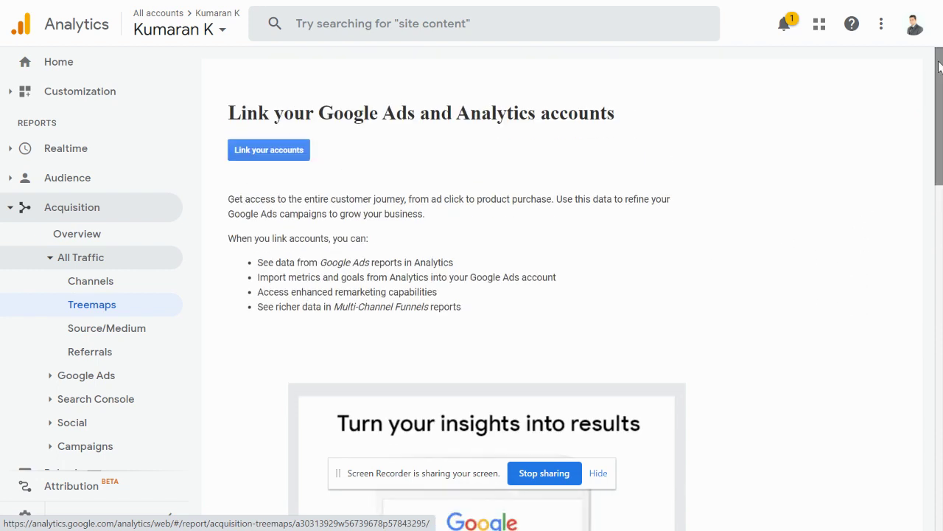
left_click(128, 329)
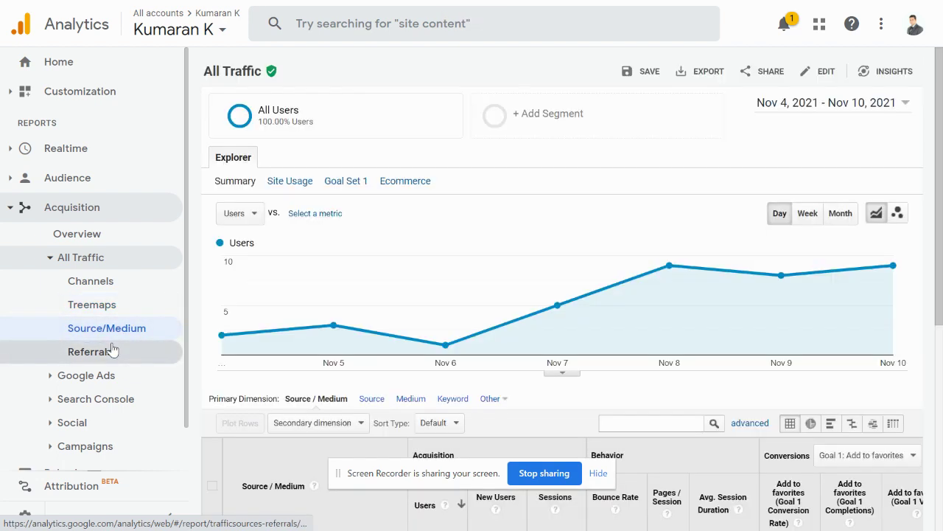
left_click(112, 345)
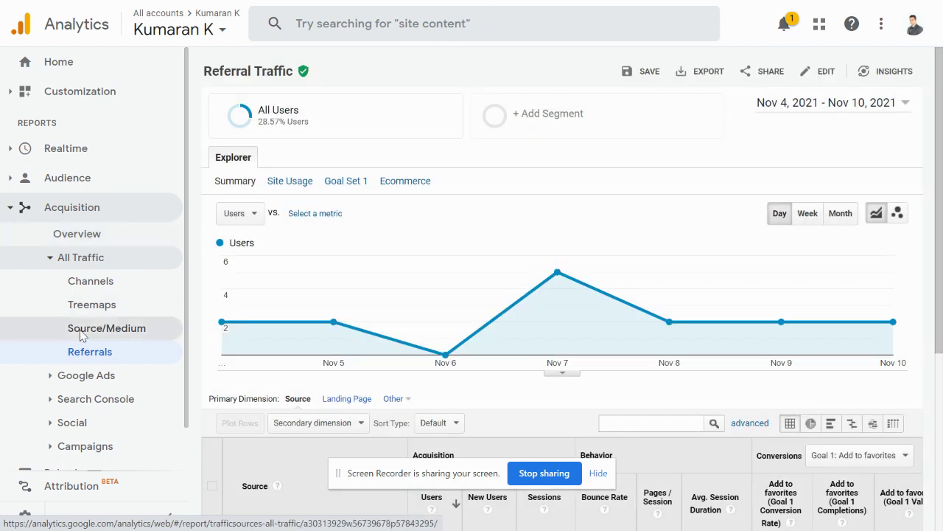
- Collapse the Acquisition reports, open the Behavior Flow report and examine its starting pages and first interactions
left_click(10, 211)
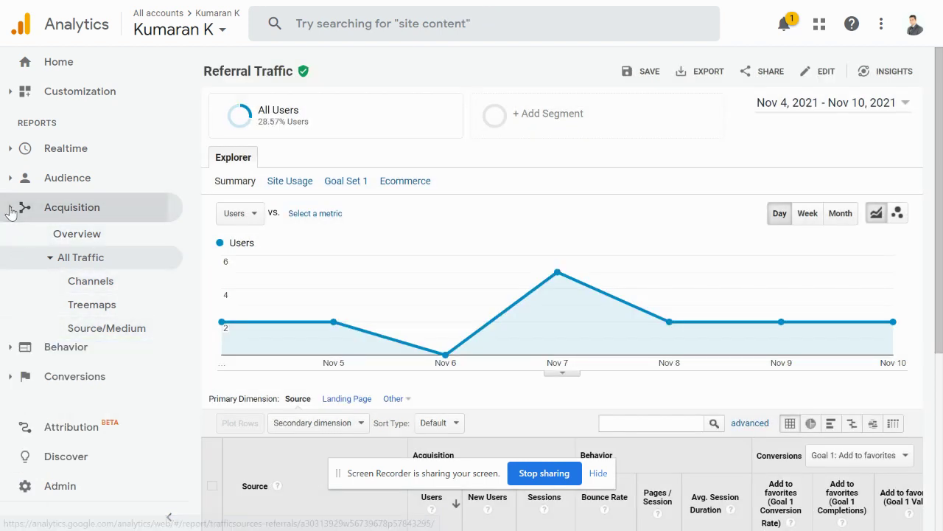
left_click(11, 238)
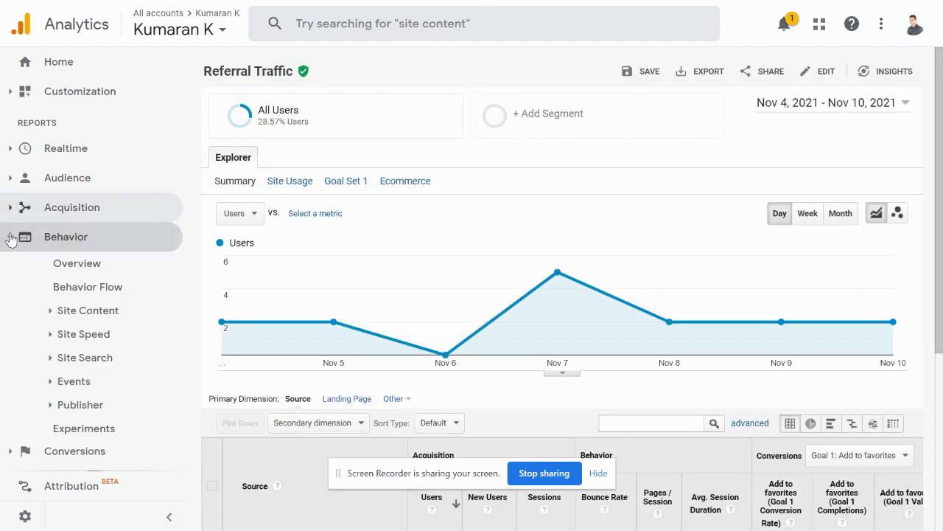
left_click(47, 293)
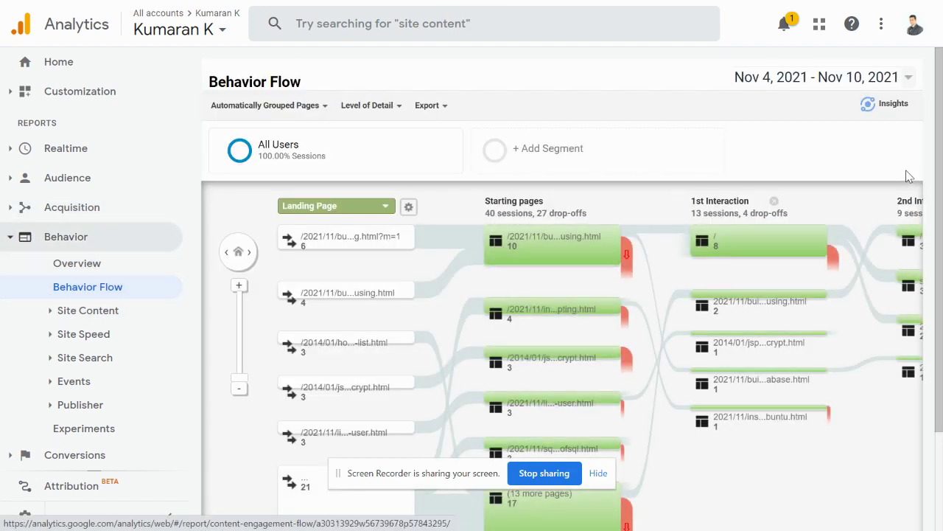
left_click_drag(938, 195, 942, 280)
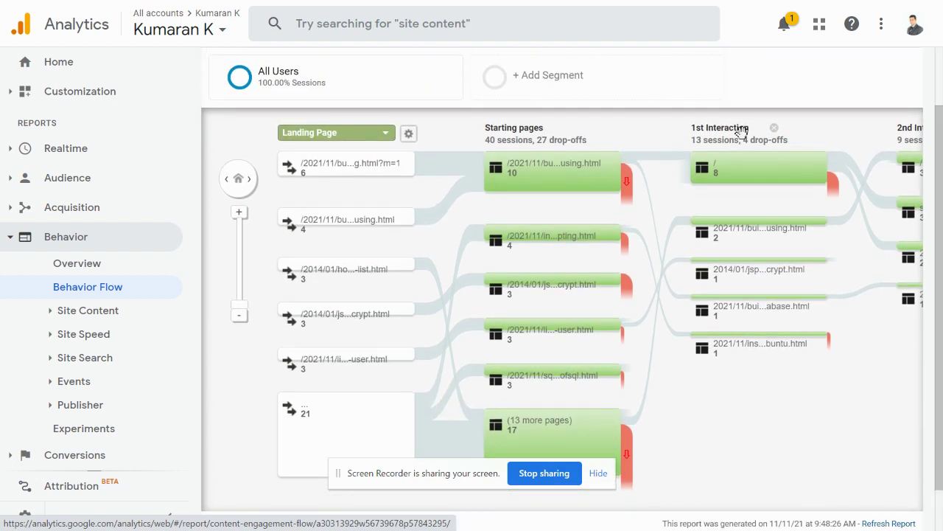
mouse_move(741, 168)
mouse_move(537, 168)
- Try Event Action and Event Category as the Behavior Flow's starting dimension, and settle on Medium
left_click(385, 133)
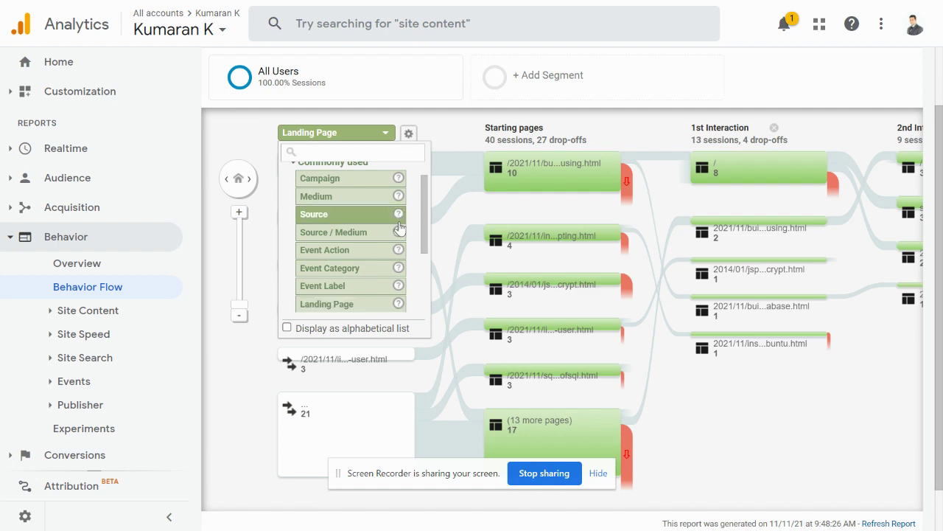
left_click(347, 252)
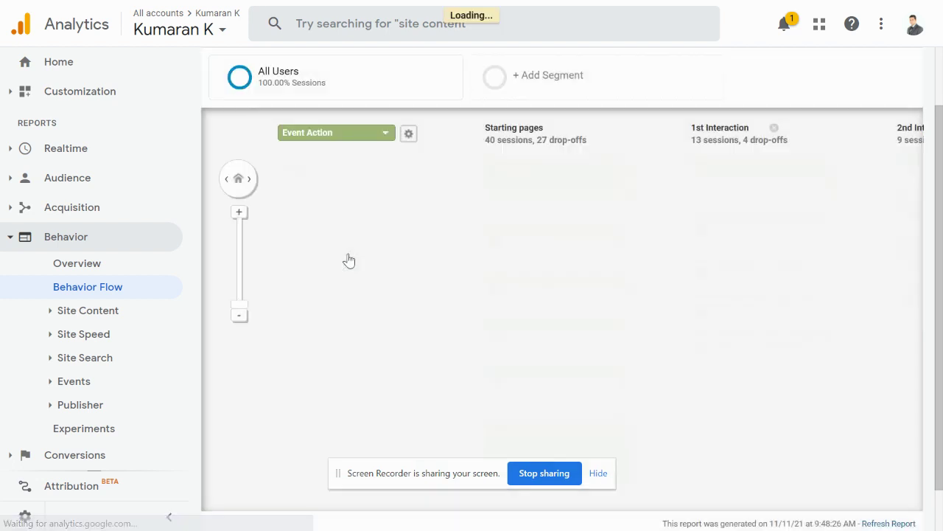
left_click(383, 139)
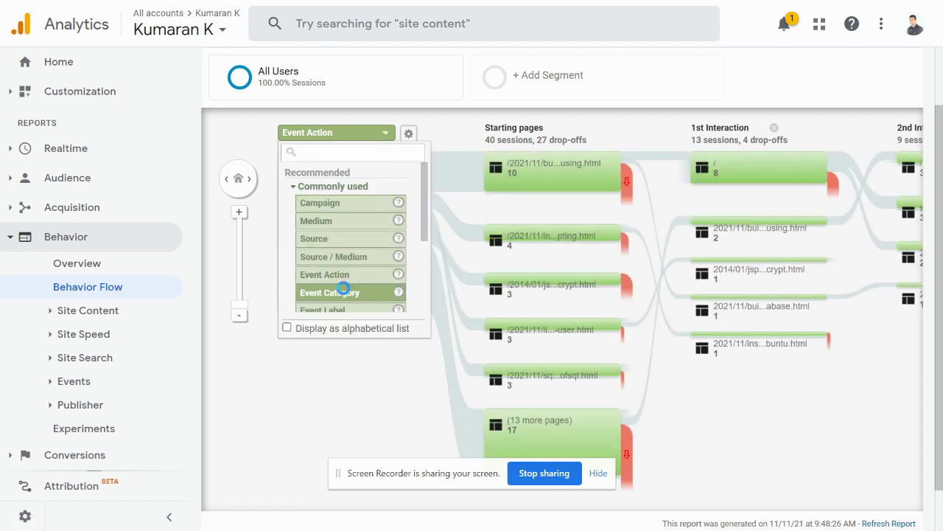
left_click(344, 294)
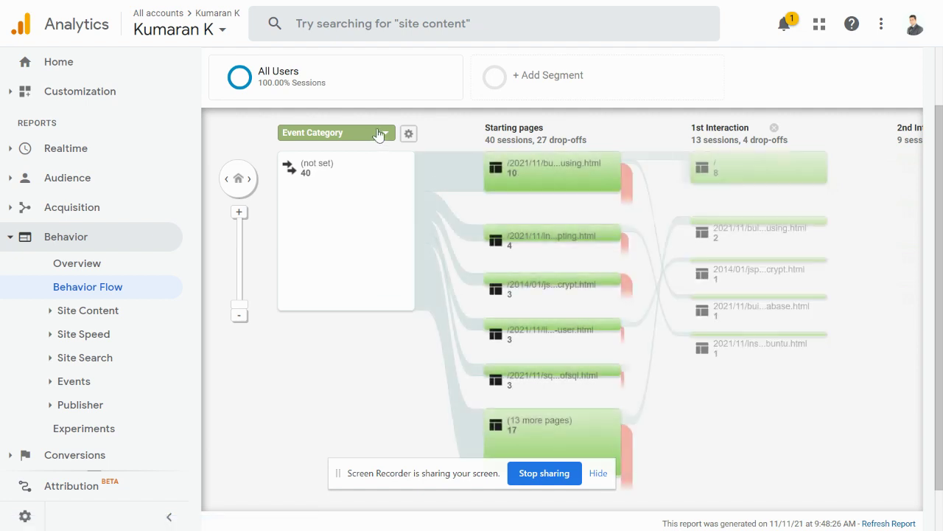
left_click(378, 135)
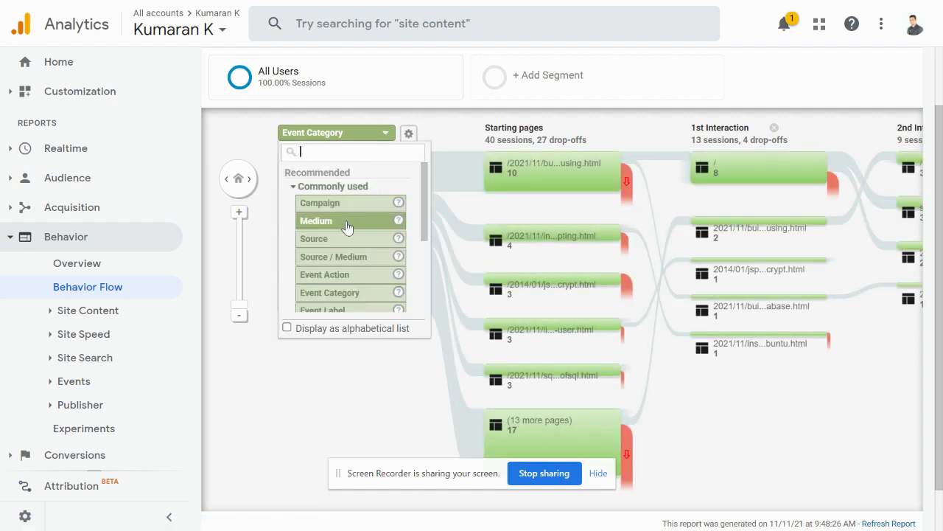
left_click(346, 223)
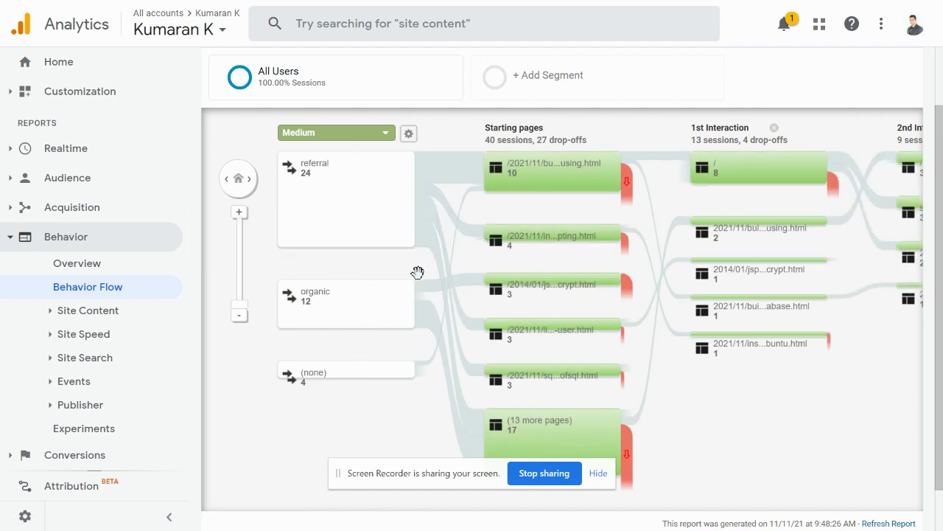
- View the organic medium's group details as outgoing traffic and as top segments, and close them
left_click(395, 303)
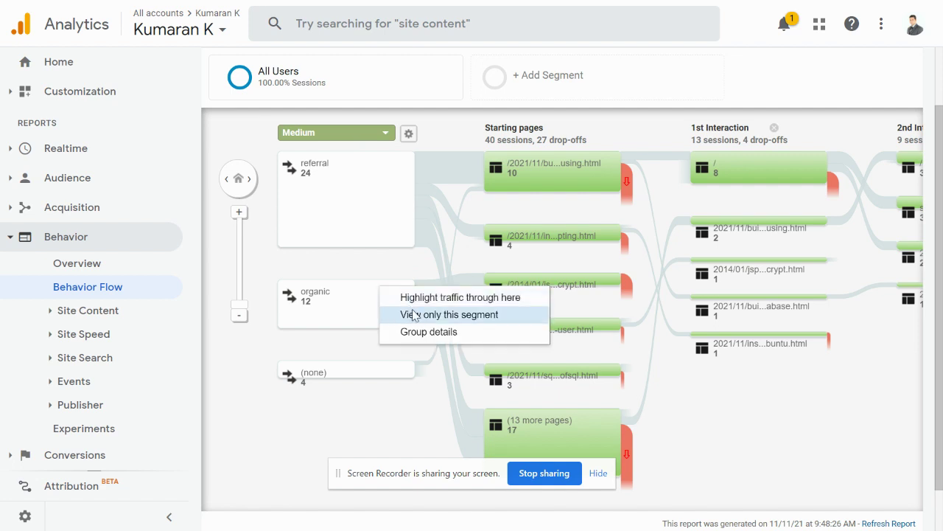
left_click(418, 333)
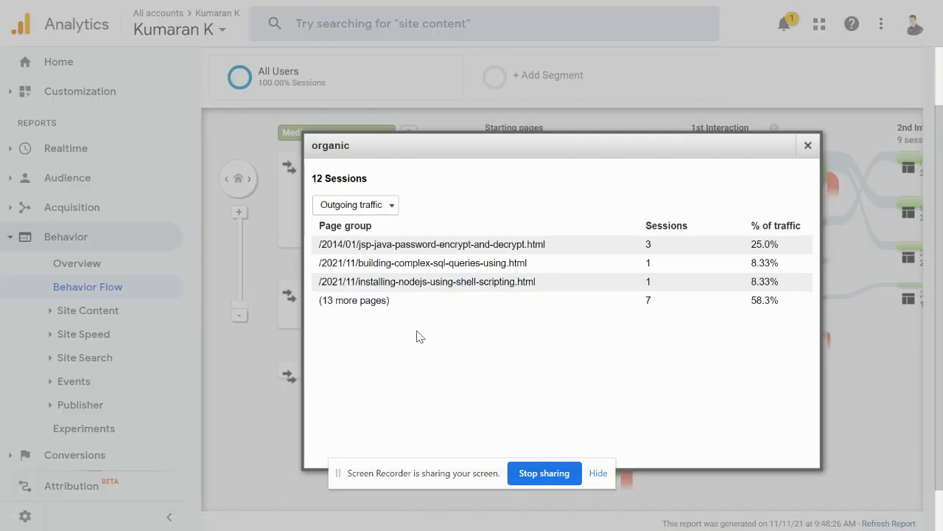
left_click(385, 209)
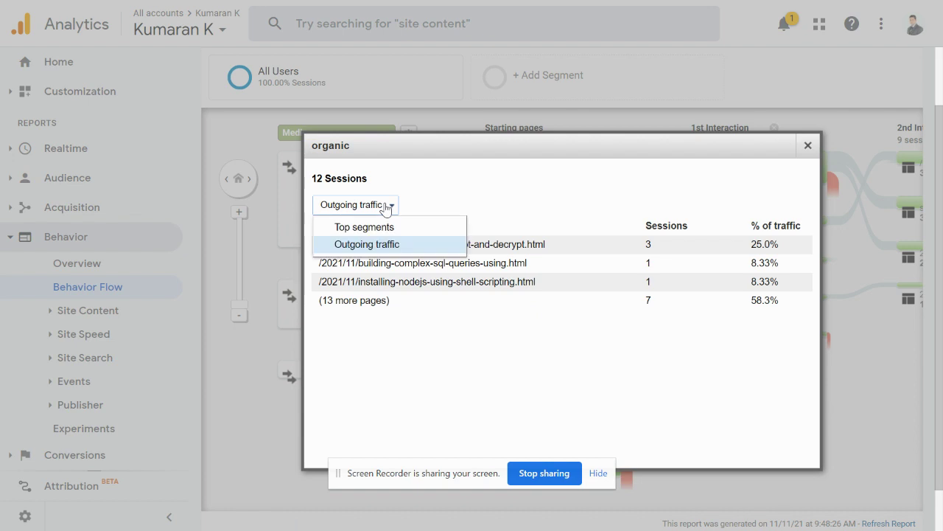
left_click(383, 230)
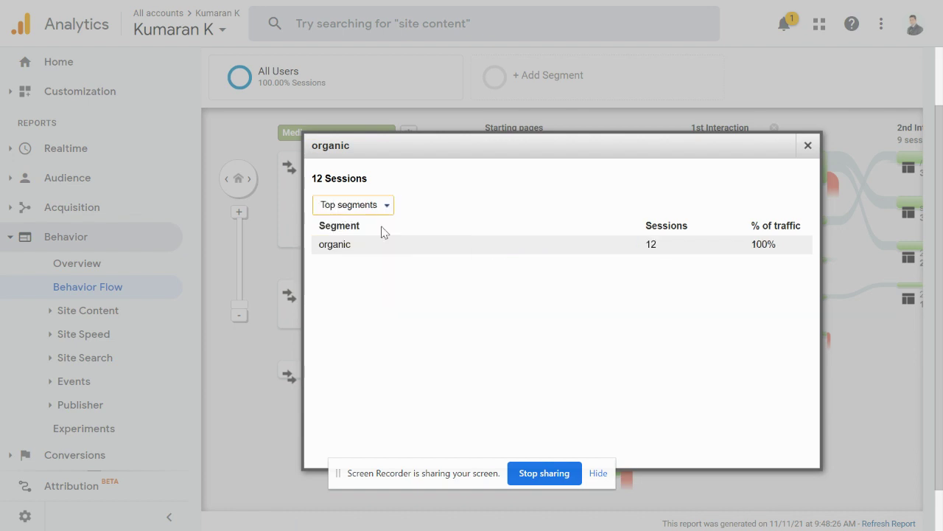
left_click(808, 146)
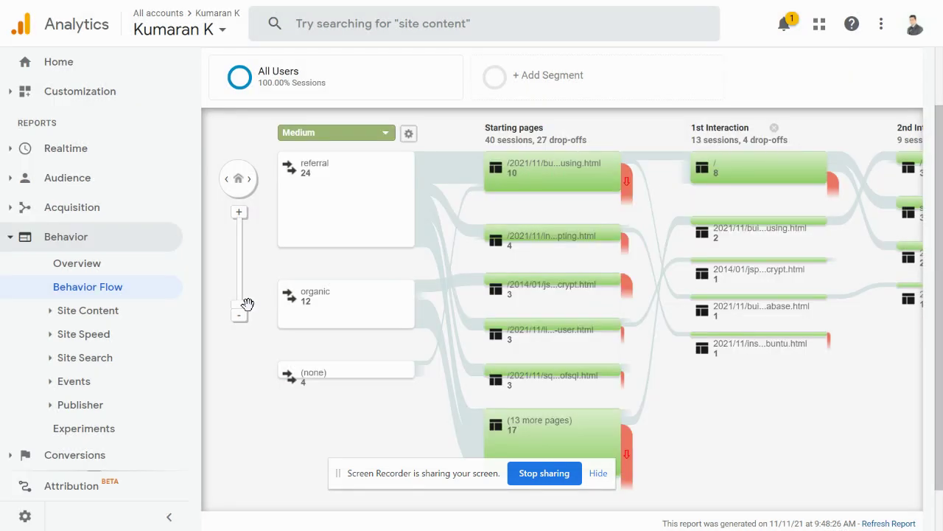
- Expand the Site Content reports and view All Pages, Content Drilldown and Landing Pages in turn
left_click(51, 312)
left_click(74, 336)
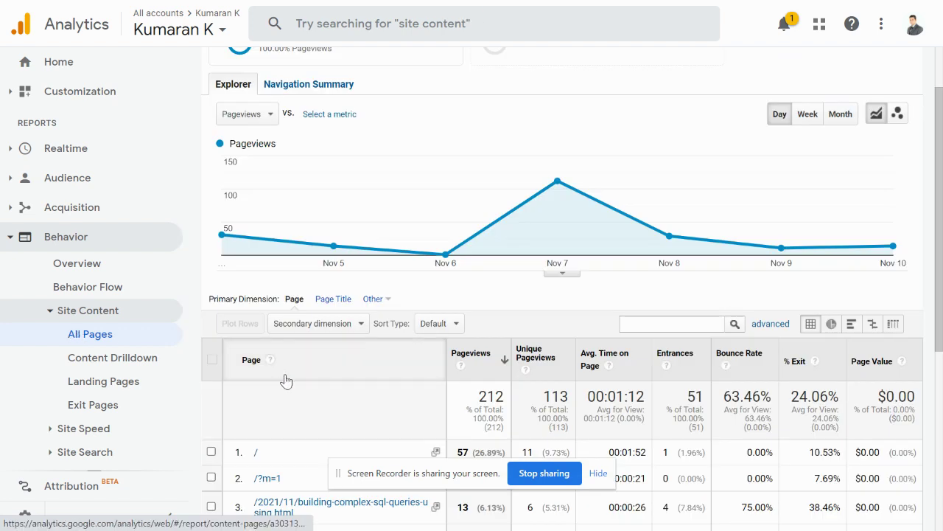
left_click(133, 359)
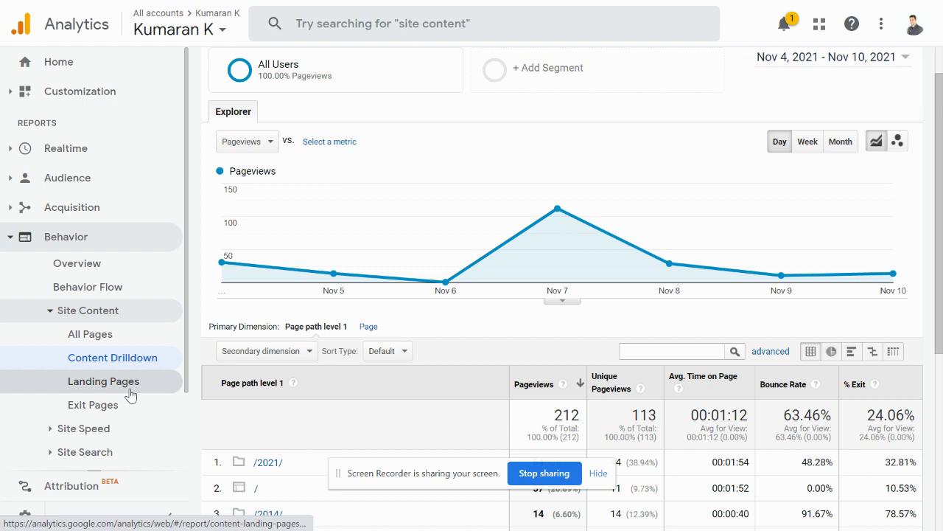
left_click(130, 392)
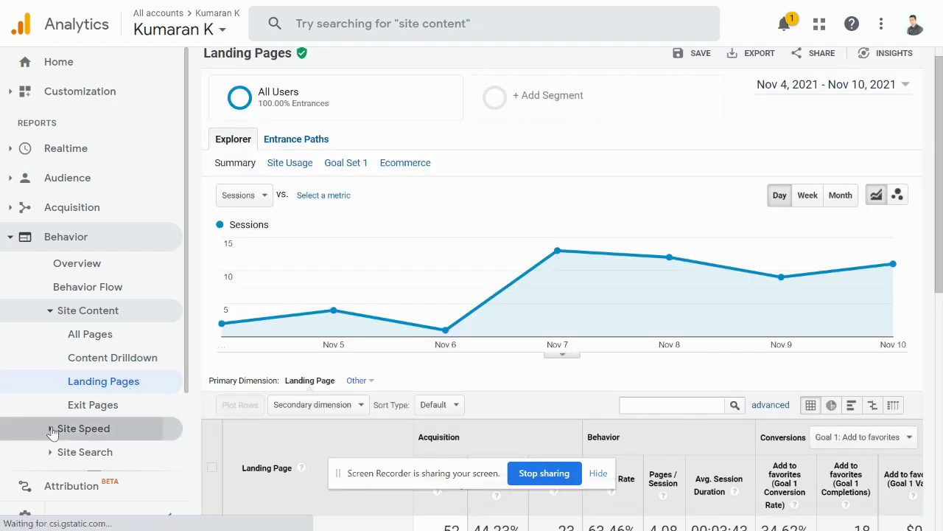
- Expand the Site Speed reports and view the Overview, Speed Suggestions and User Timings in turn
left_click(53, 430)
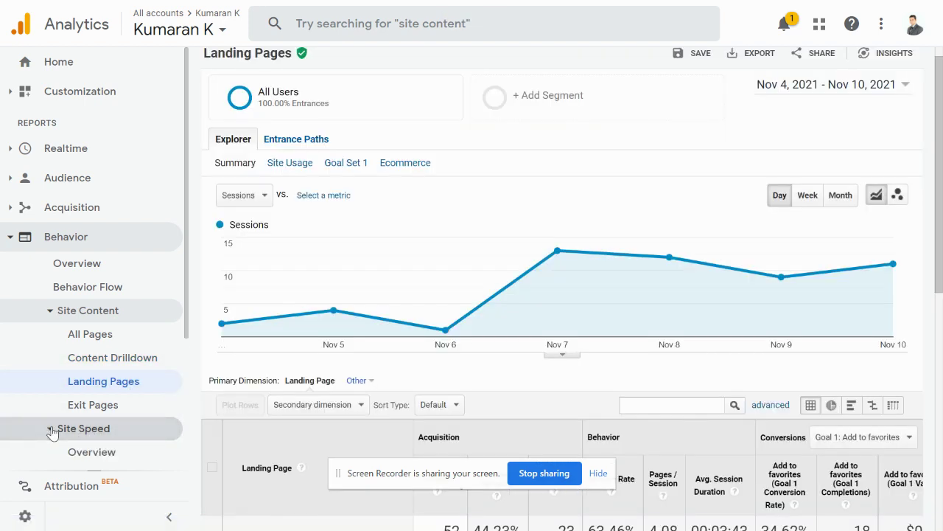
left_click(91, 452)
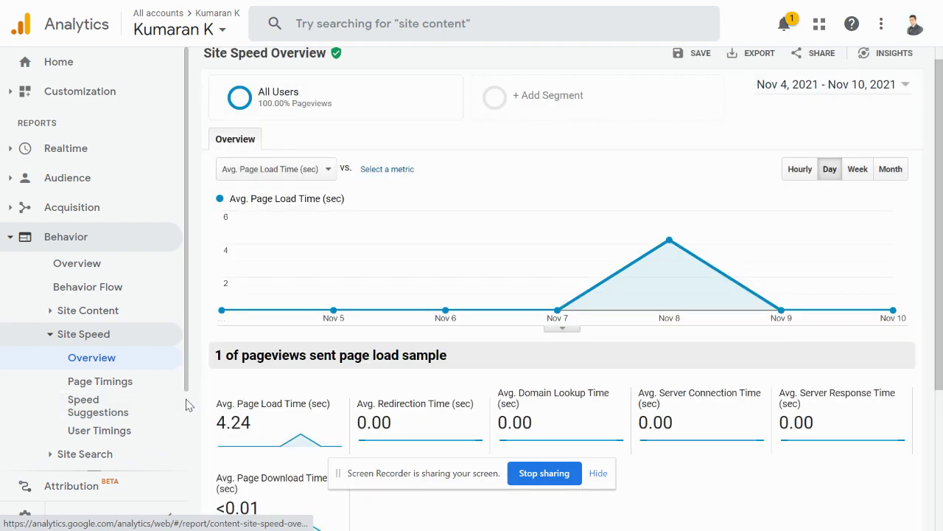
scroll(185, 402, "down", 2)
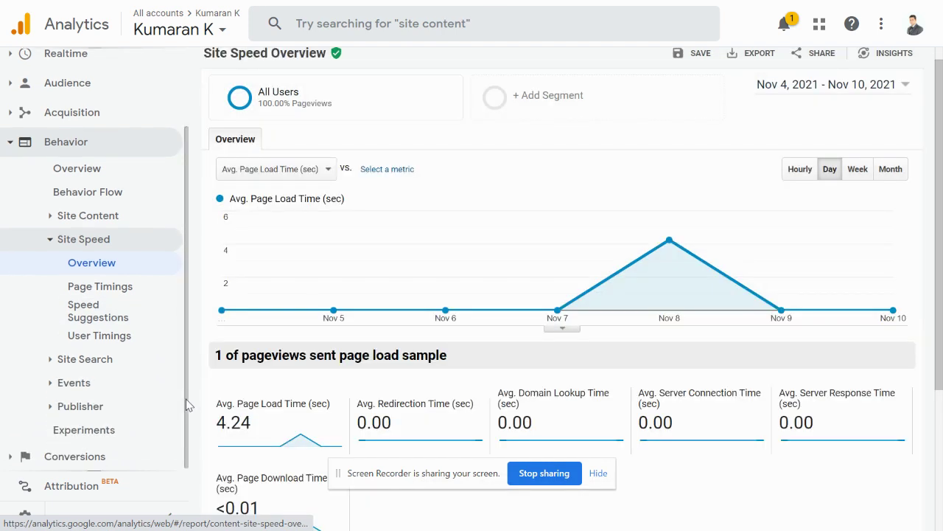
left_click(120, 323)
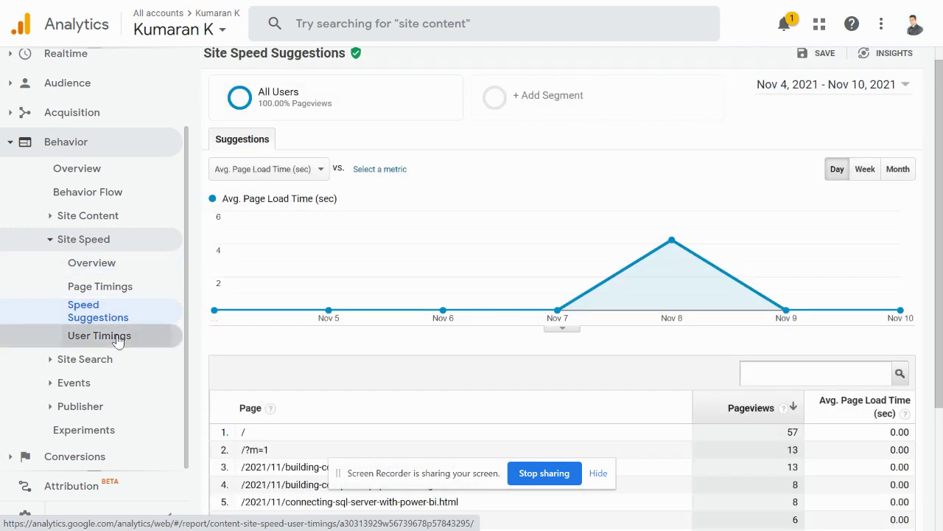
left_click(116, 338)
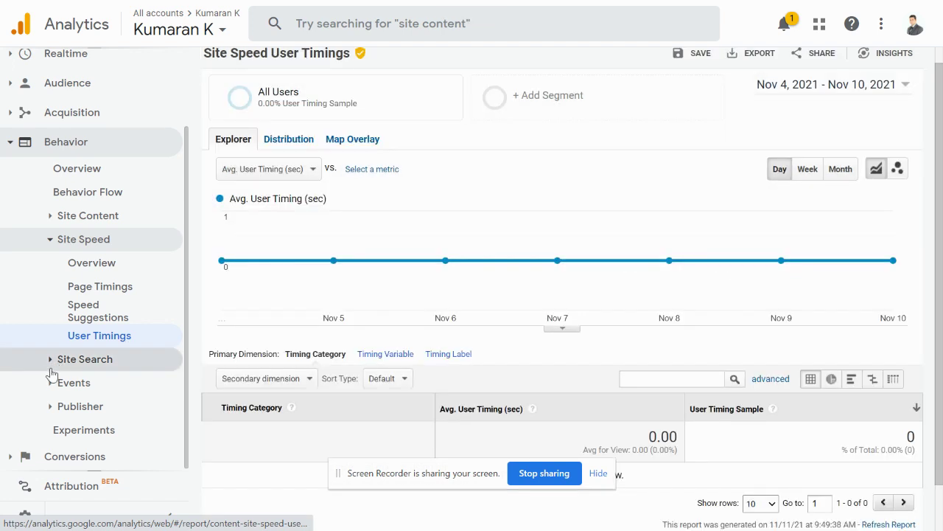
- Expand the Events reports and view the Events Overview and Events Flow
left_click(64, 383)
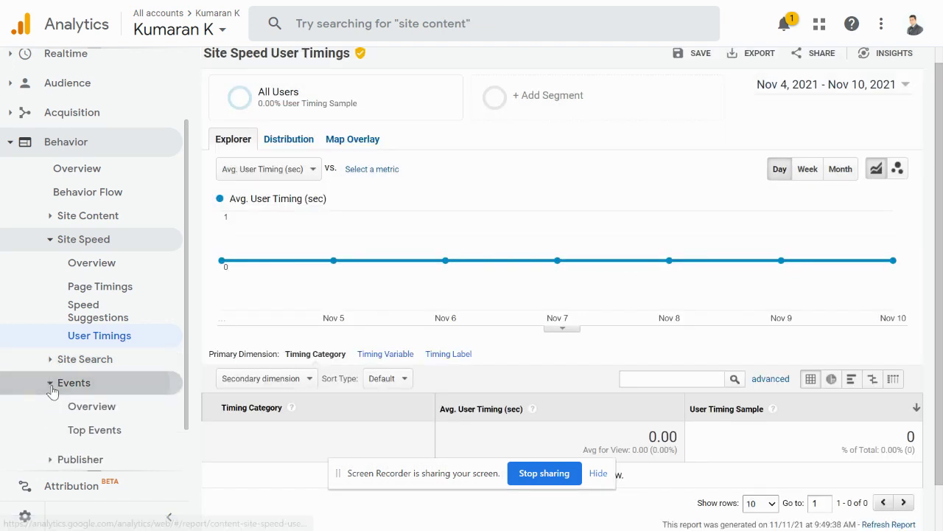
left_click(86, 408)
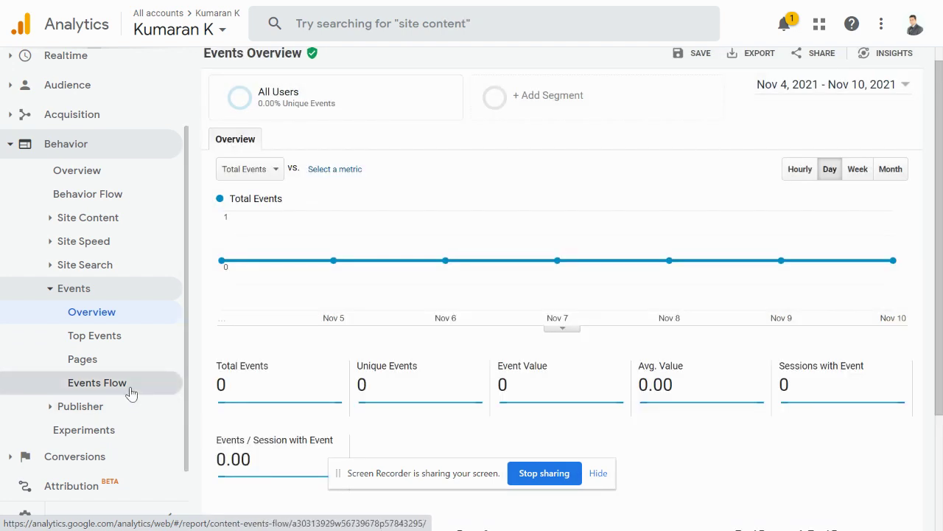
left_click(130, 393)
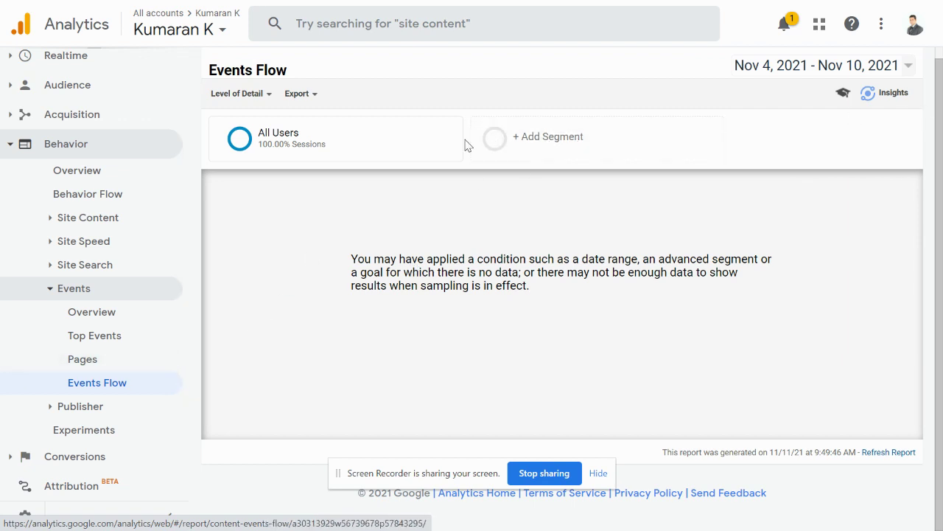
- View the Publisher Overview and Publisher Pages, and open the Untitled experiment from the Experiments report
left_click(81, 407)
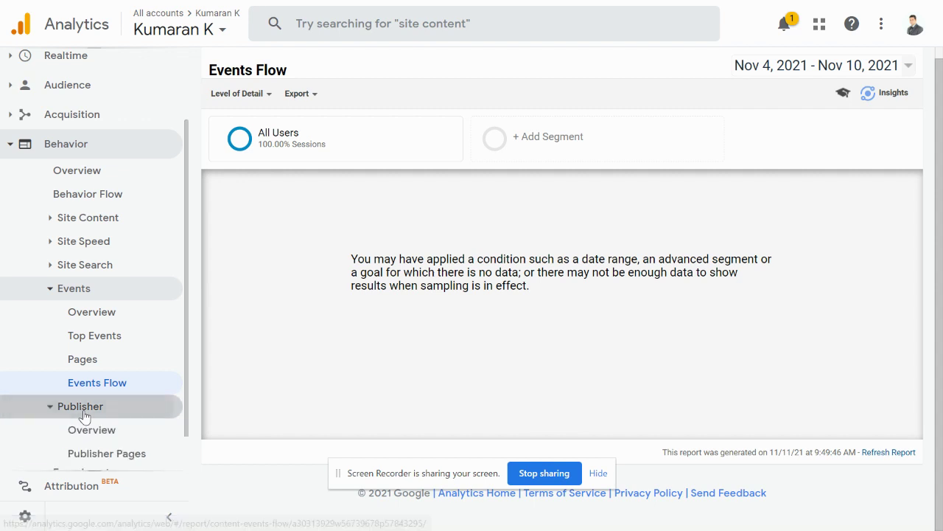
left_click(90, 430)
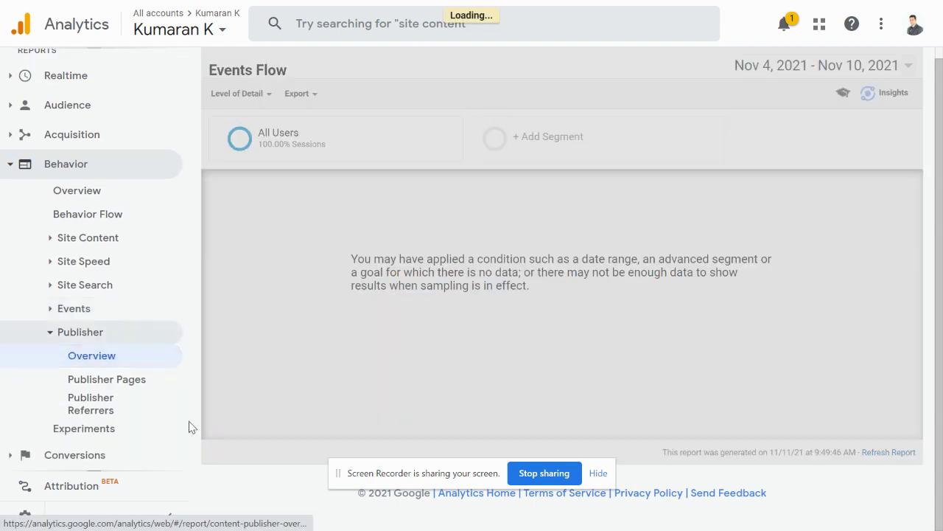
left_click(137, 385)
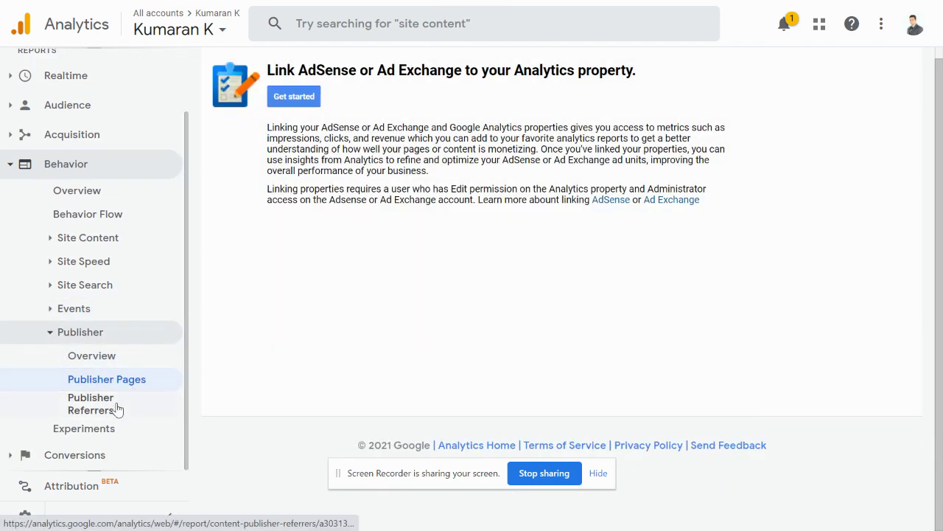
left_click(106, 433)
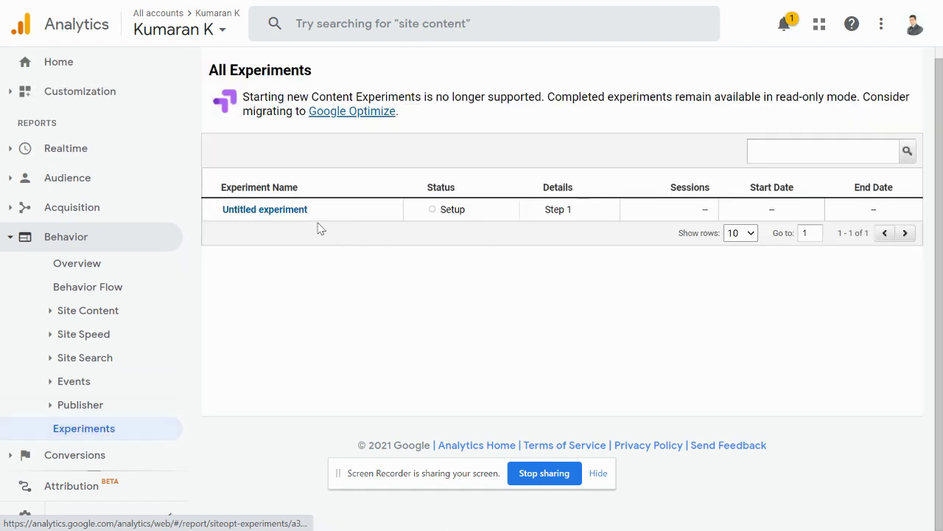
left_click(297, 211)
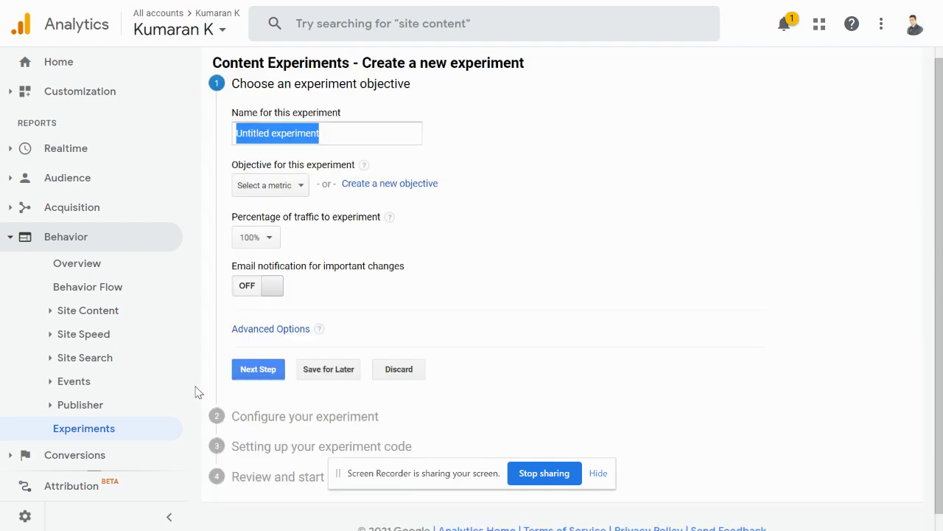
- Expand the Goals reports under Conversions and open the Goal Flow report
left_click(105, 464)
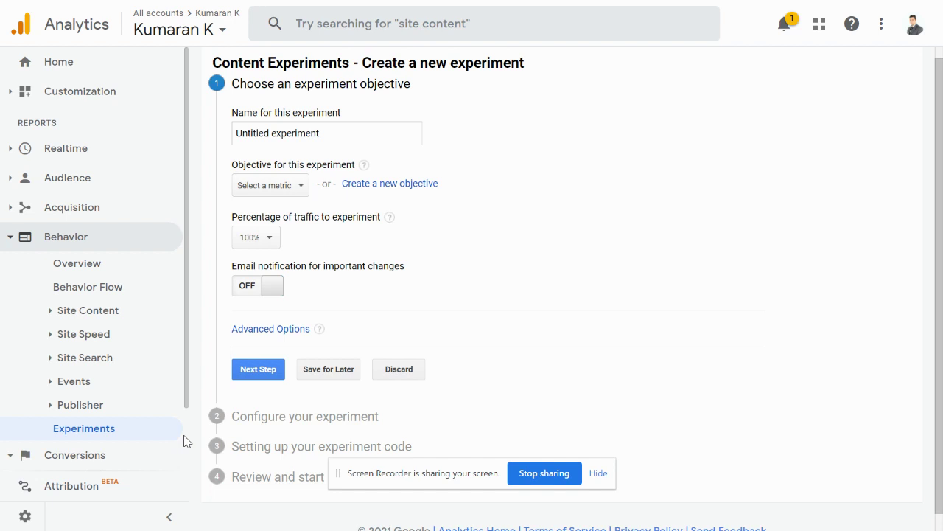
scroll(185, 425, "down", 1)
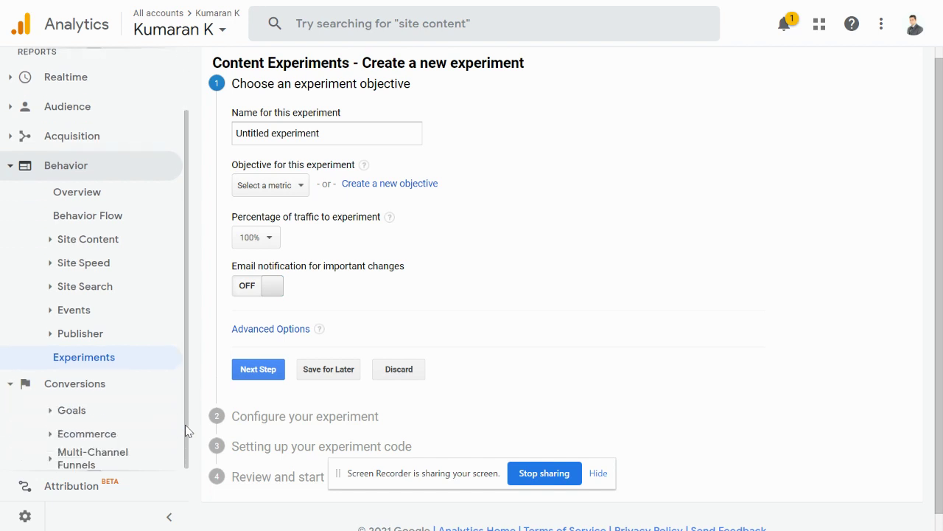
left_click(105, 413)
left_click(89, 416)
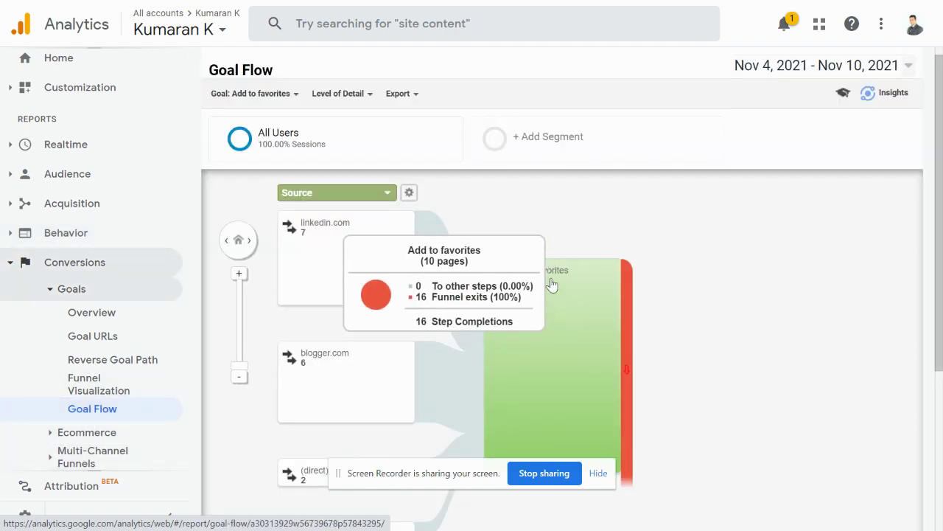
- Try Medium and Campaign as the Goal Flow's starting dimension
left_click(386, 194)
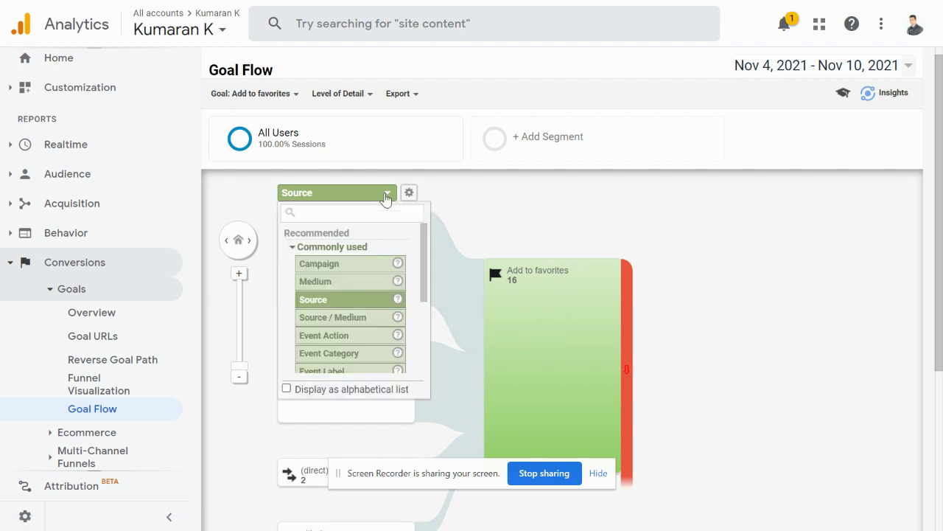
left_click(335, 283)
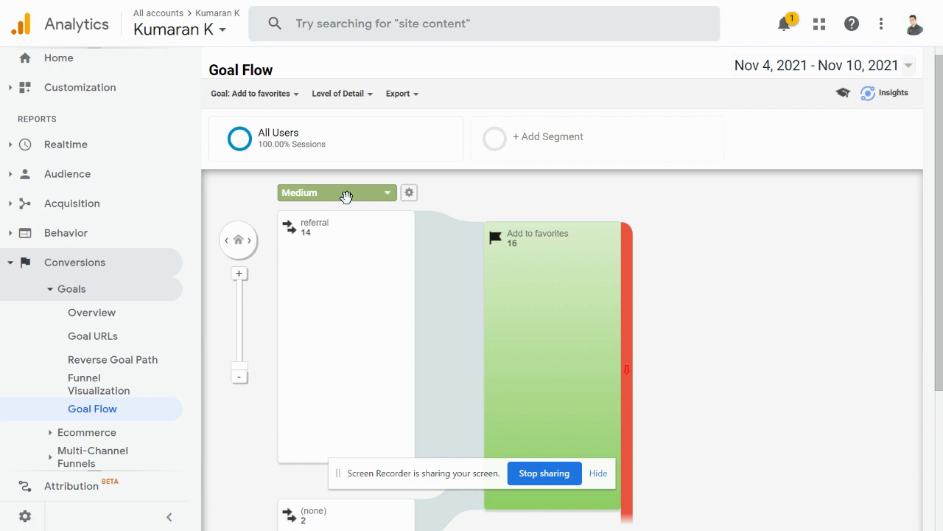
left_click(383, 196)
left_click(342, 263)
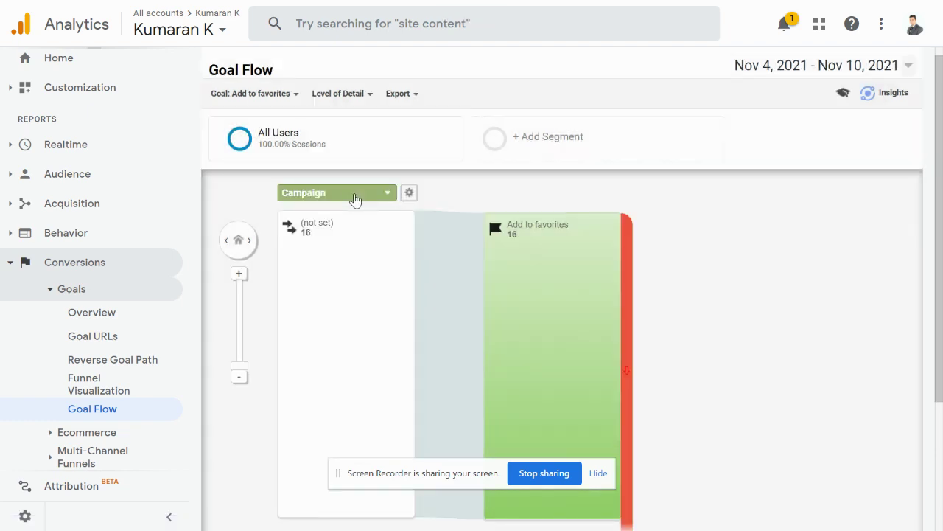
- Look through the Users dimensions and set the Goal Flow's starting dimension to City
left_click(355, 199)
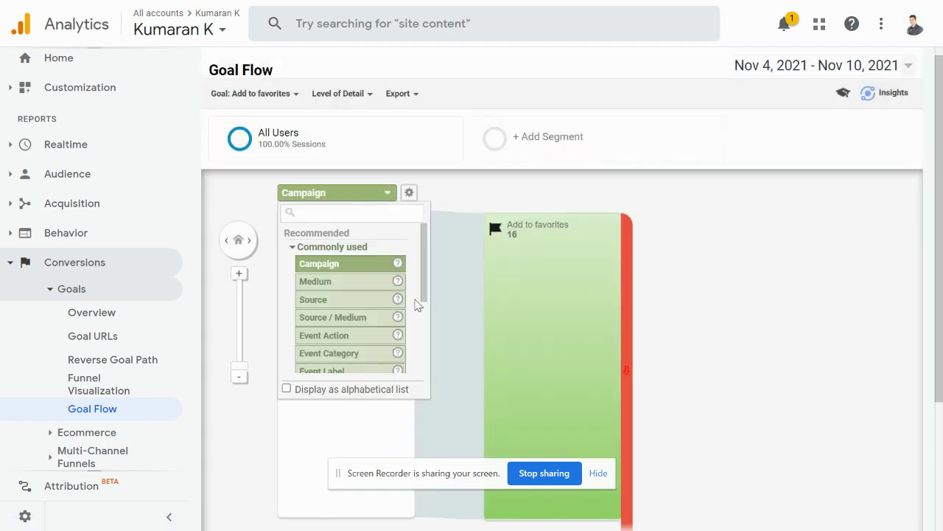
scroll(418, 332, "down", 3)
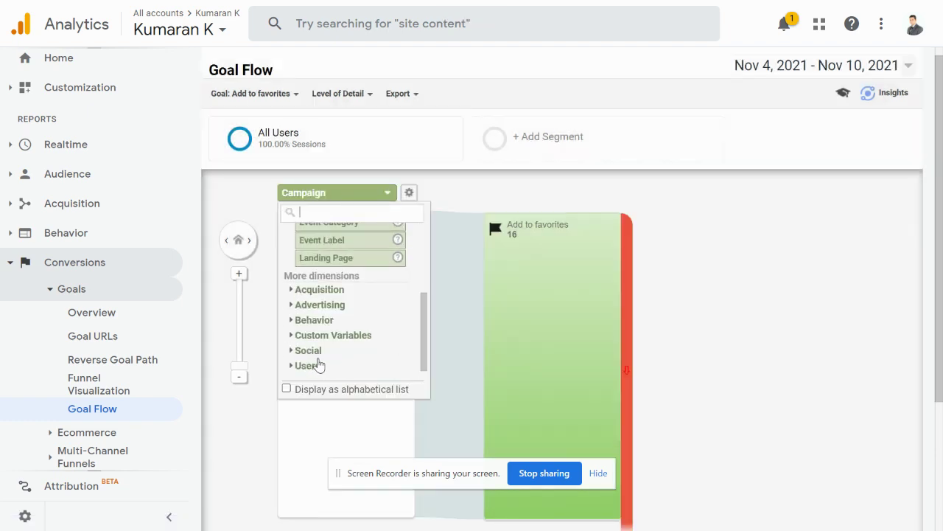
left_click(291, 367)
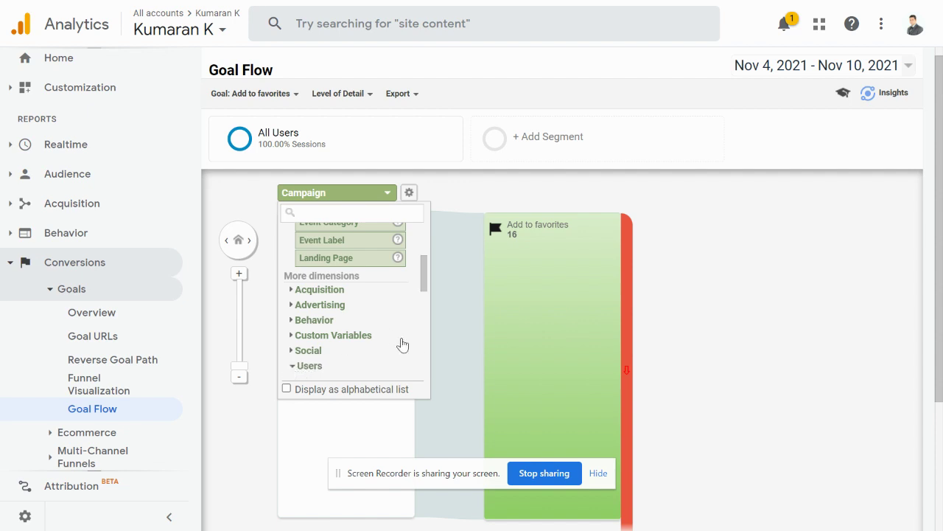
scroll(426, 353, "down", 2)
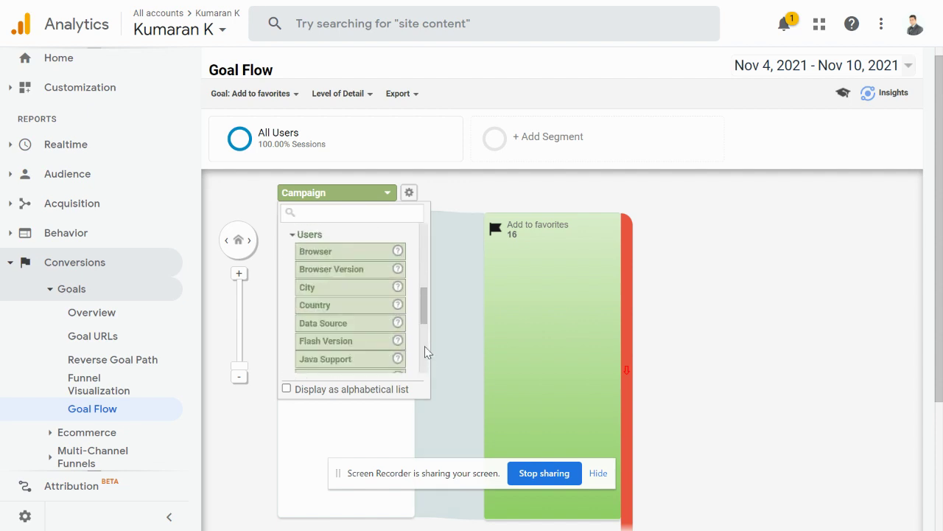
scroll(425, 352, "down", 2)
scroll(425, 327, "up", 3)
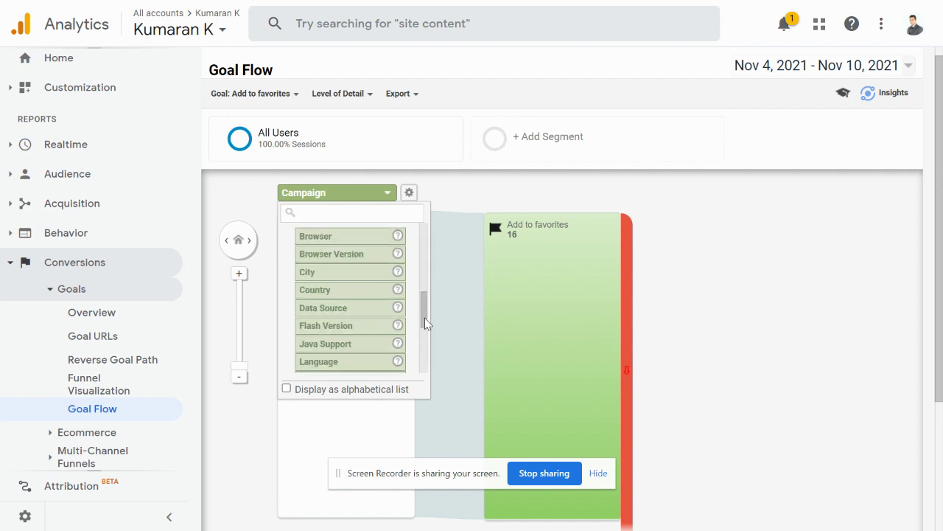
left_click(340, 286)
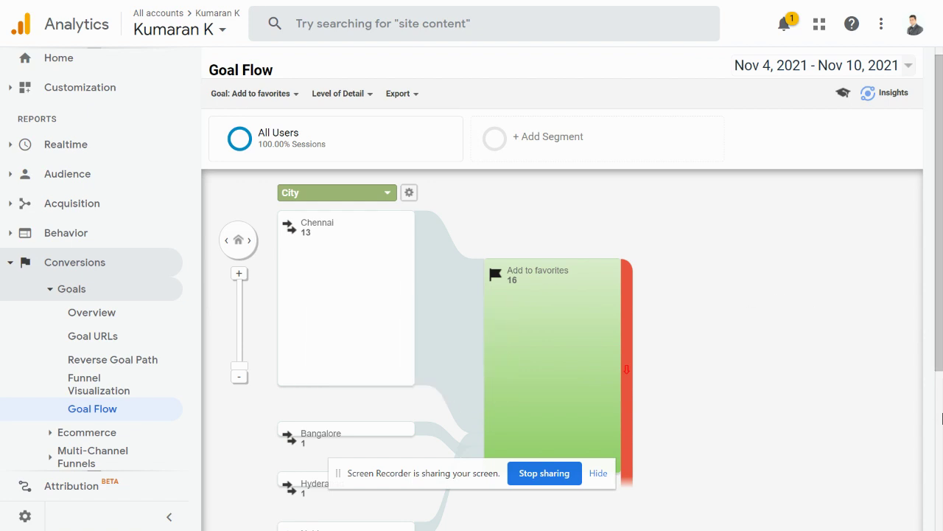
- Examine how each city's traffic flows into the Add to favorites goal in the Goal Flow chart
scroll(942, 418, "down", 3)
left_click_drag(942, 418, 942, 315)
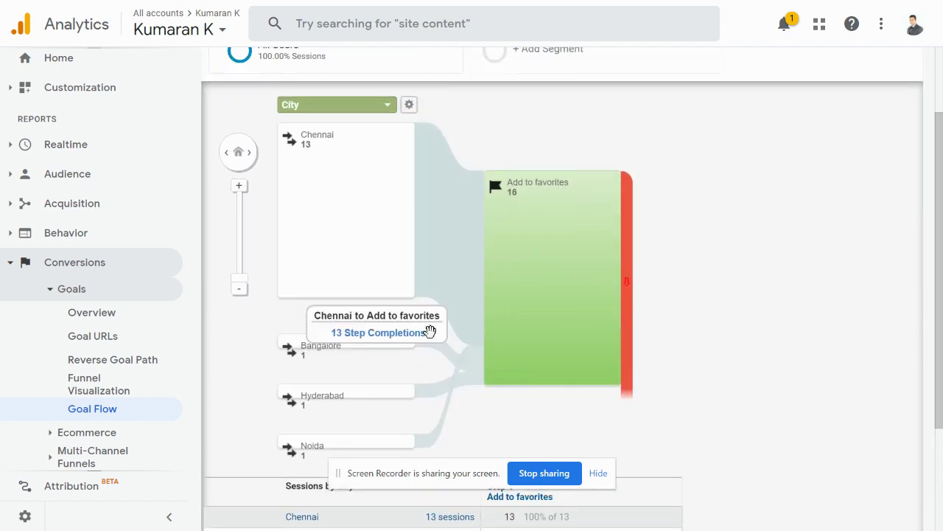
left_click(374, 241)
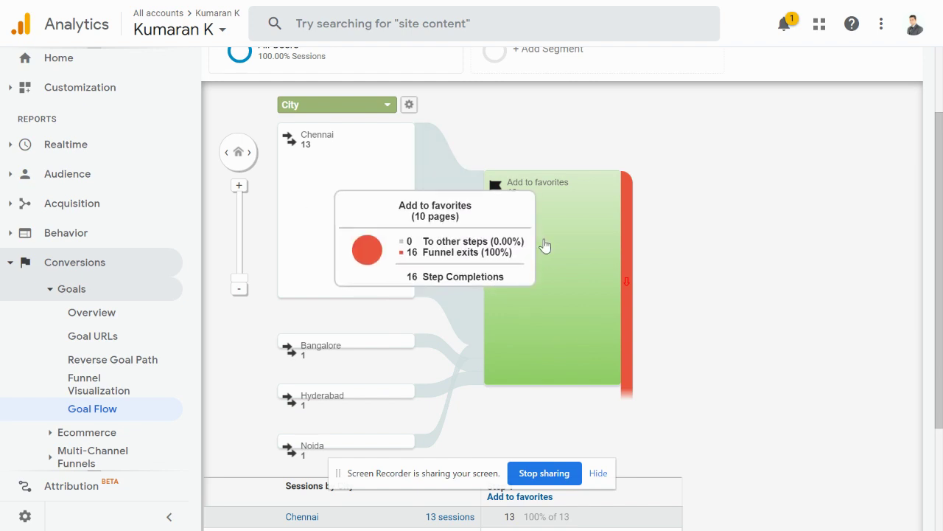
- Open Funnel Visualization, apply the Last month date range (Oct 1 - Oct 31, 2021) and examine the Add to favorites funnel
left_click(98, 384)
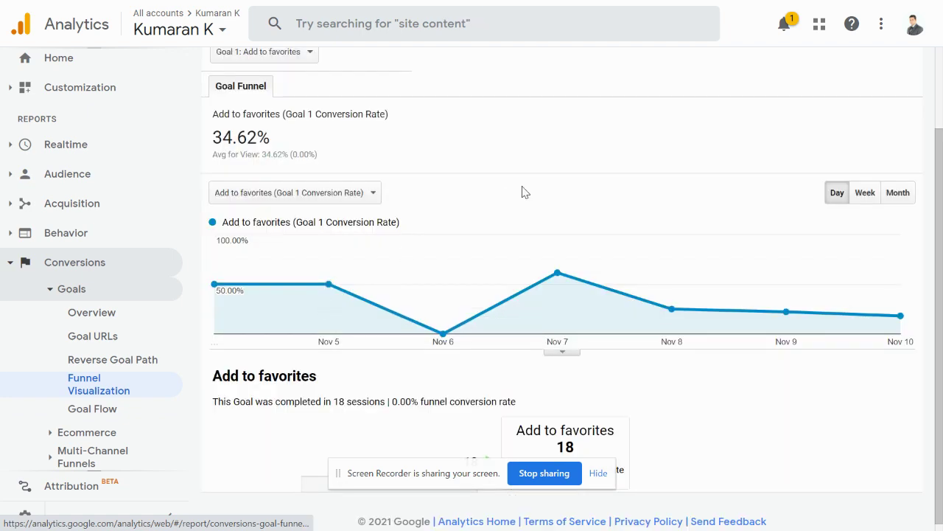
left_click(941, 112)
left_click(906, 104)
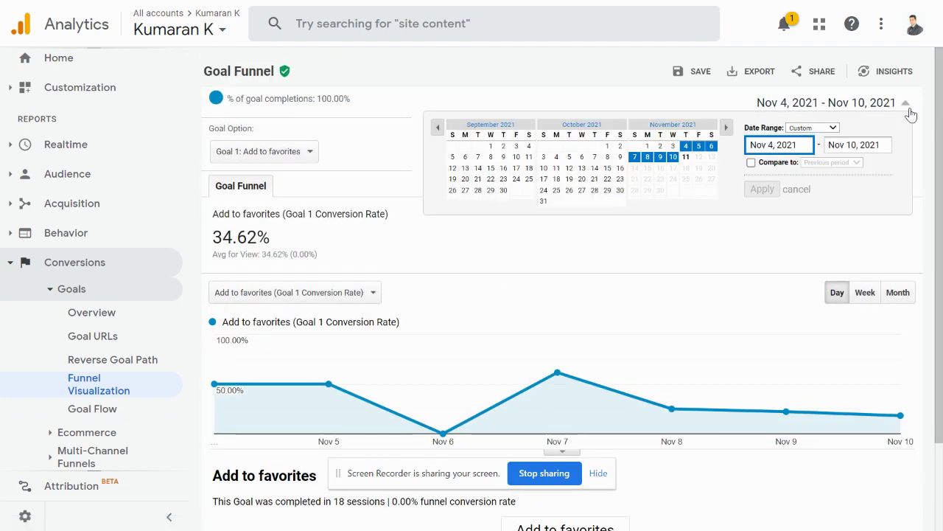
left_click(833, 129)
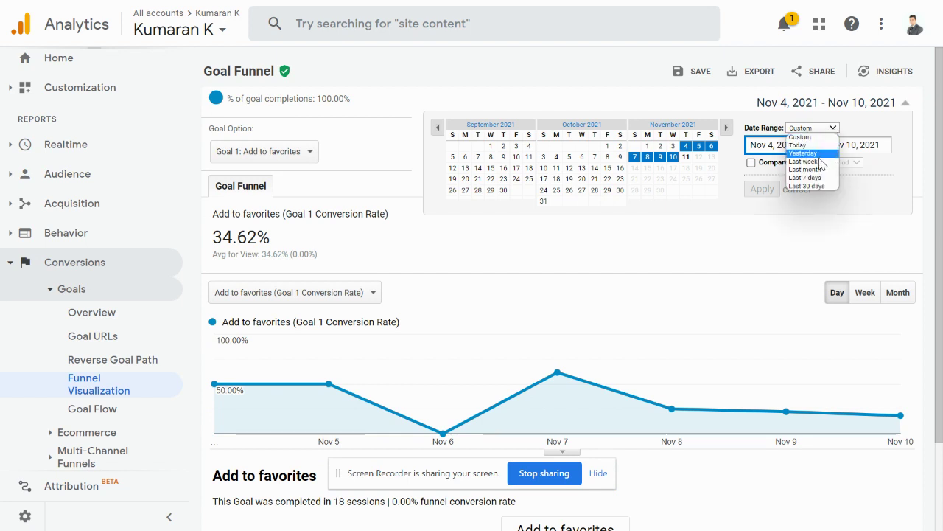
left_click(804, 170)
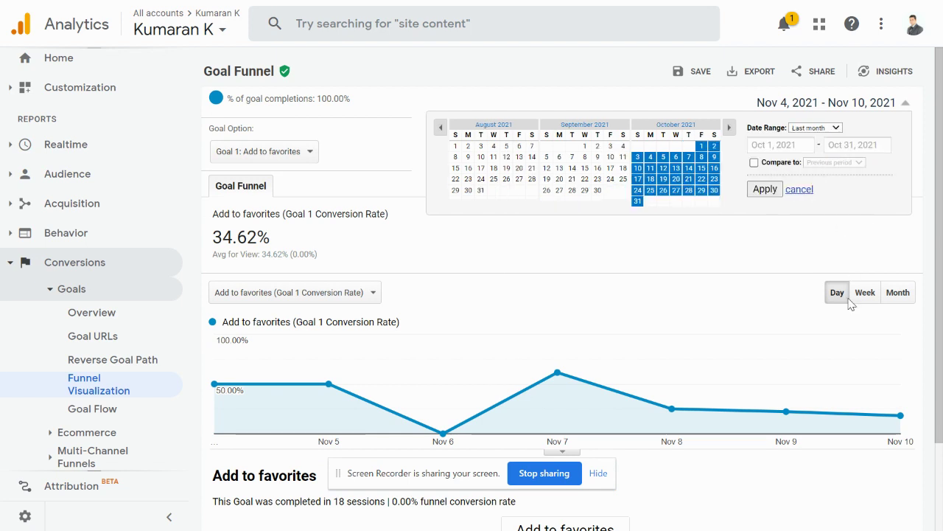
left_click(765, 190)
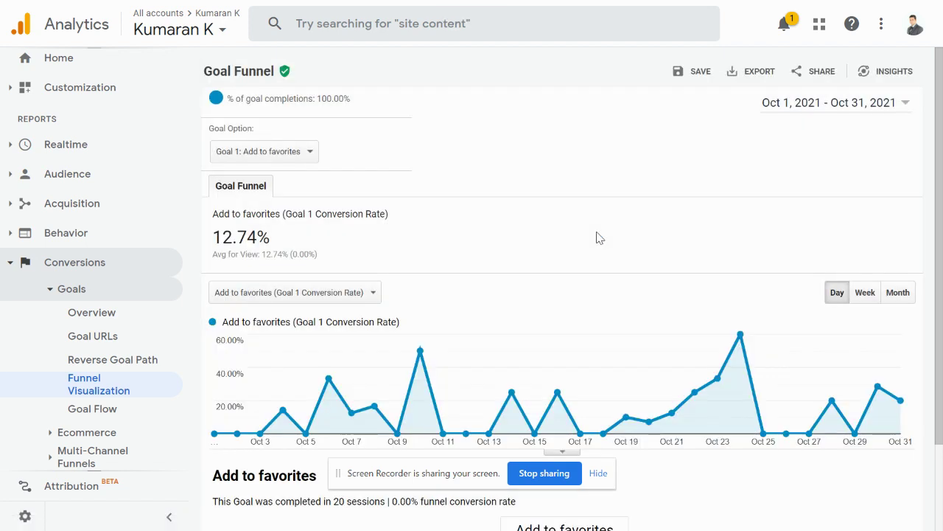
scroll(939, 457, "down", 2)
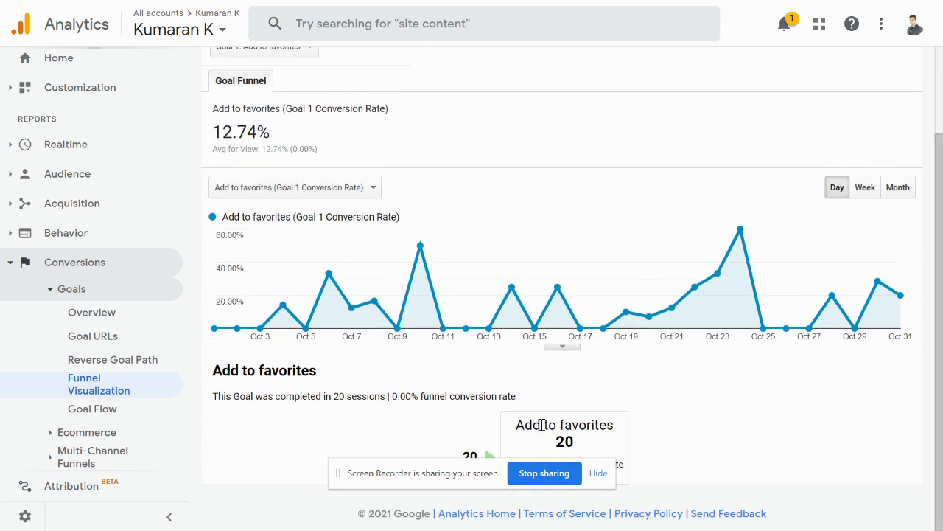
- Open the Reverse Goal Path report and examine the goal completion locations and their previous steps
left_click(110, 360)
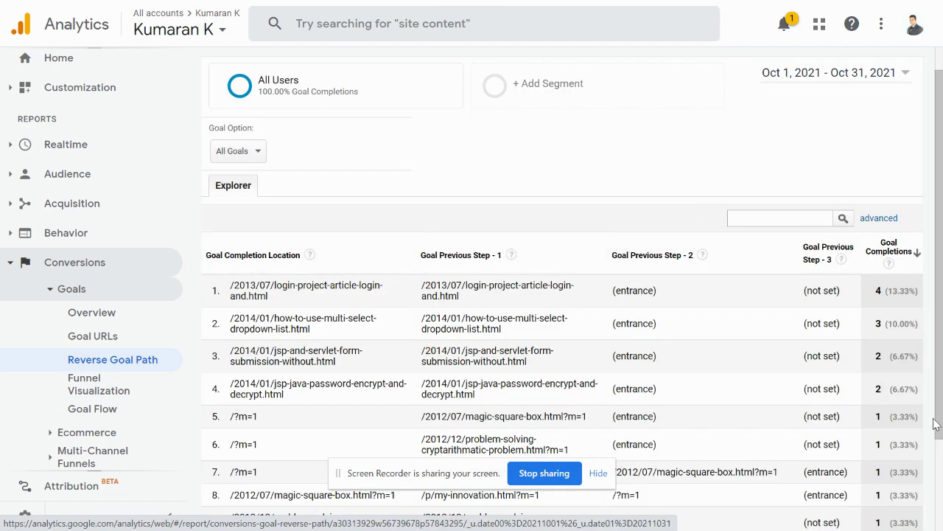
scroll(940, 442, "down", 2)
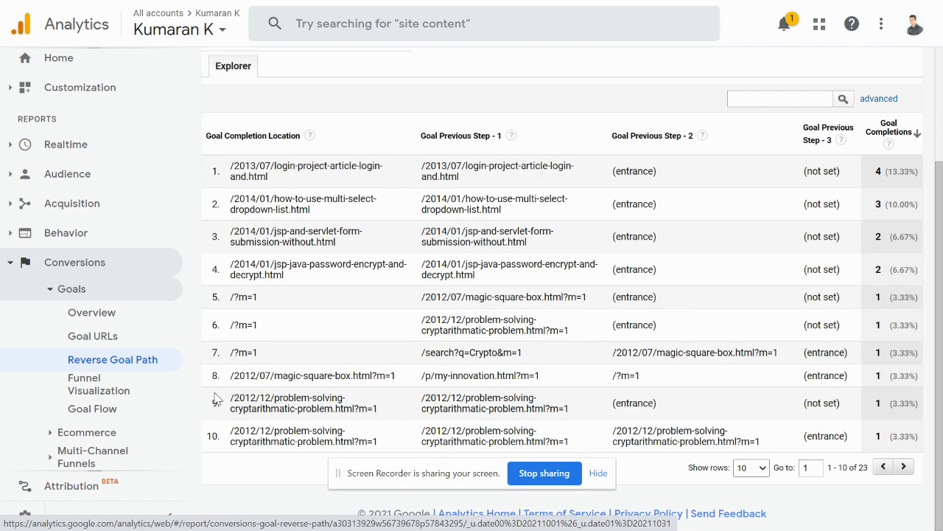
- Look through the Ecommerce reports under Conversions: Overview, Product Performance, Sales Performance and Time to Purchase
left_click(50, 433)
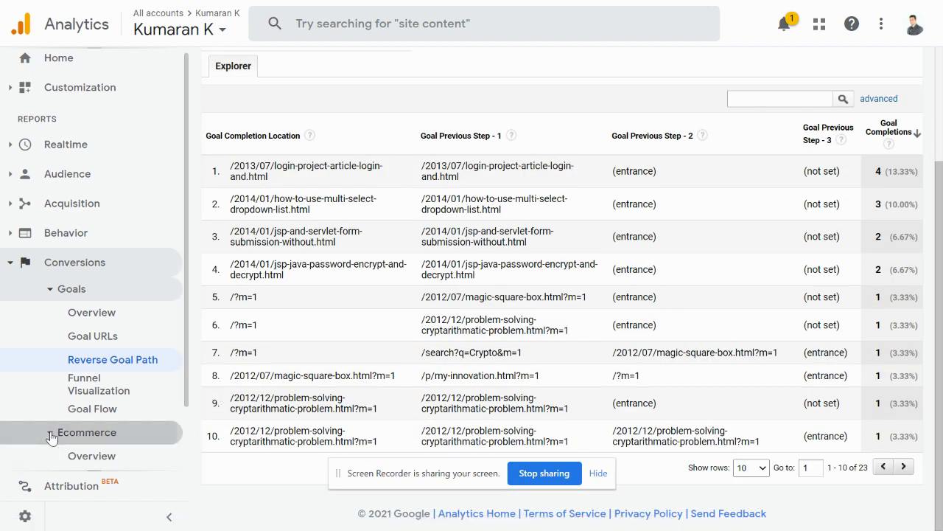
left_click(88, 456)
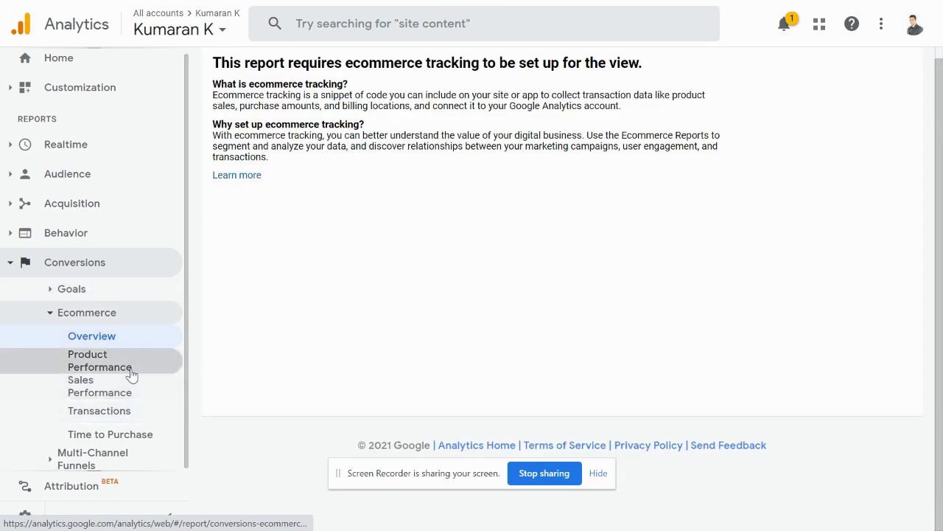
left_click(131, 374)
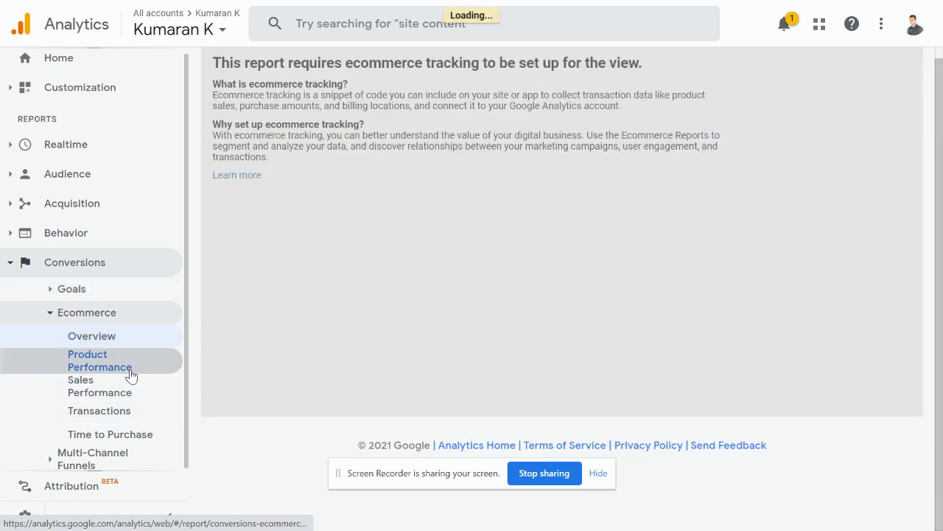
left_click(126, 389)
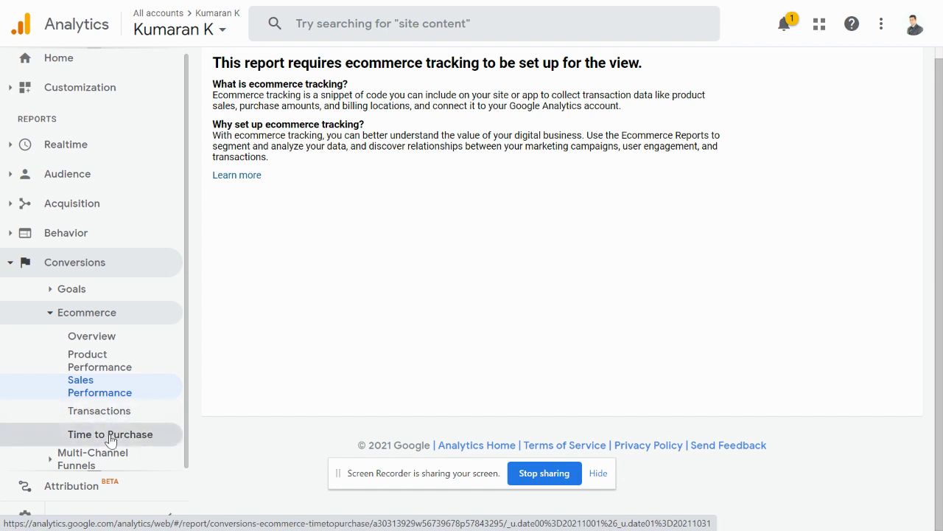
left_click(110, 439)
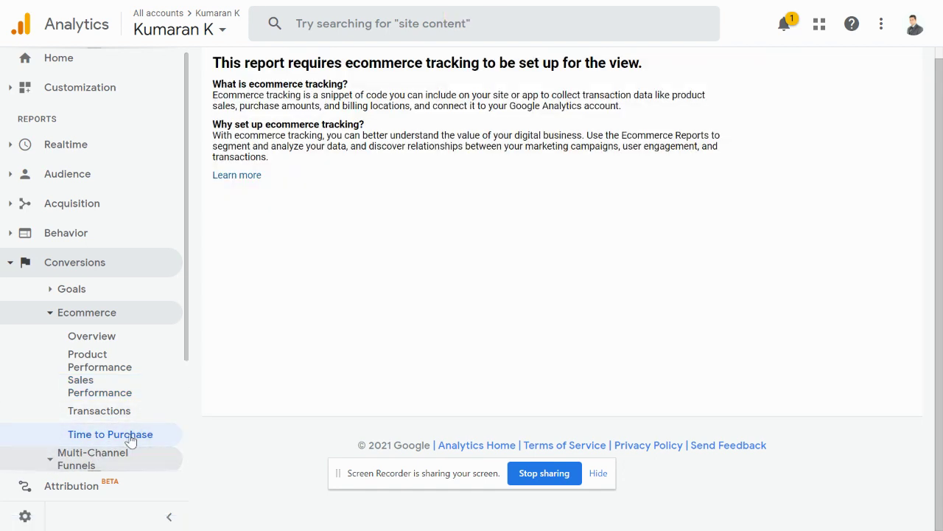
- Examine the Multi-Channel Funnels Overview with its Multi-Channel Conversion Visualizer, and the Assisted Conversions report
scroll(188, 427, "down", 2)
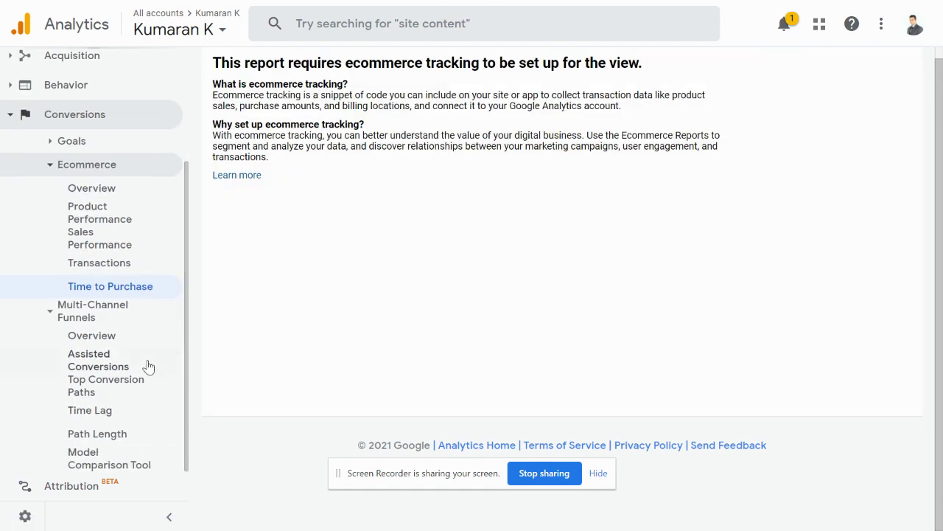
left_click(131, 345)
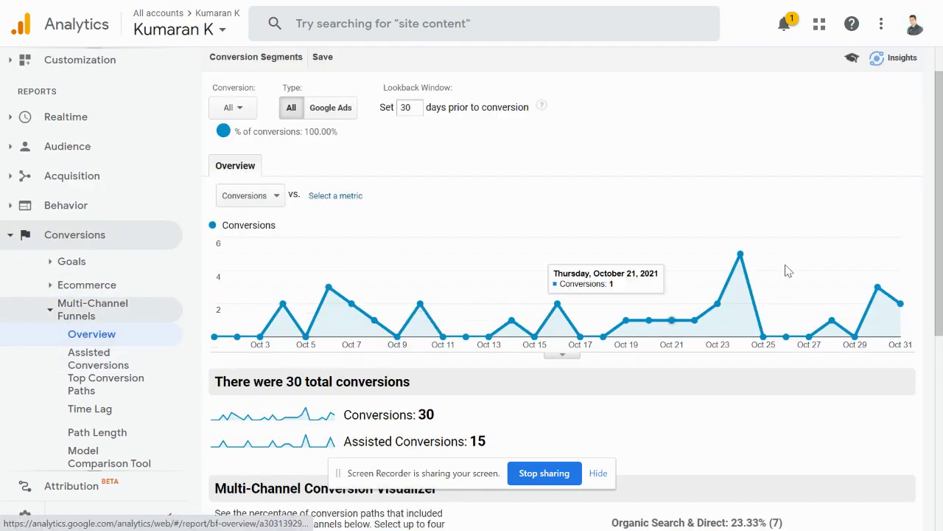
scroll(667, 278, "down", 5)
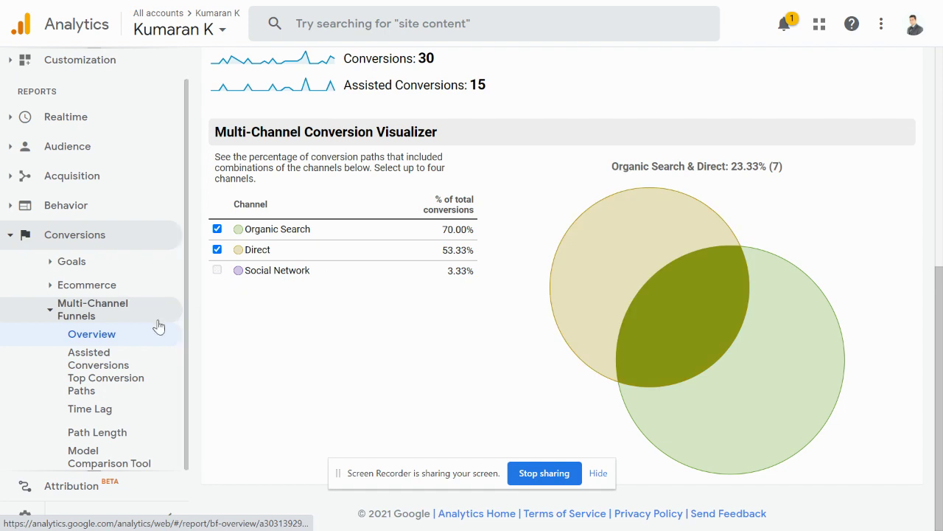
left_click(124, 362)
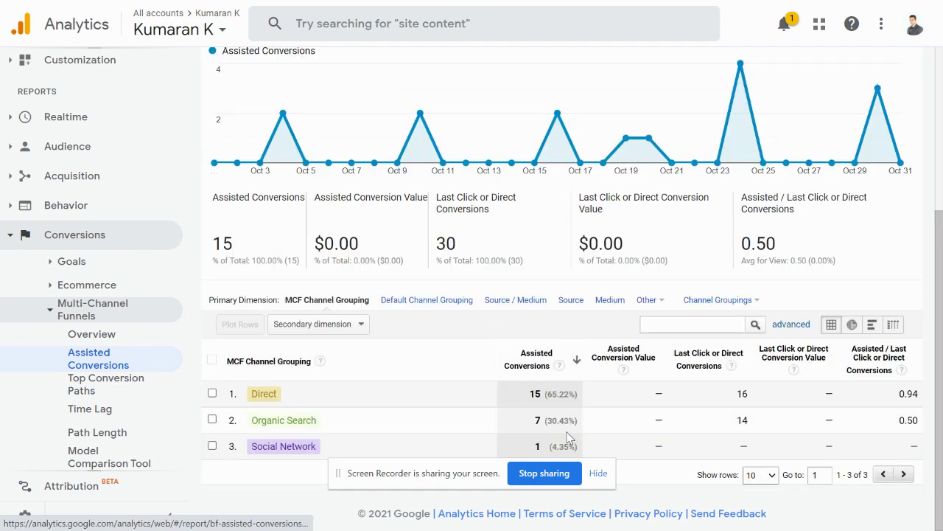
- Examine the Top Conversion Paths report and the Time Lag report with its 12-30 day row expanded
left_click(154, 391)
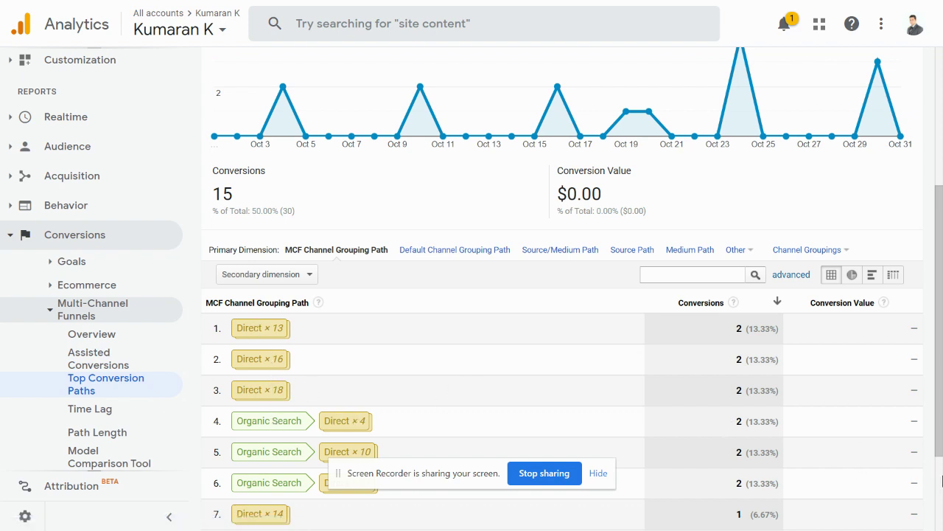
scroll(941, 483, "down", 3)
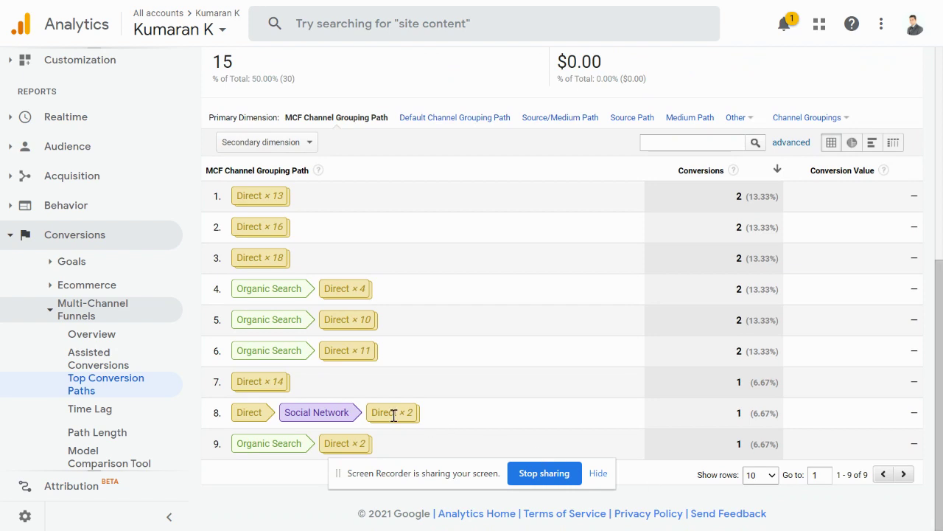
left_click(133, 409)
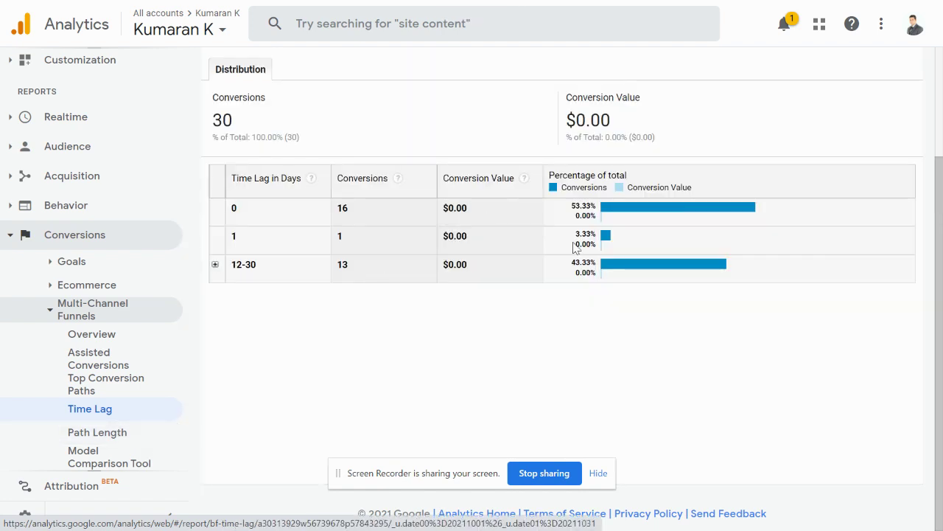
left_click(215, 266)
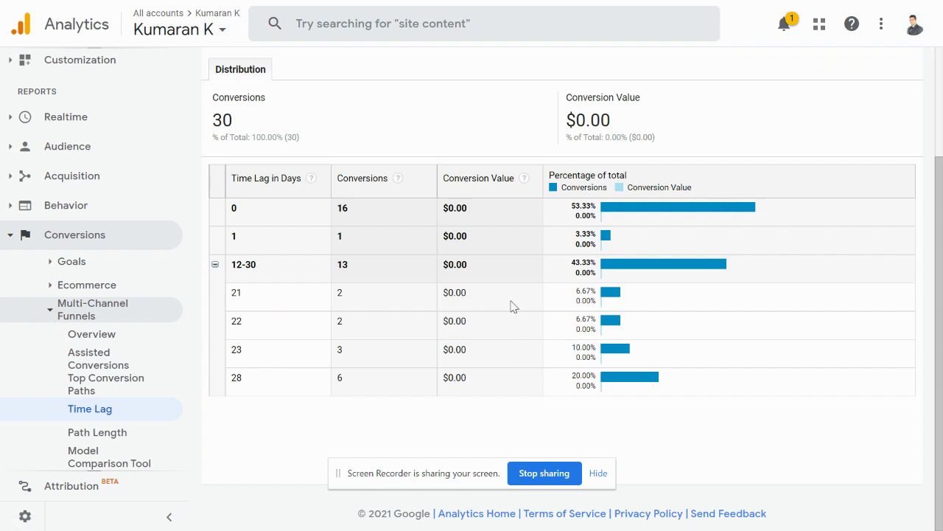
- Review the Path Length report and the Model Comparison Tool for Multi-Channel Funnels
left_click(124, 431)
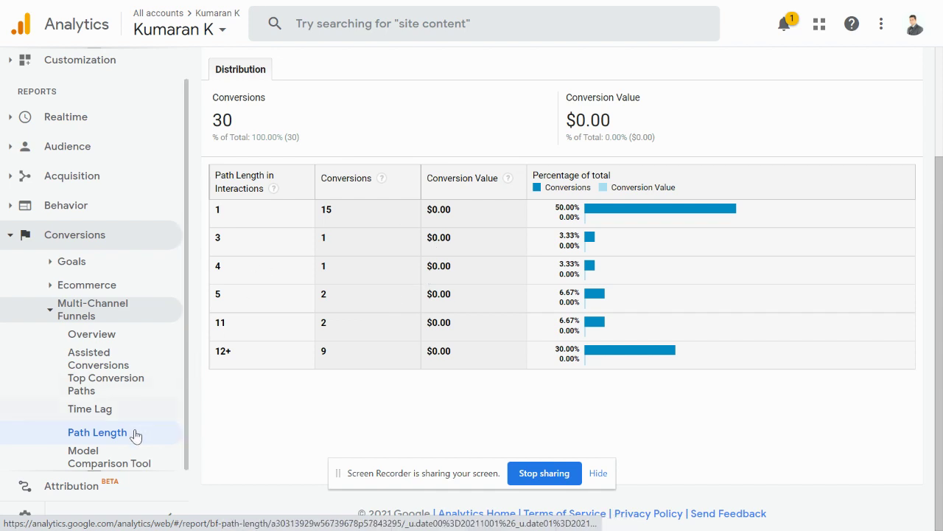
left_click(122, 451)
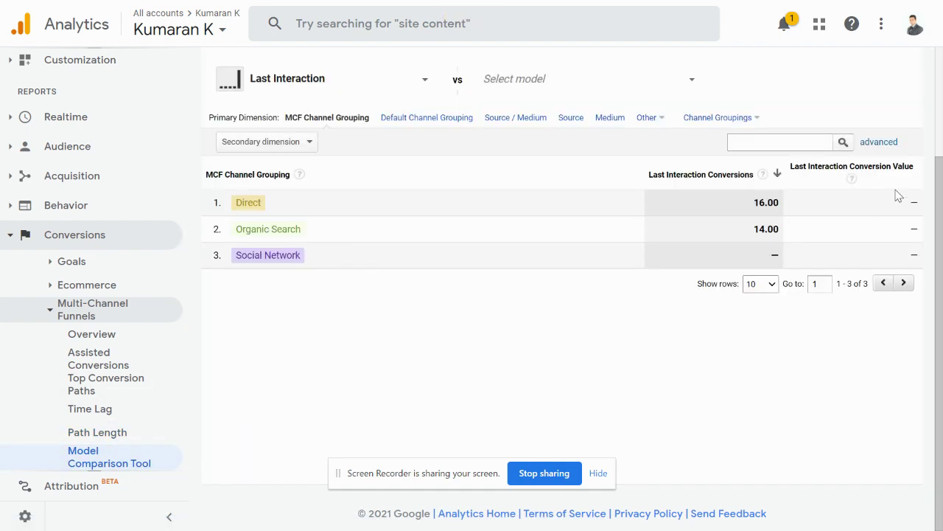
scroll(941, 134, "up", 2)
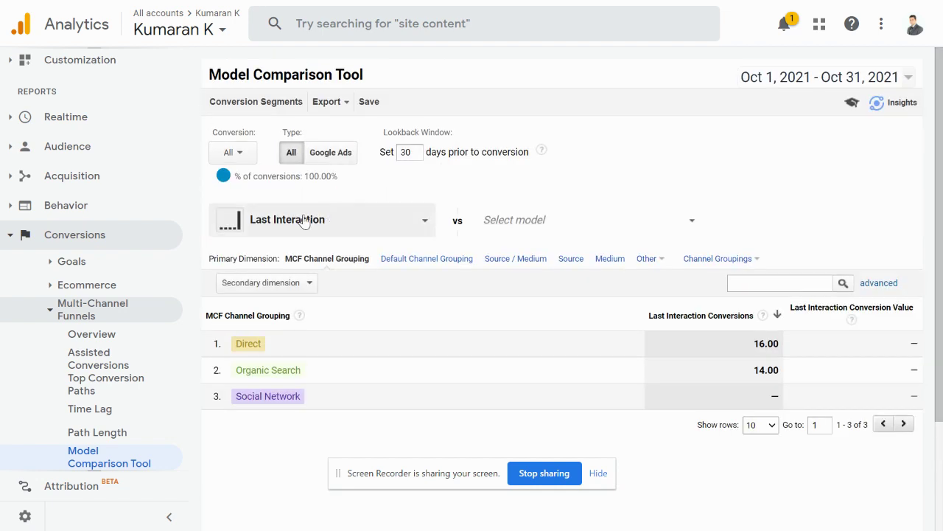
- Close the Conversions reports and view Audience's Lifetime Value and Cross Device's Device Overlap reports
left_click(11, 236)
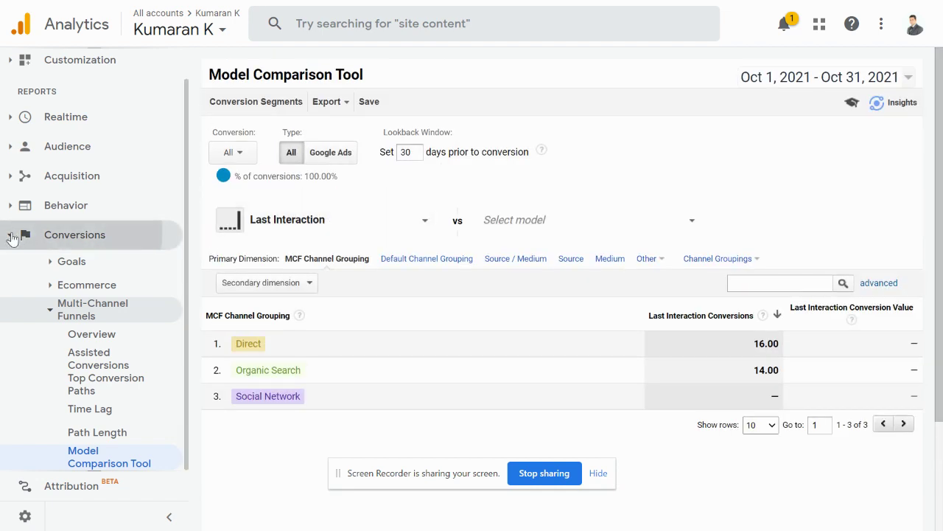
left_click(11, 181)
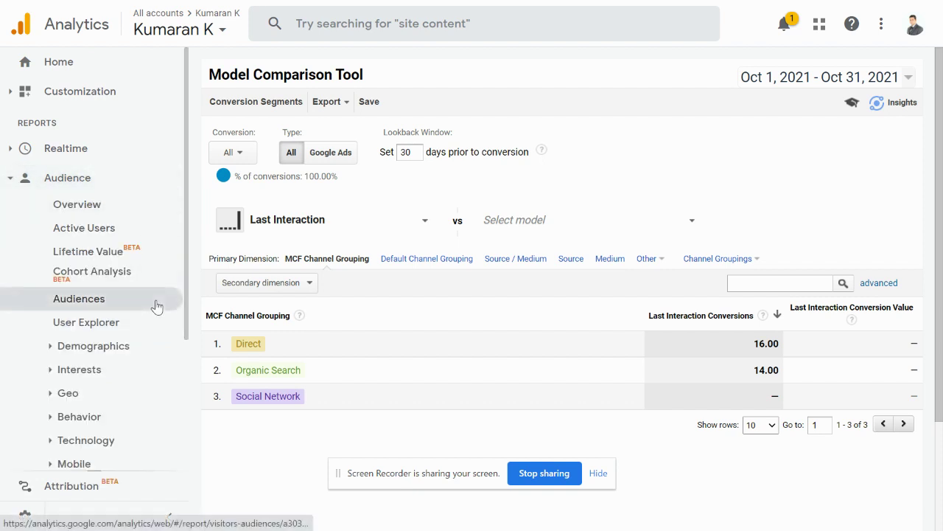
left_click(122, 252)
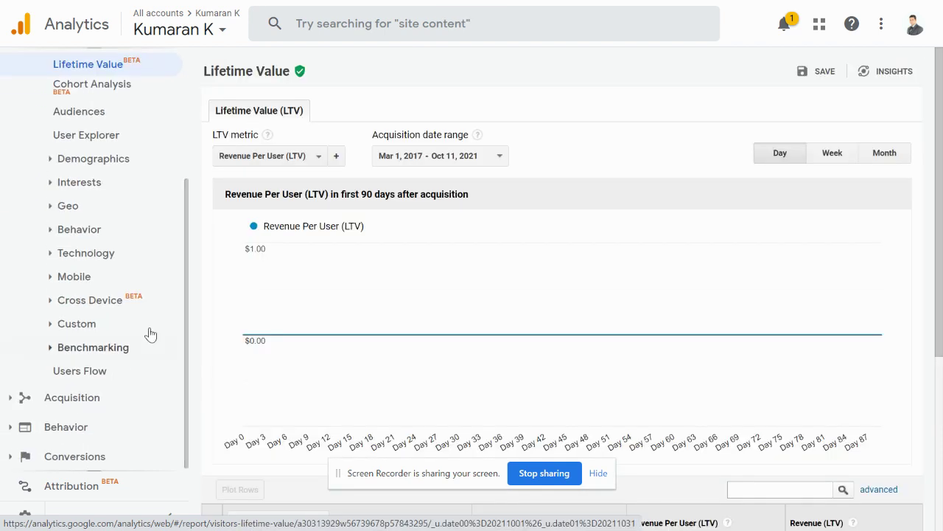
left_click(65, 300)
left_click(100, 327)
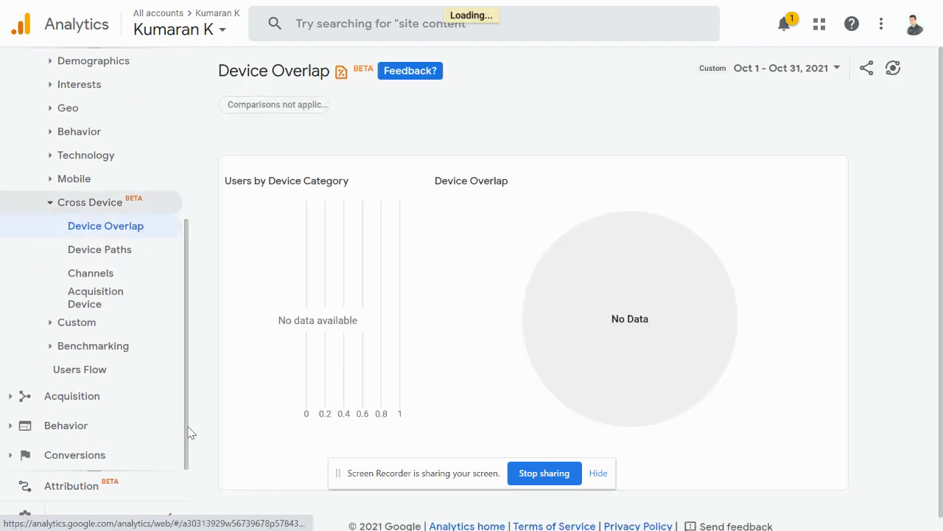
- Open the Benchmarking Location report under Audience and examine its sessions chart and country table
left_click(49, 325)
mouse_move(373, 324)
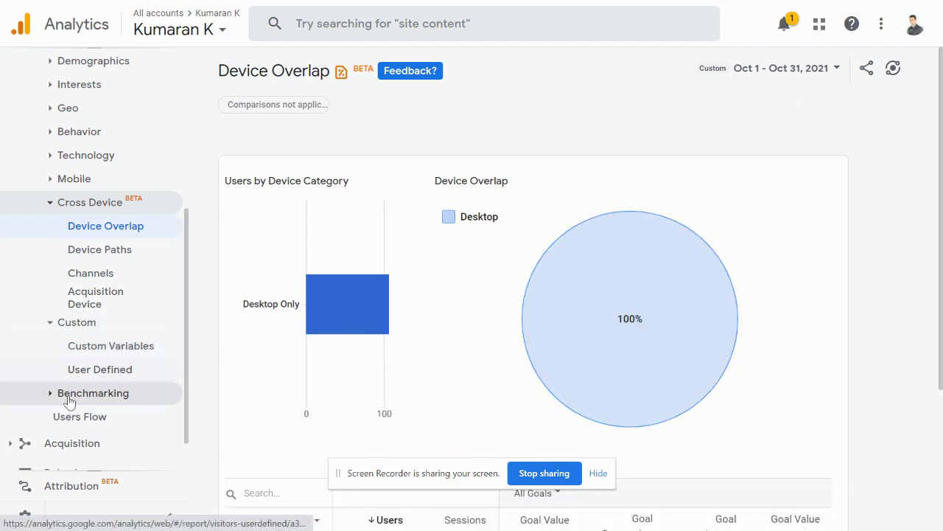
left_click(18, 393)
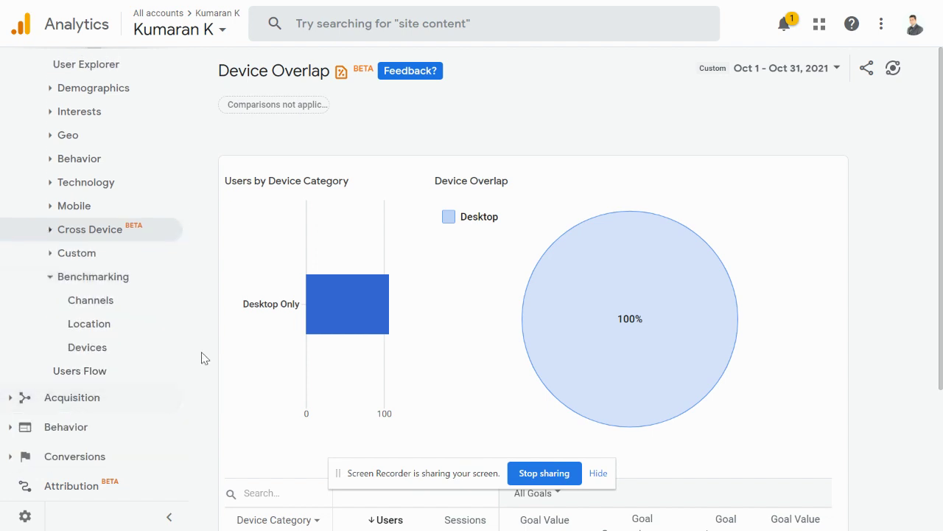
left_click(115, 322)
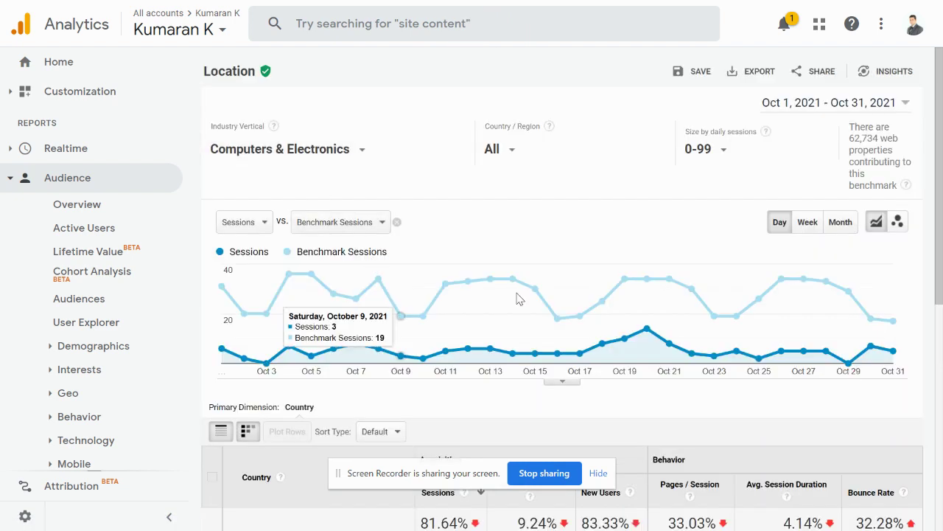
left_click(940, 341)
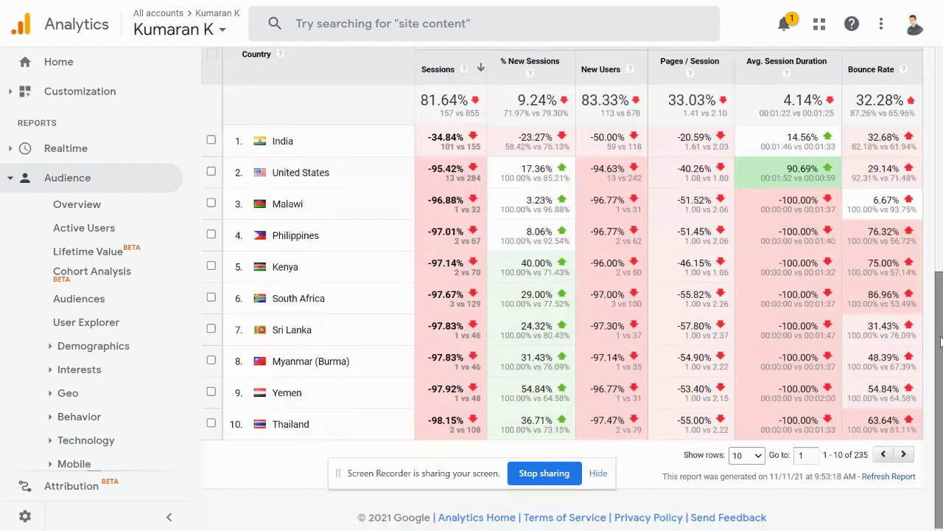
left_click(942, 219)
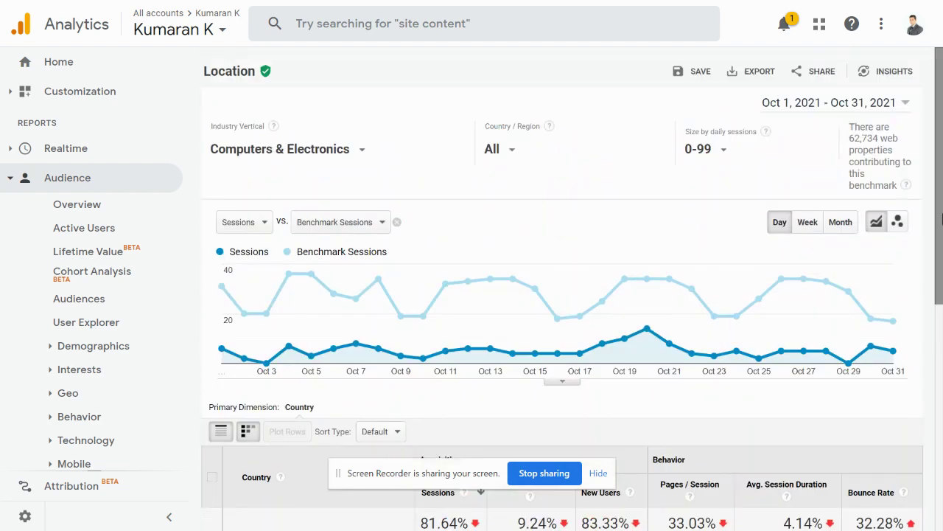
- Plot the United States row on the Location benchmark chart and compare it with the overall sessions
scroll(941, 219, "down", 4)
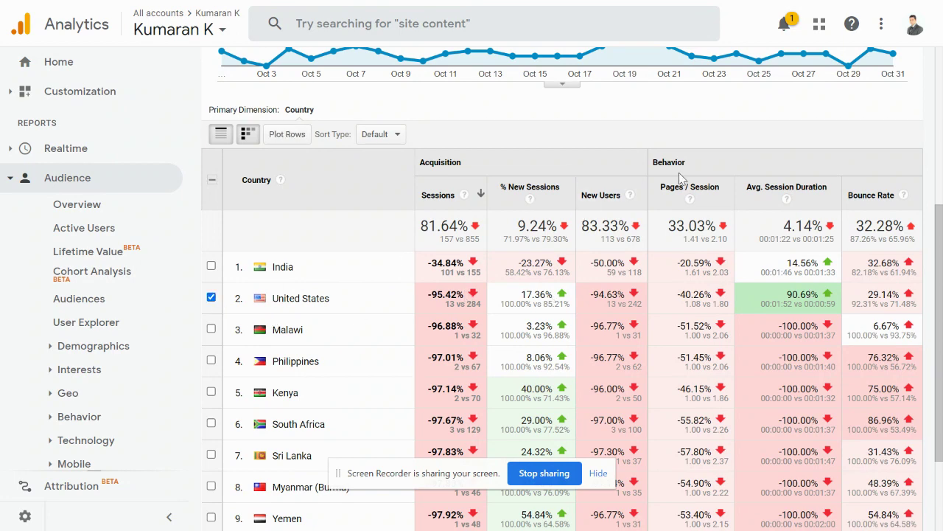
left_click(941, 155)
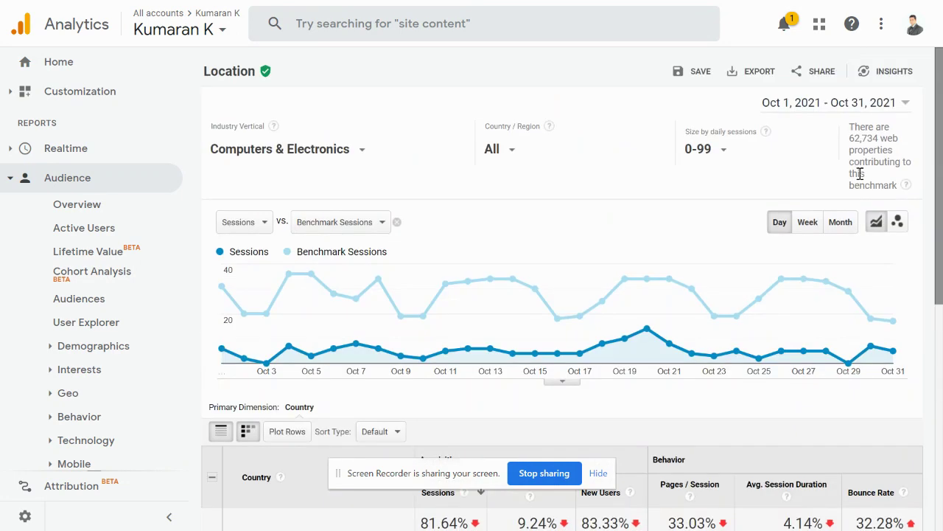
left_click(300, 438)
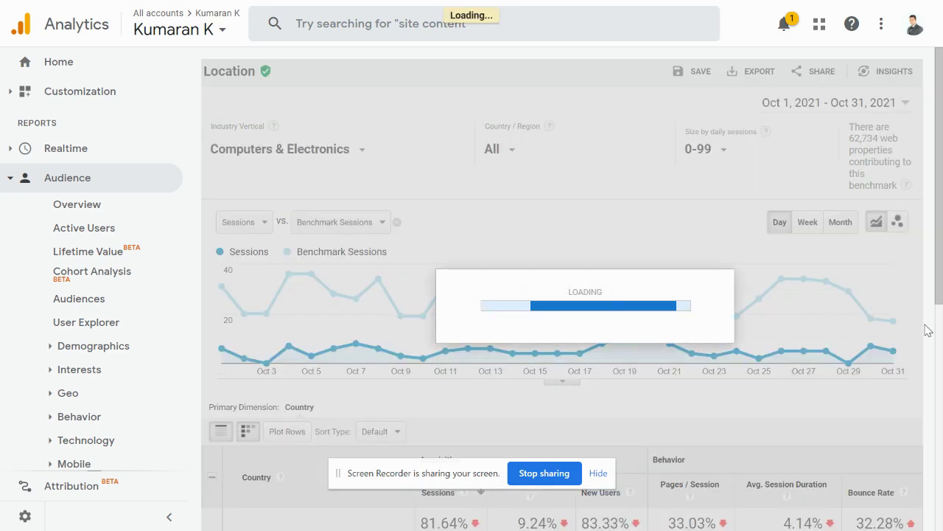
left_click(941, 357)
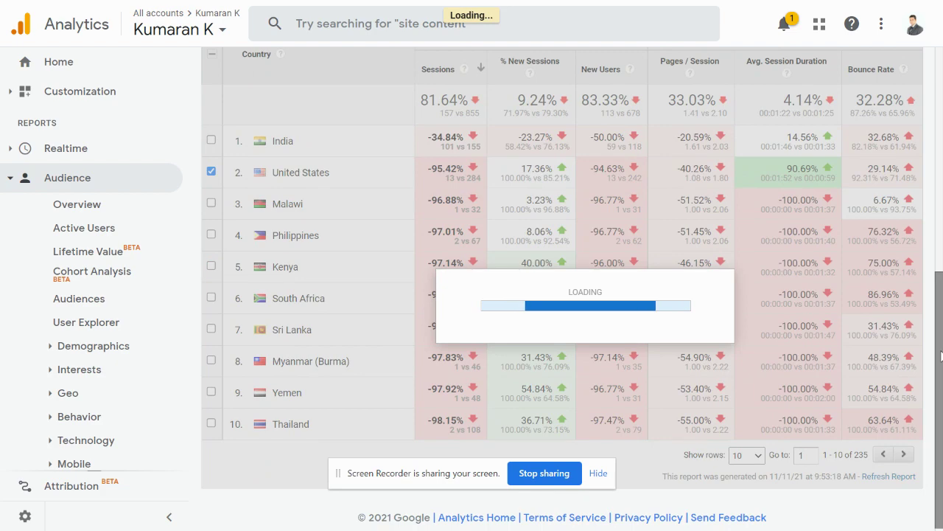
left_click(941, 222)
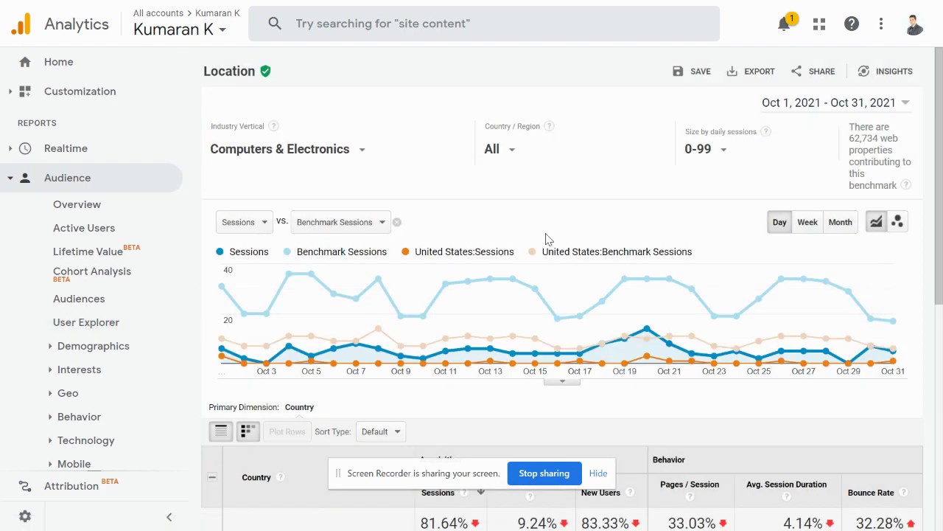
left_click(940, 364)
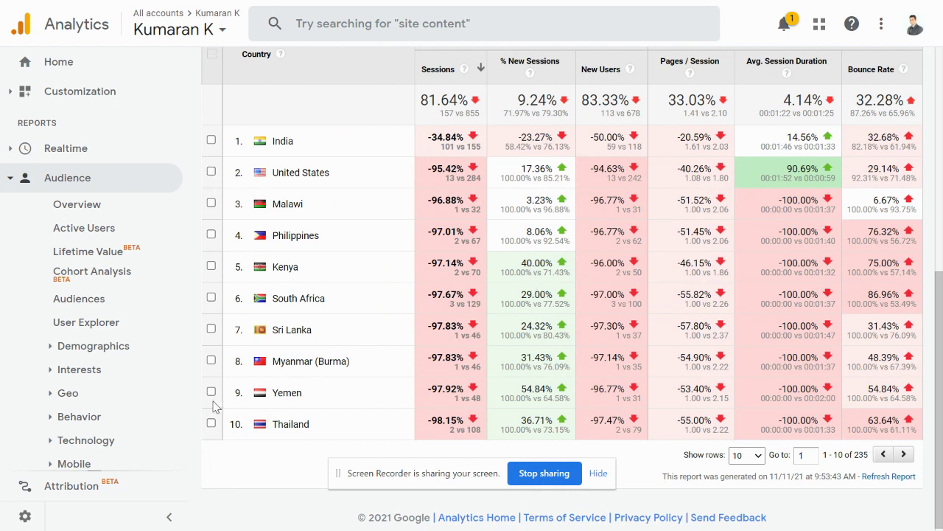
- Open the Cohort Analysis report and examine the user retention chart and daily cohort table
left_click(92, 272)
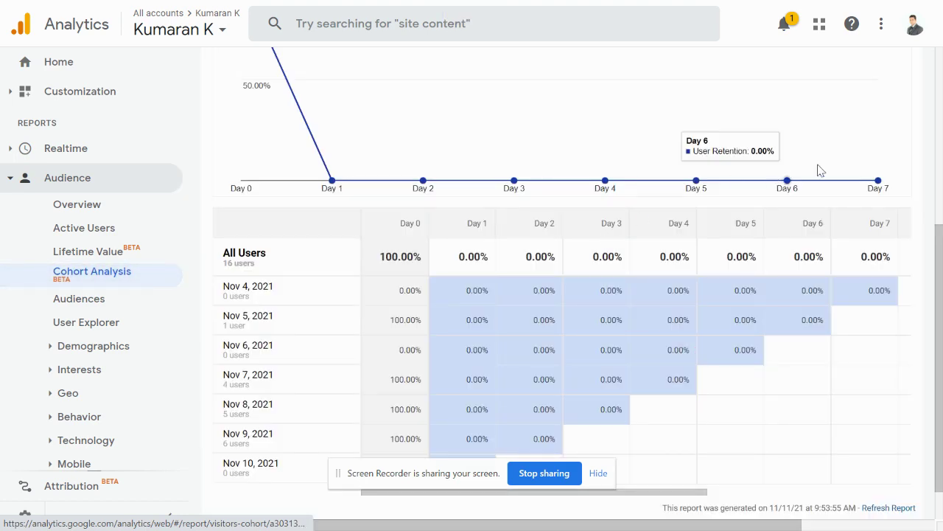
scroll(942, 180, "up", 4)
scroll(942, 295, "down", 5)
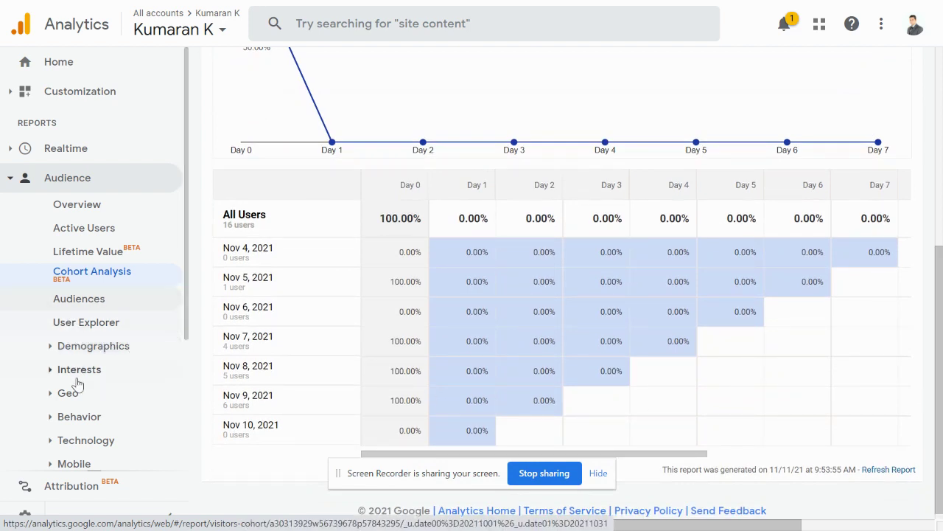
- Look through the Technology, Demographics and Interests report groups under Audience
left_click(91, 444)
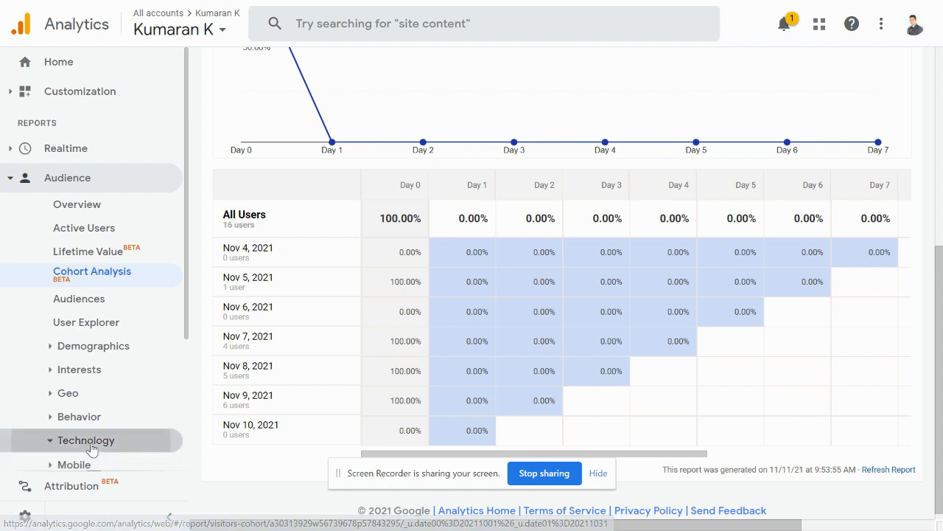
left_click(121, 357)
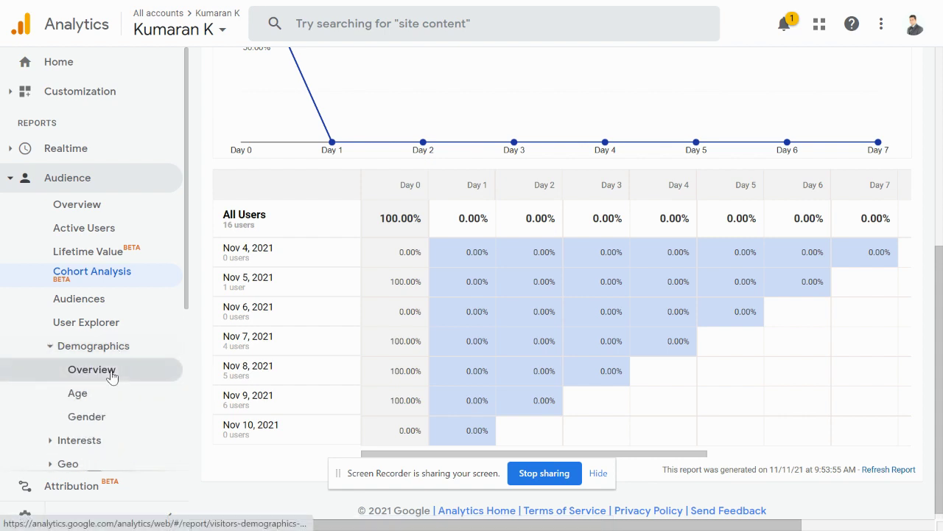
left_click(96, 440)
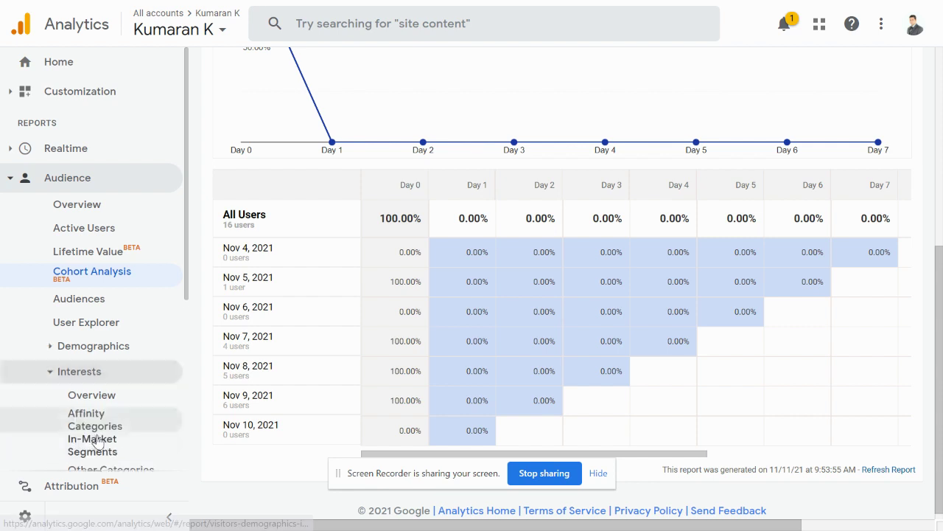